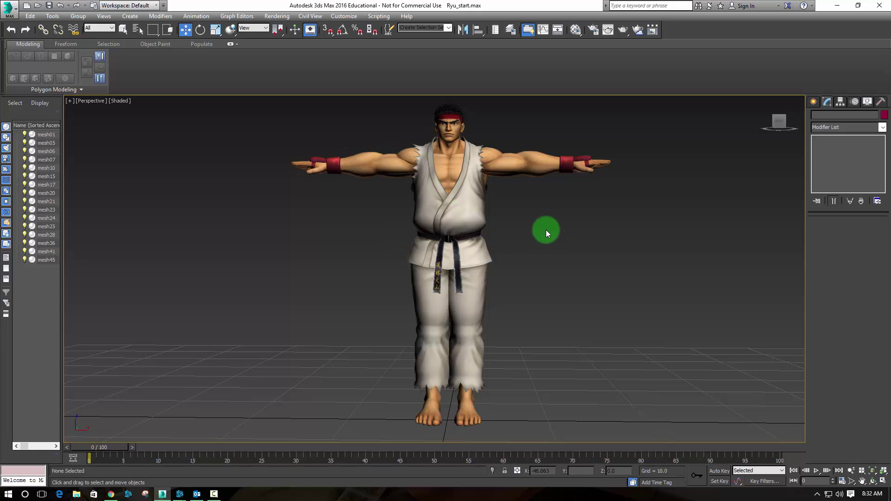
{"action": "middle_click_drag", "start_coordinate": [547, 270], "coordinate": [559, 261]}
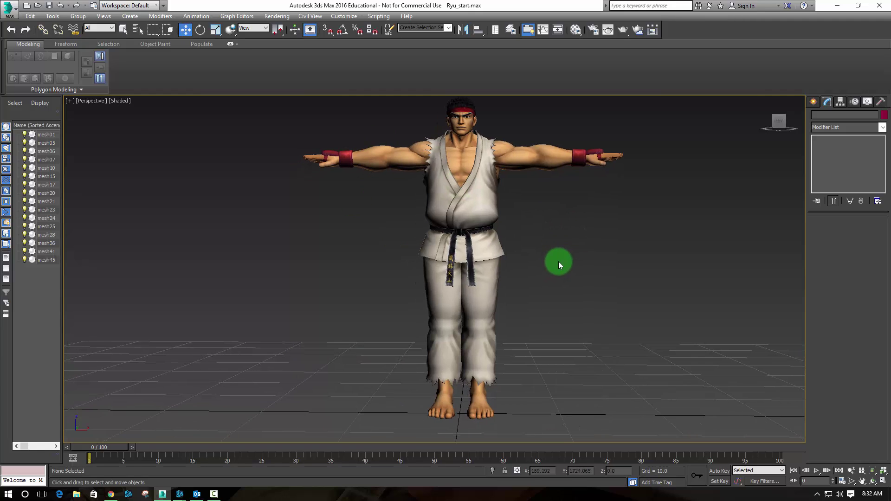
{"action": "left_click", "coordinate": [820, 105]}
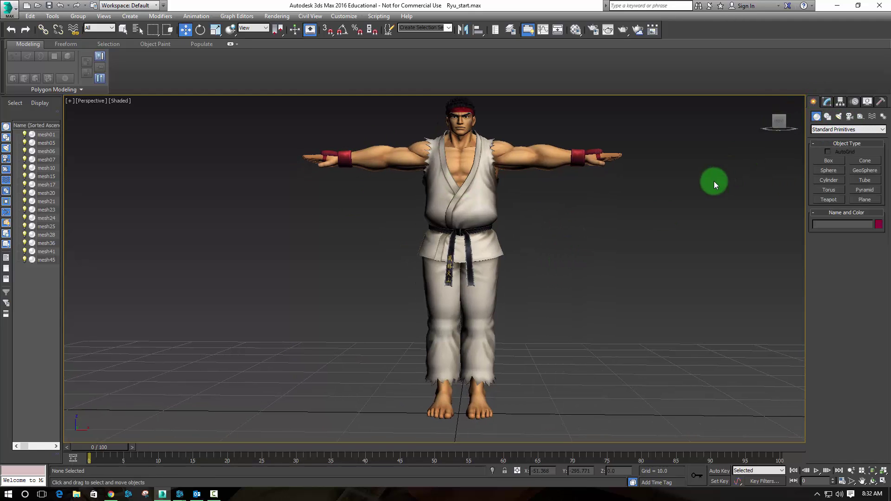
{"action": "middle_click_drag", "start_coordinate": [650, 205], "coordinate": [596, 267]}
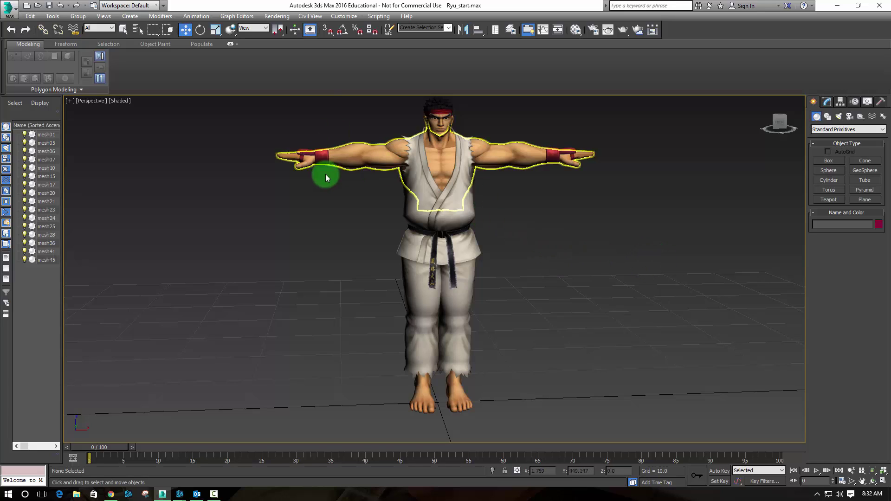
Attach the red hand and wrist wraps on both arms to the character's body mesh, mesh15.
{"action": "left_click", "coordinate": [511, 152]}
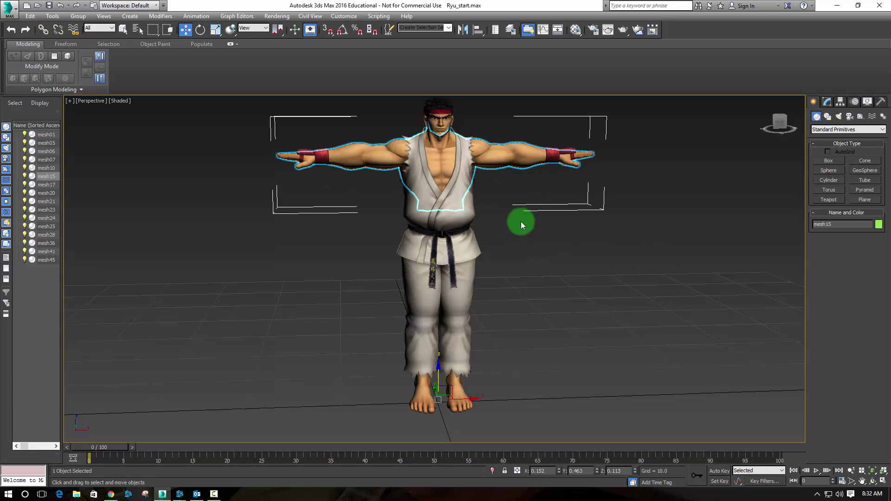
{"action": "left_click_drag", "start_coordinate": [470, 399], "coordinate": [503, 332]}
{"action": "key", "text": "ctrl+z"}
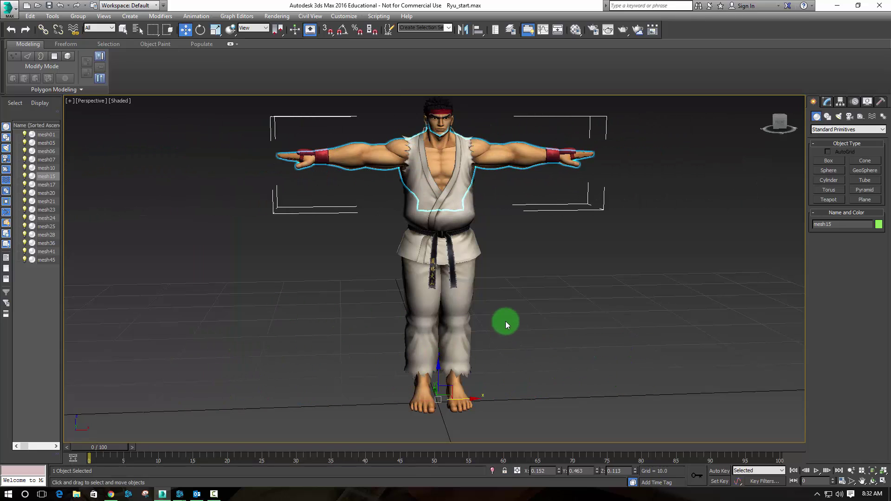
{"action": "middle_click_drag", "start_coordinate": [553, 222], "coordinate": [555, 280]}
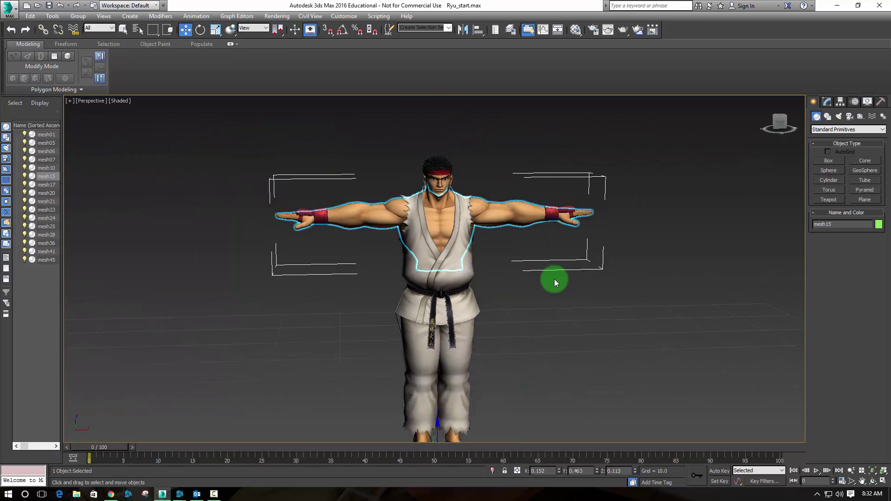
{"action": "scroll", "coordinate": [658, 266], "scroll_direction": "up", "scroll_amount": 5}
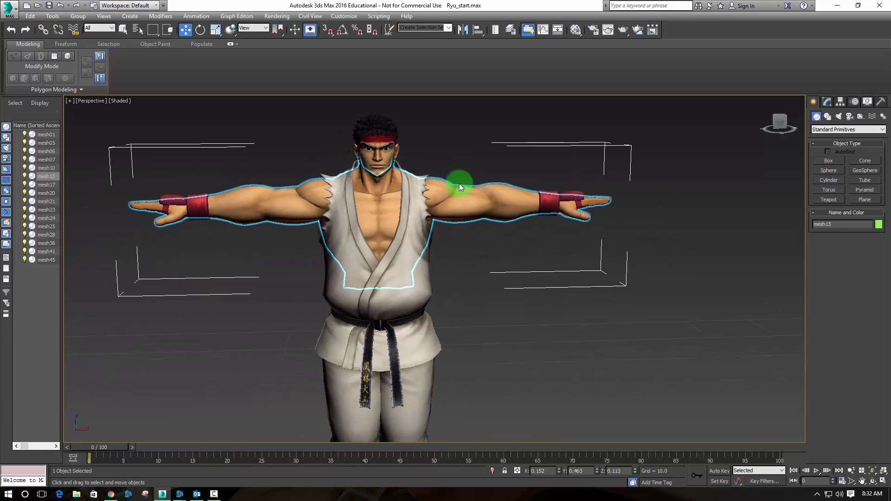
{"action": "left_click", "coordinate": [828, 102]}
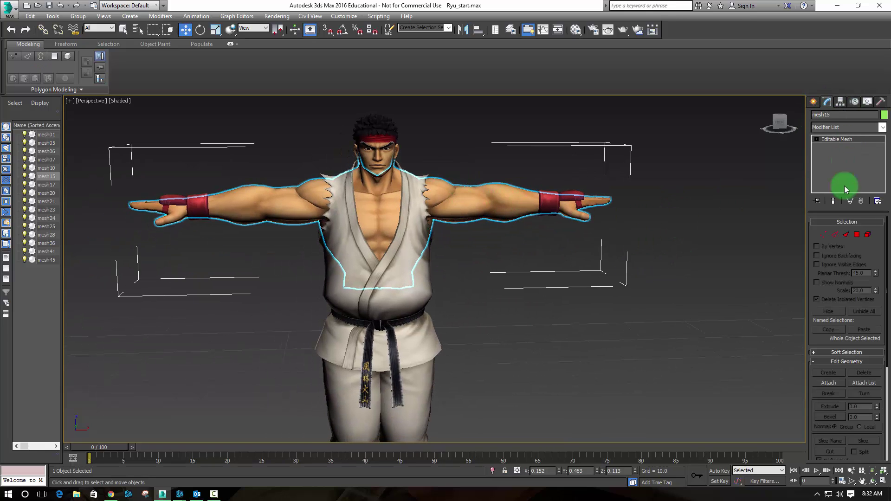
{"action": "left_click", "coordinate": [829, 383]}
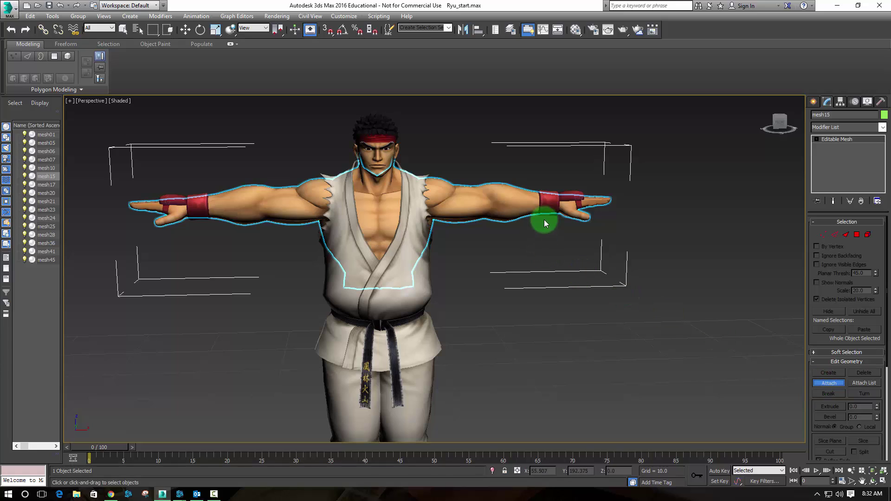
{"action": "left_click", "coordinate": [549, 204]}
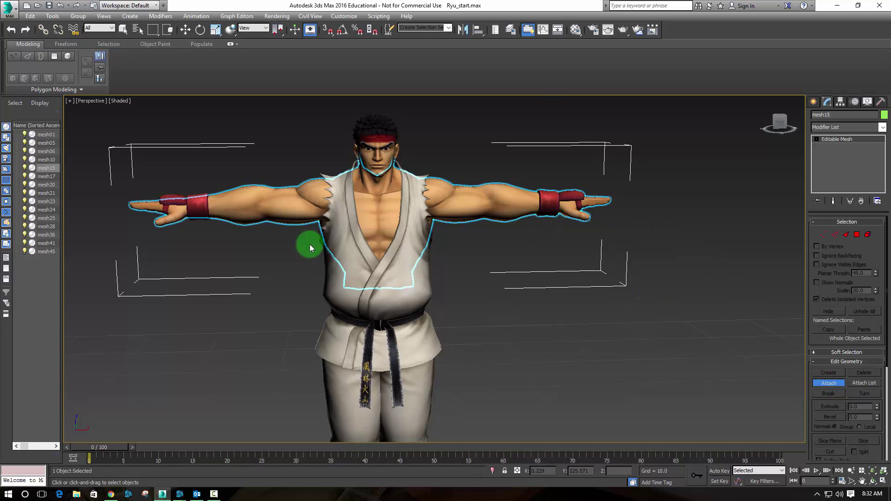
{"action": "left_click", "coordinate": [178, 202]}
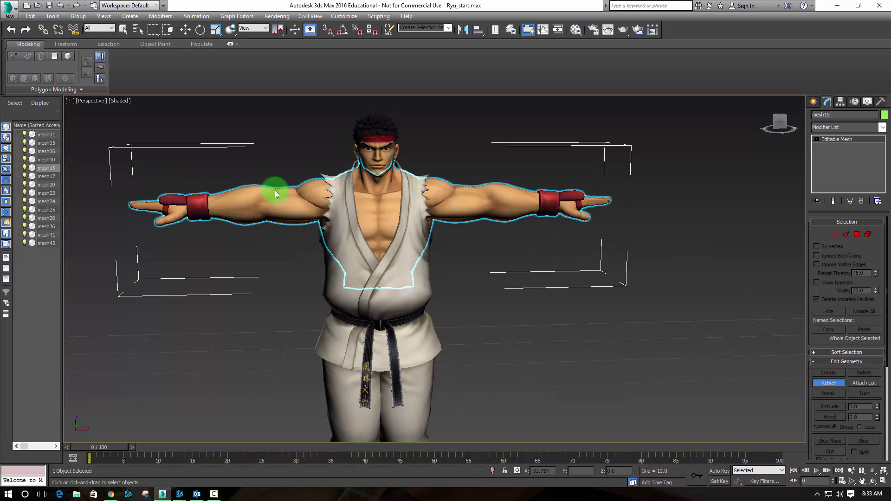
{"action": "left_click", "coordinate": [819, 384]}
Create a CATParent from the Base Human preset at the character's feet, sized to a CATUnits ratio of about 0.13.
{"action": "middle_click_drag", "start_coordinate": [625, 275], "coordinate": [611, 199]}
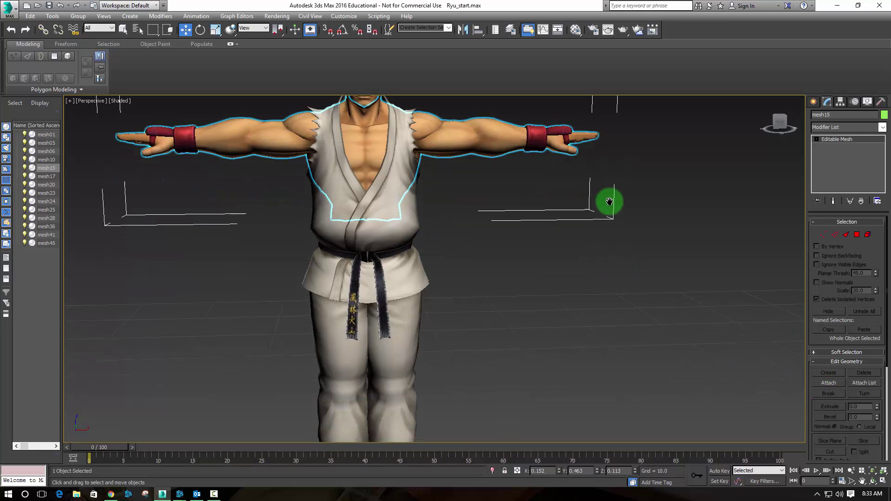
{"action": "scroll", "coordinate": [631, 211], "scroll_direction": "down", "scroll_amount": 3}
{"action": "middle_click_drag", "start_coordinate": [616, 279], "coordinate": [592, 273], "text": "alt"}
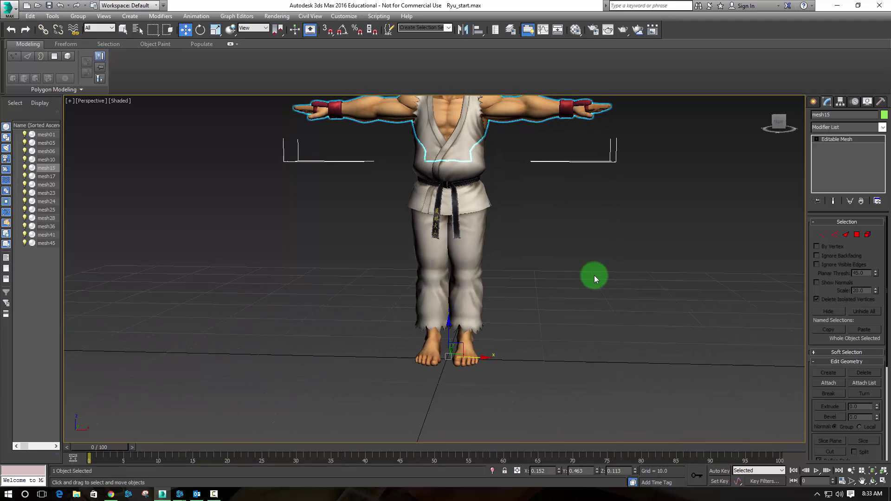
{"action": "left_click", "coordinate": [815, 101]}
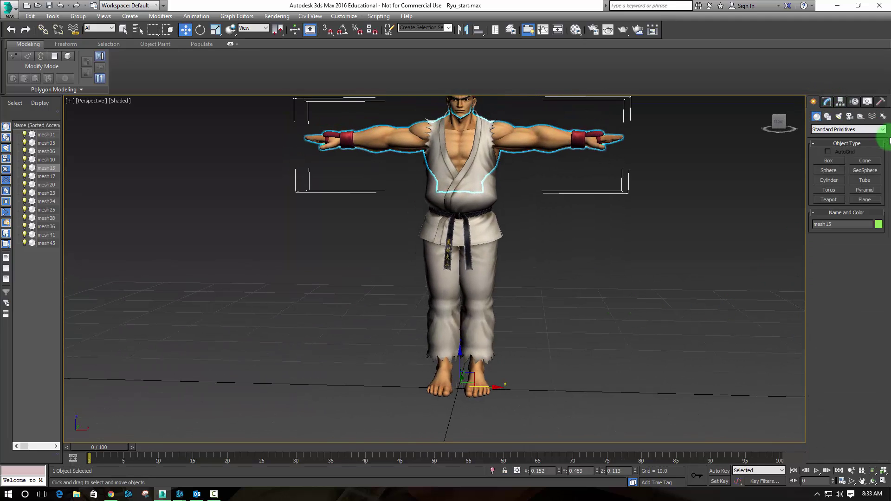
{"action": "left_click", "coordinate": [884, 116]}
{"action": "left_click", "coordinate": [831, 181]}
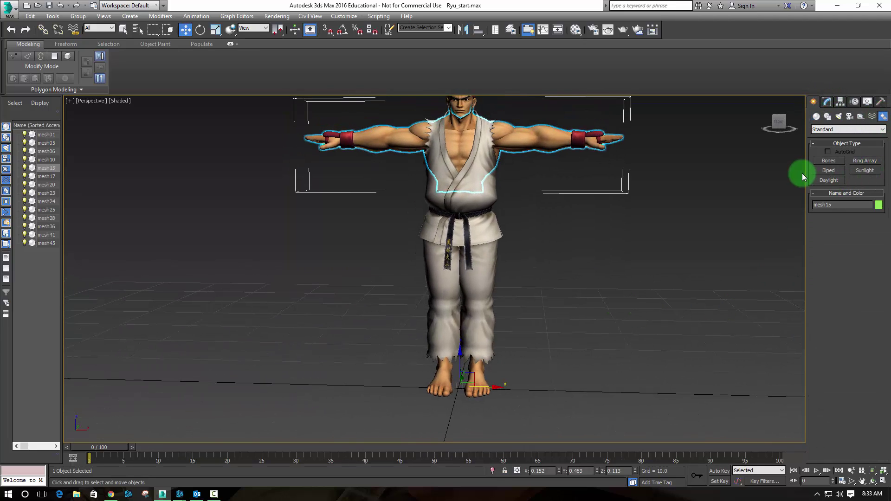
{"action": "left_click", "coordinate": [860, 117]}
{"action": "left_click", "coordinate": [845, 130]}
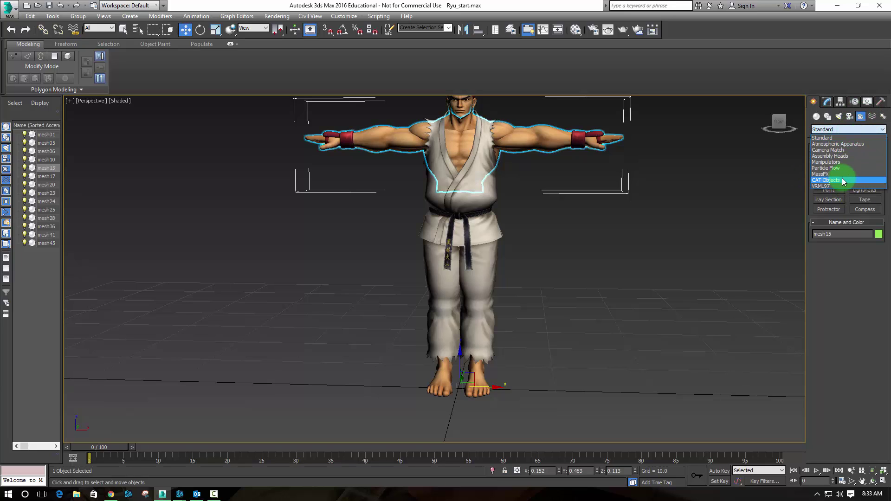
{"action": "left_click", "coordinate": [843, 177]}
{"action": "middle_click_drag", "start_coordinate": [649, 214], "coordinate": [634, 263]}
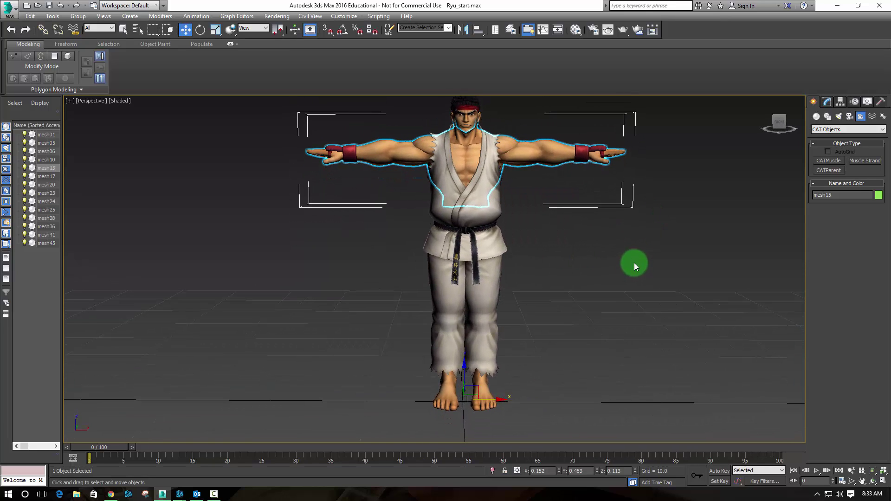
{"action": "left_click", "coordinate": [829, 171]}
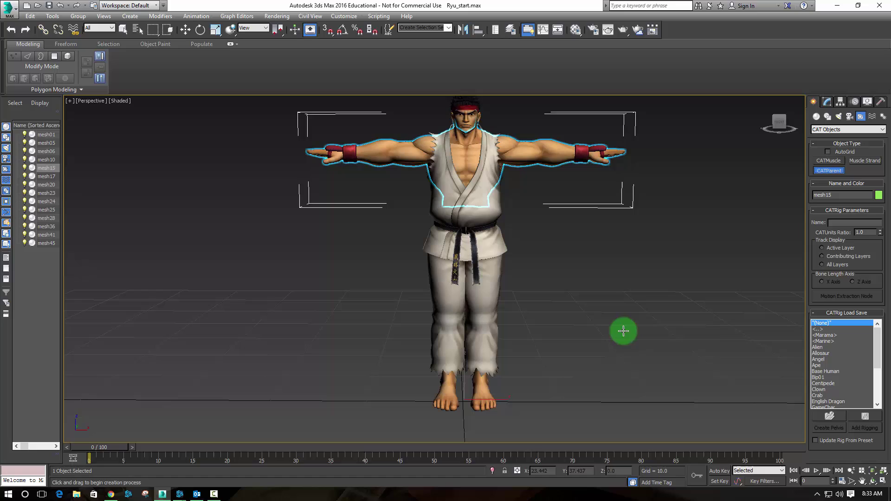
{"action": "left_click", "coordinate": [826, 372]}
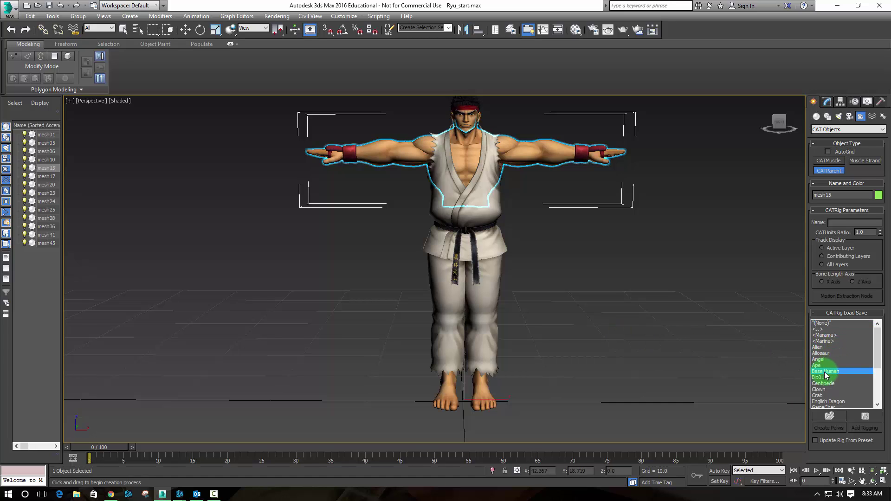
{"action": "left_click_drag", "start_coordinate": [464, 406], "coordinate": [544, 354]}
Move the CAT rig's triangular base slightly backward to about Y -0.339 so the rig lines up with the character's body.
{"action": "middle_click_drag", "start_coordinate": [660, 360], "coordinate": [559, 340], "text": "alt"}
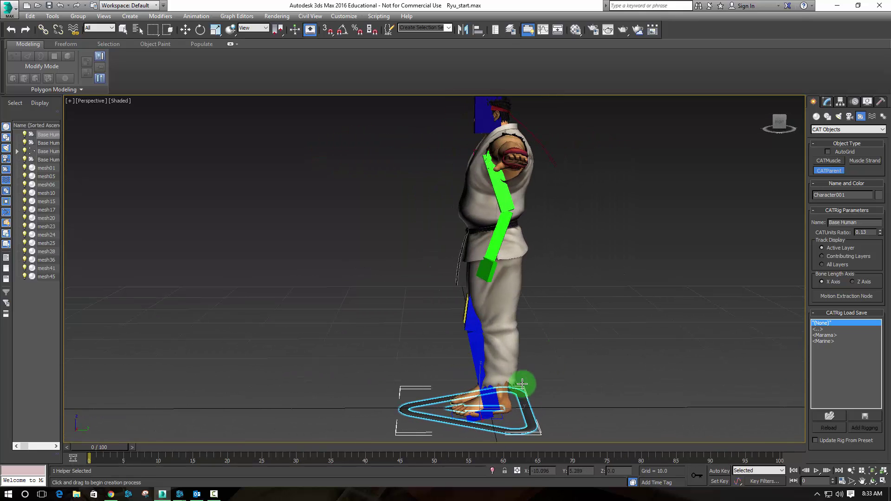
{"action": "key", "text": "w"}
{"action": "left_click_drag", "start_coordinate": [515, 411], "coordinate": [524, 410]}
{"action": "middle_click_drag", "start_coordinate": [545, 379], "coordinate": [628, 365], "text": "alt"}
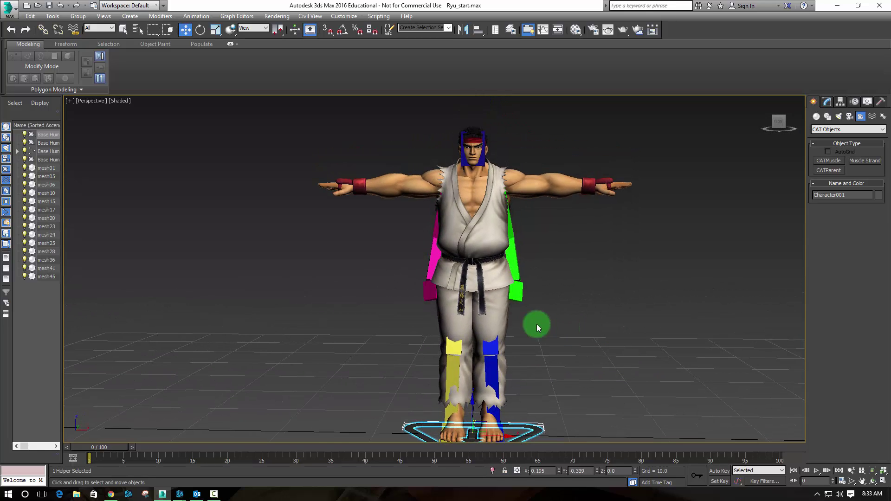
{"action": "middle_click_drag", "start_coordinate": [542, 376], "coordinate": [556, 339]}
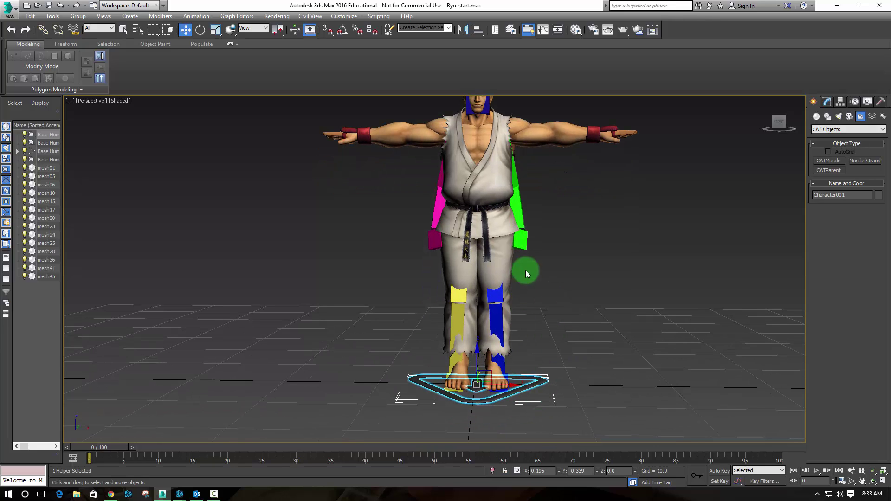
{"action": "left_click", "coordinate": [523, 218]}
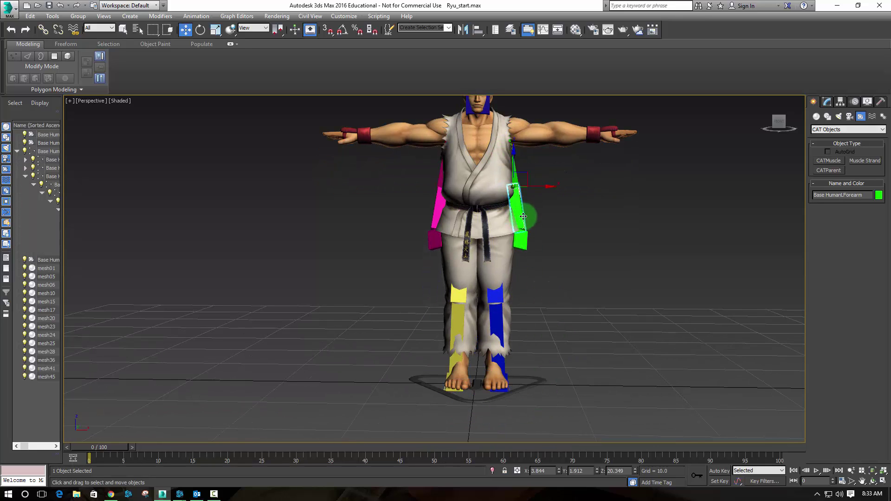
{"action": "left_click_drag", "start_coordinate": [527, 171], "coordinate": [544, 159]}
{"action": "key", "text": "ctrl+z"}
Move the rig's left palm bone up to the character's left wrist and rotate it to follow the outstretched hand.
{"action": "left_click", "coordinate": [522, 239]}
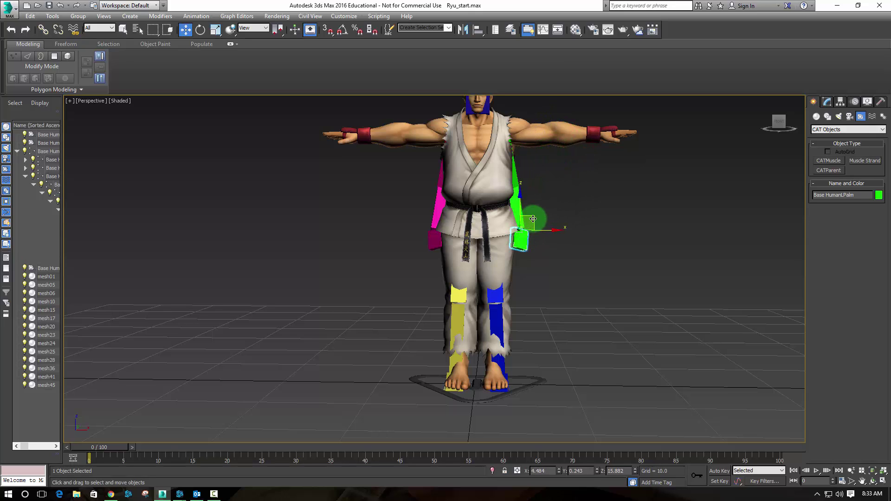
{"action": "left_click_drag", "start_coordinate": [533, 218], "coordinate": [611, 121]}
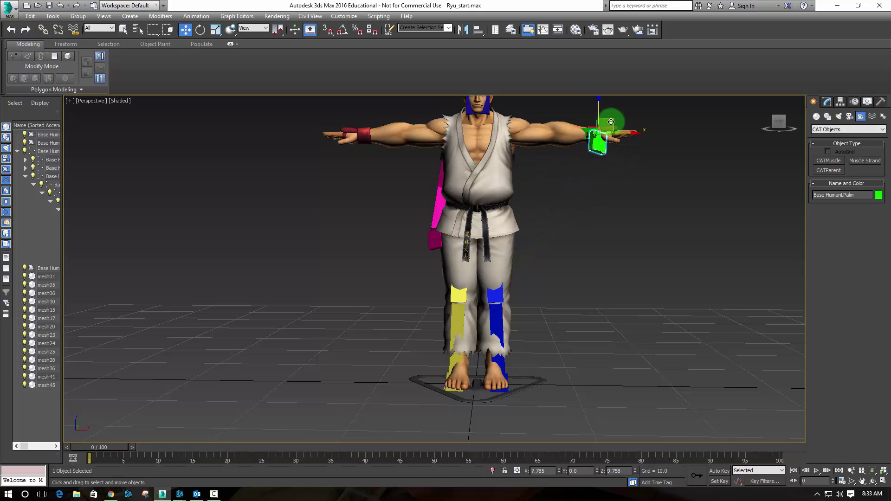
{"action": "middle_click_drag", "start_coordinate": [622, 207], "coordinate": [531, 345], "text": "alt"}
{"action": "key", "text": "e"}
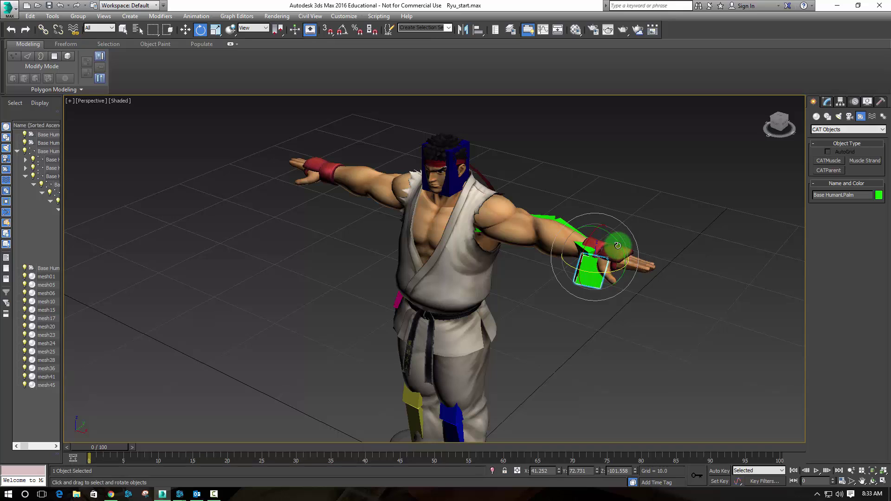
{"action": "left_click_drag", "start_coordinate": [617, 251], "coordinate": [588, 216]}
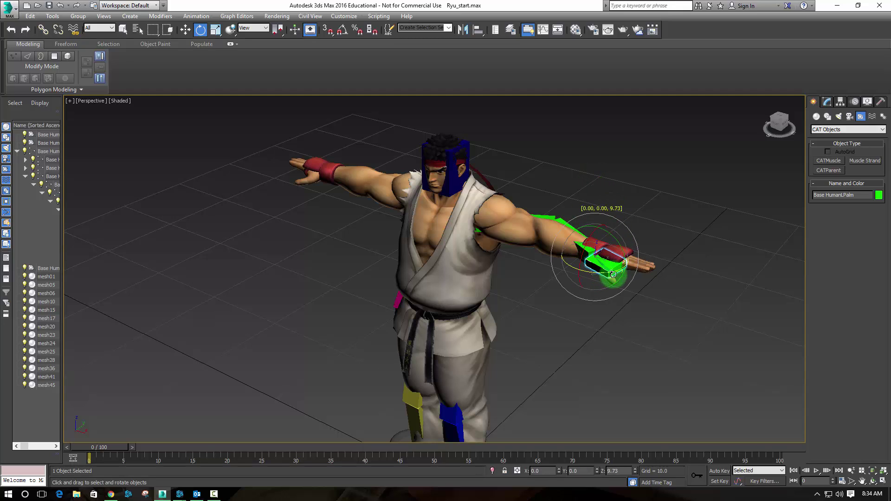
Shift the left palm bone onto the hand as seen from above and move the left forearm bone into the arm.
{"action": "key", "text": "w"}
{"action": "middle_click_drag", "start_coordinate": [661, 274], "coordinate": [663, 308], "text": "alt"}
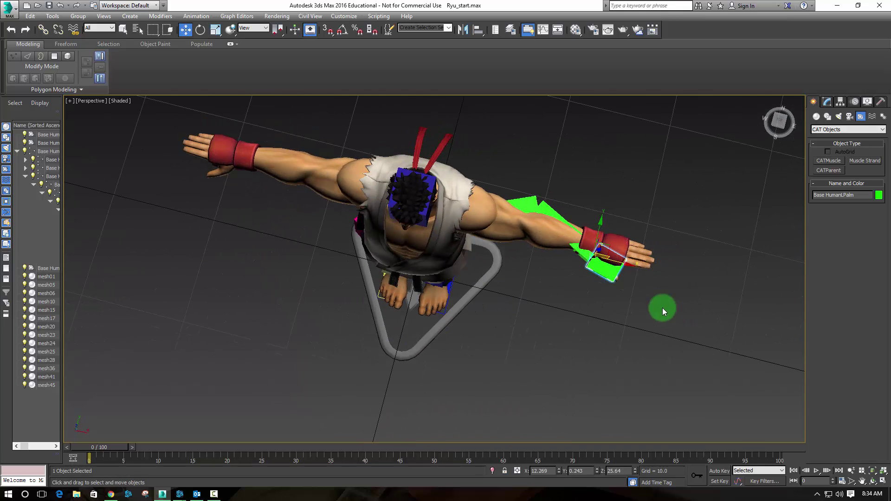
{"action": "left_click_drag", "start_coordinate": [610, 247], "coordinate": [614, 235]}
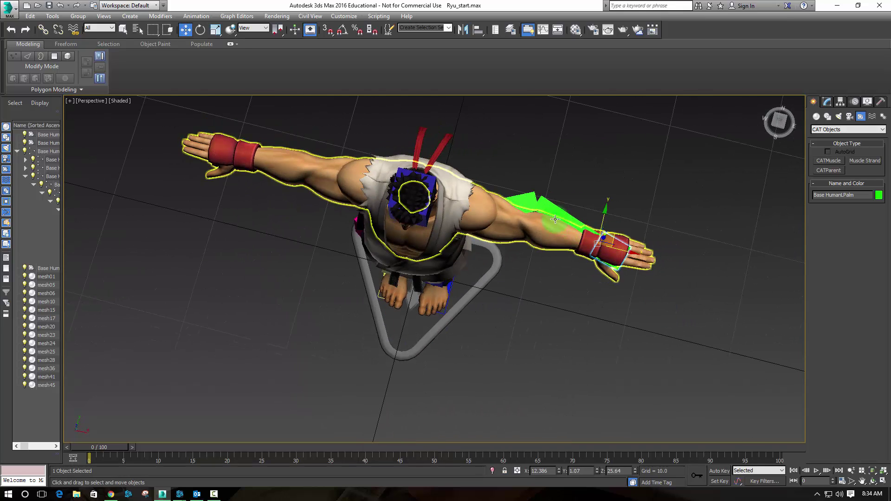
{"action": "left_click", "coordinate": [543, 207]}
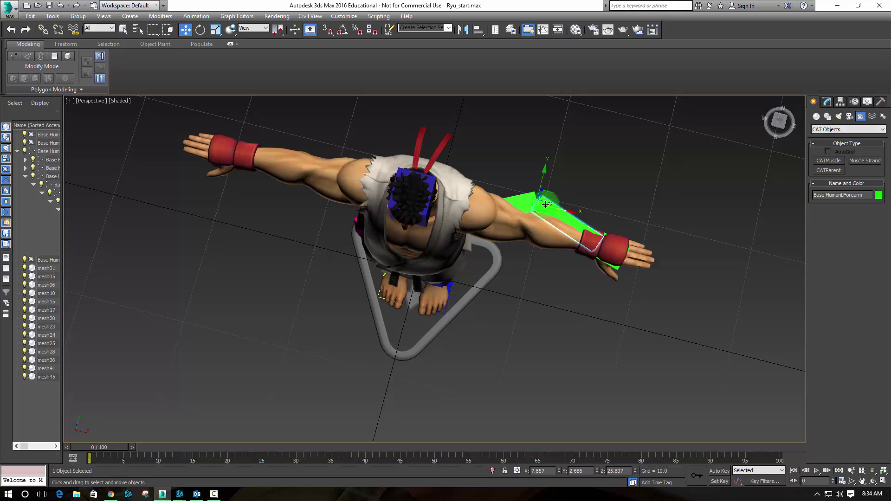
{"action": "left_click_drag", "start_coordinate": [550, 191], "coordinate": [544, 213]}
Shift the left palm bone within the hand, shorten it slightly, and rotate it to about Z -9.44 to follow the hand.
{"action": "middle_click_drag", "start_coordinate": [544, 214], "coordinate": [599, 309], "text": "alt"}
{"action": "left_click", "coordinate": [595, 285]}
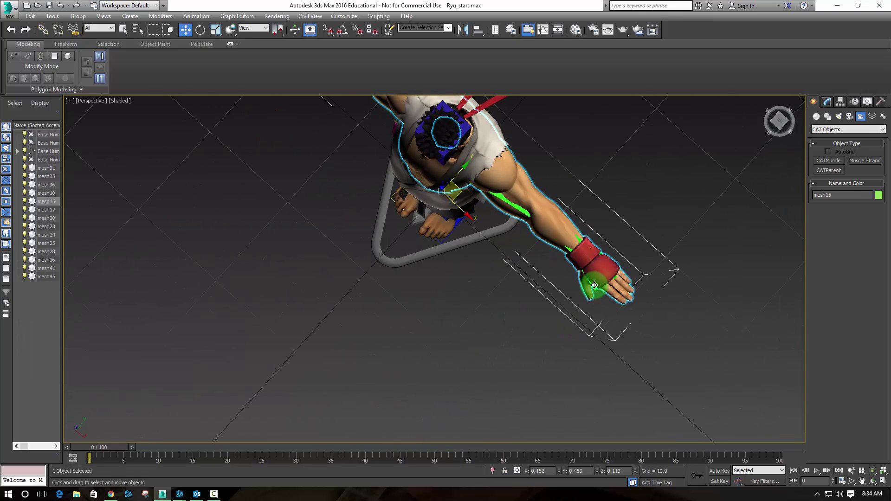
{"action": "left_click", "coordinate": [591, 286]}
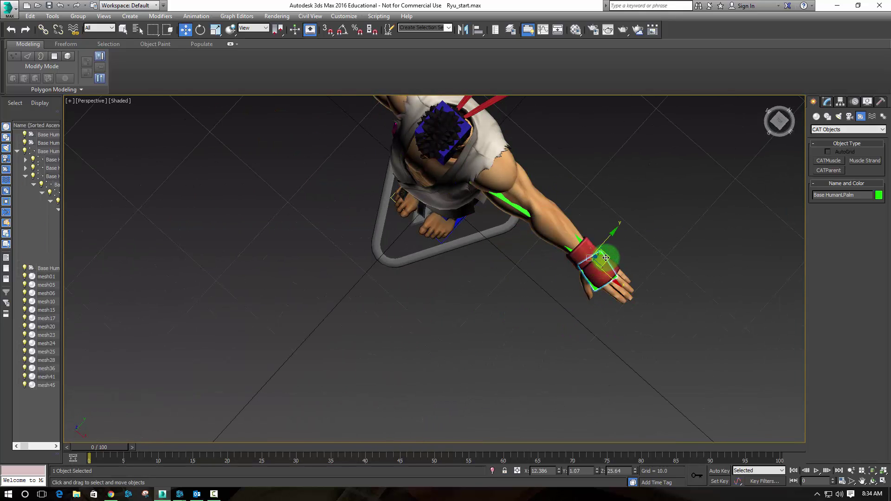
{"action": "left_click_drag", "start_coordinate": [606, 258], "coordinate": [610, 278]}
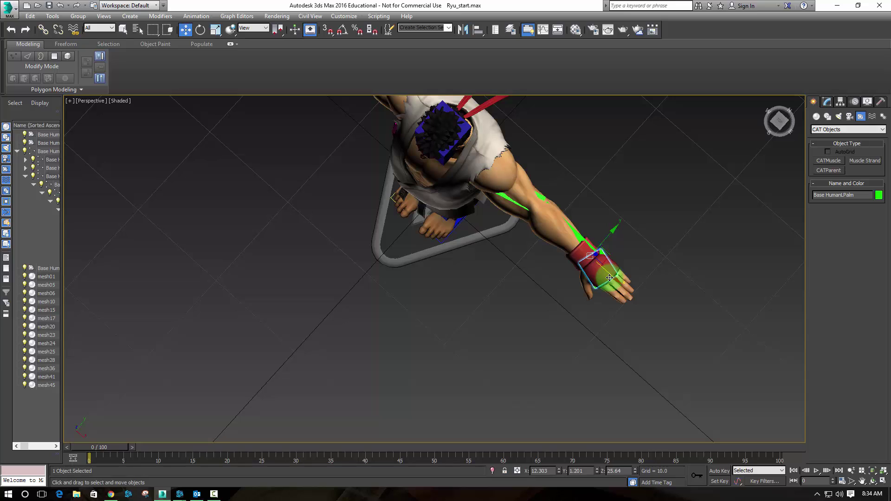
{"action": "key", "text": "r"}
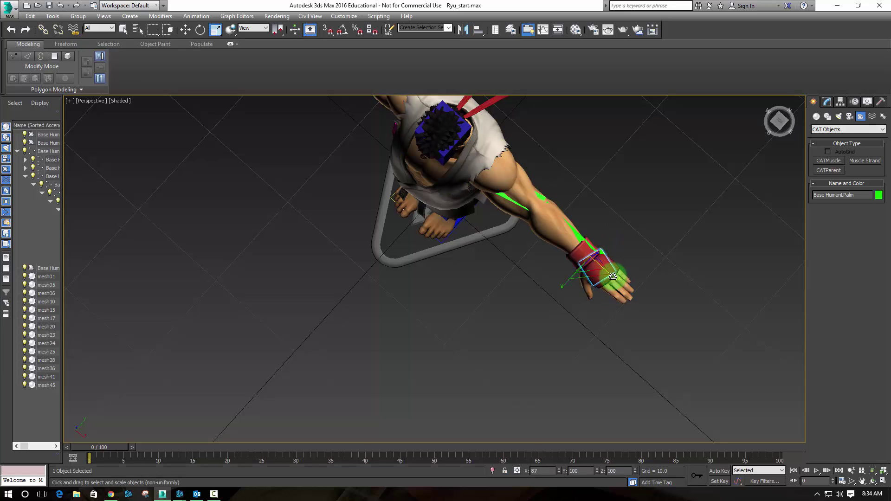
{"action": "key", "text": "e"}
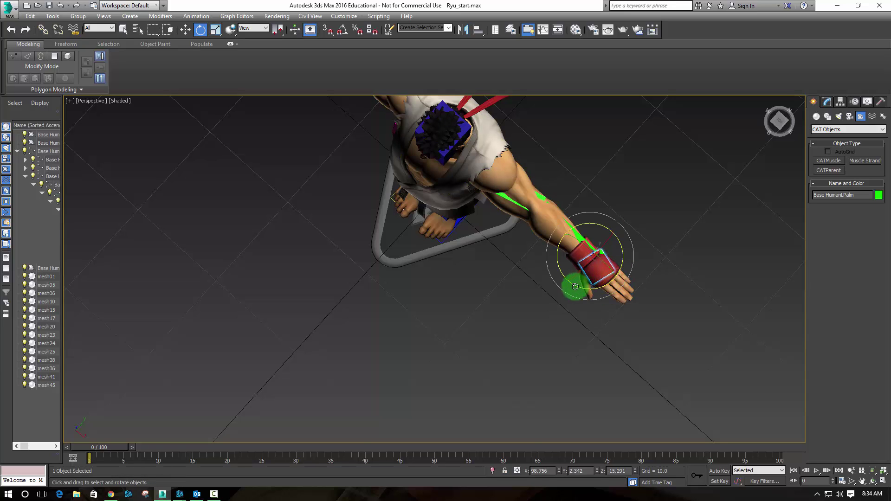
{"action": "left_click_drag", "start_coordinate": [576, 285], "coordinate": [583, 297]}
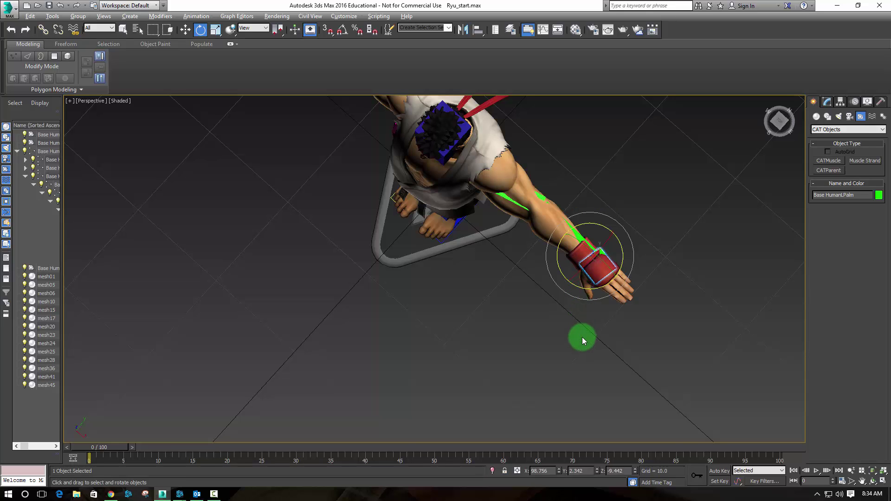
Turn on See-Through for the gi top mesh06 and the body mesh15 so the bones inside can be seen.
{"action": "middle_click_drag", "start_coordinate": [582, 337], "coordinate": [559, 310], "text": "alt"}
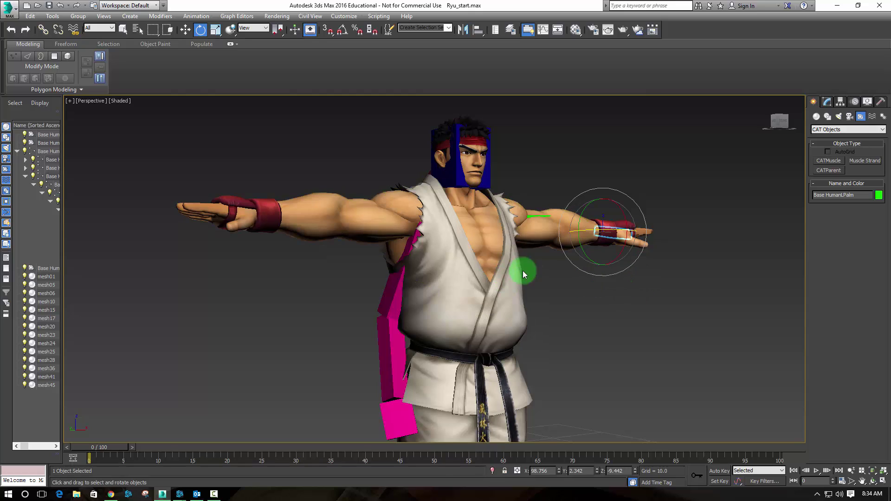
{"action": "left_click", "coordinate": [469, 271]}
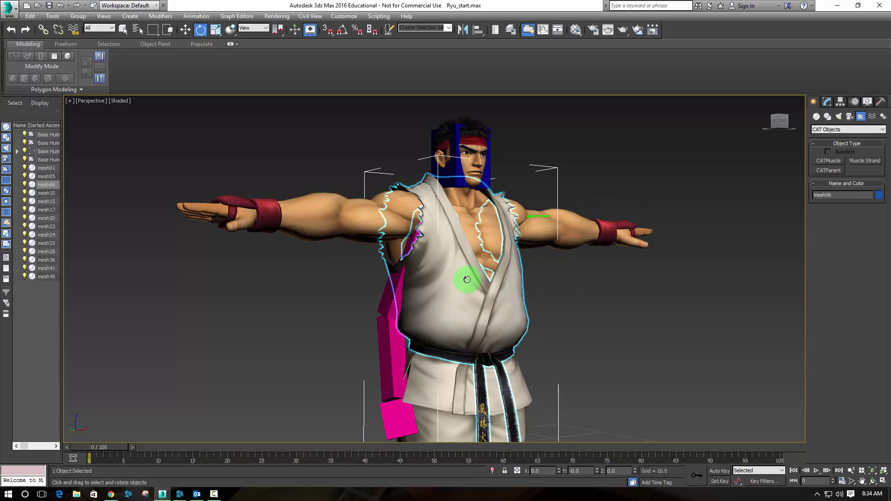
{"action": "left_click", "coordinate": [868, 101]}
{"action": "scroll", "coordinate": [875, 402], "scroll_direction": "down", "scroll_amount": 3}
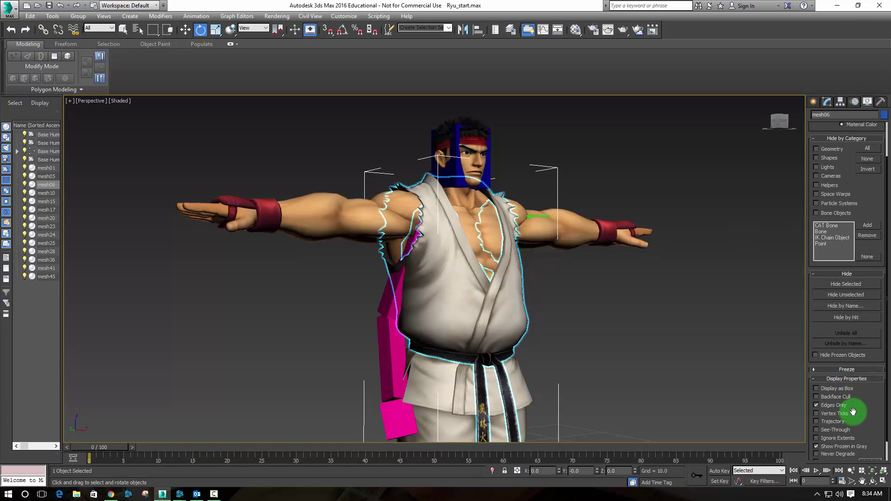
{"action": "left_click", "coordinate": [817, 430]}
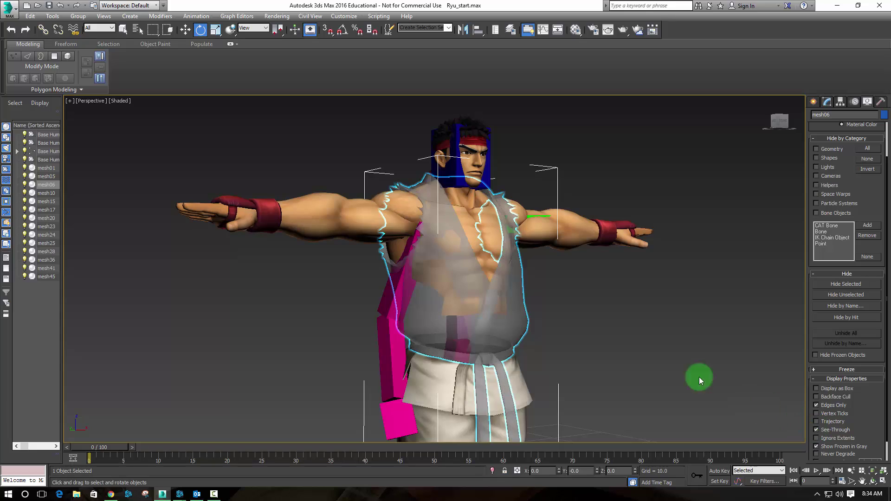
{"action": "middle_click_drag", "start_coordinate": [626, 315], "coordinate": [480, 304], "text": "alt"}
{"action": "left_click", "coordinate": [467, 225]}
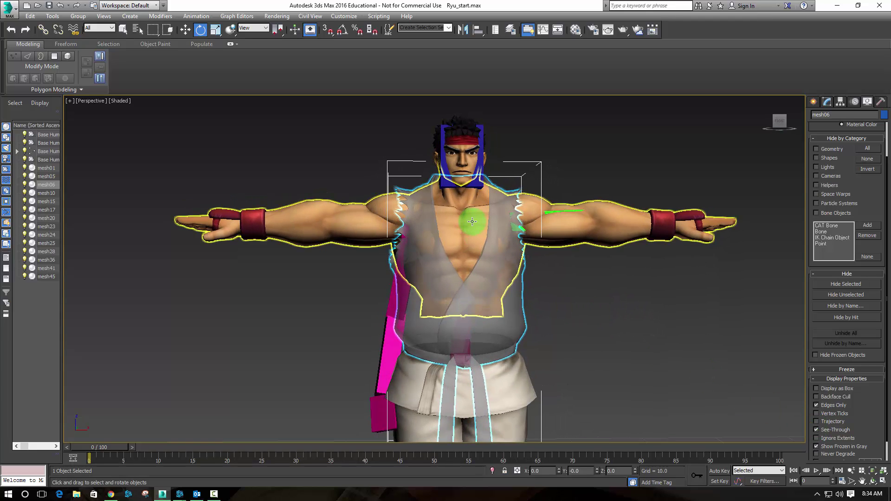
{"action": "left_click", "coordinate": [817, 430]}
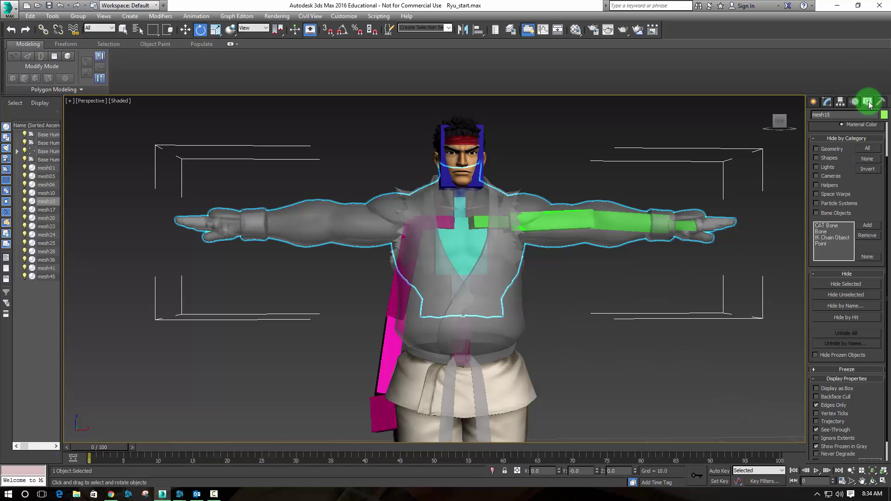
{"action": "middle_click_drag", "start_coordinate": [629, 360], "coordinate": [619, 362], "text": "alt"}
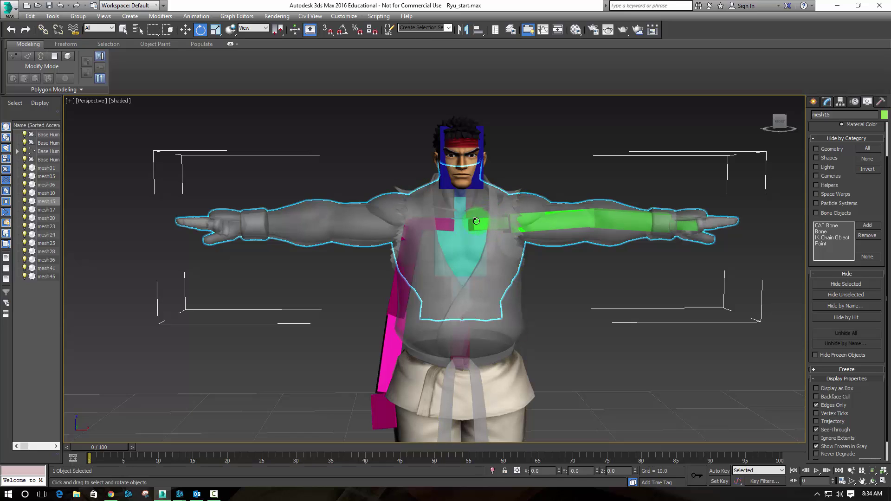
Try restricting object selection first to Bone and then to CAT Bone so the meshes cannot be picked.
{"action": "left_click", "coordinate": [91, 28]}
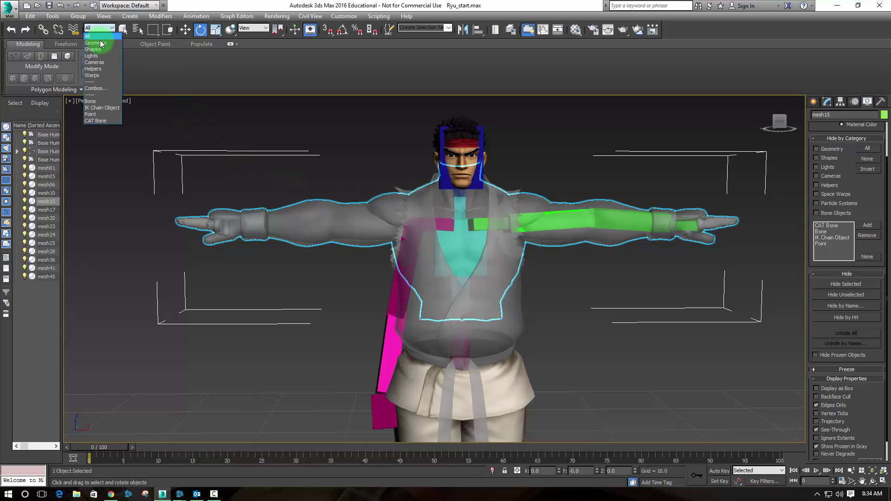
{"action": "left_click", "coordinate": [91, 101]}
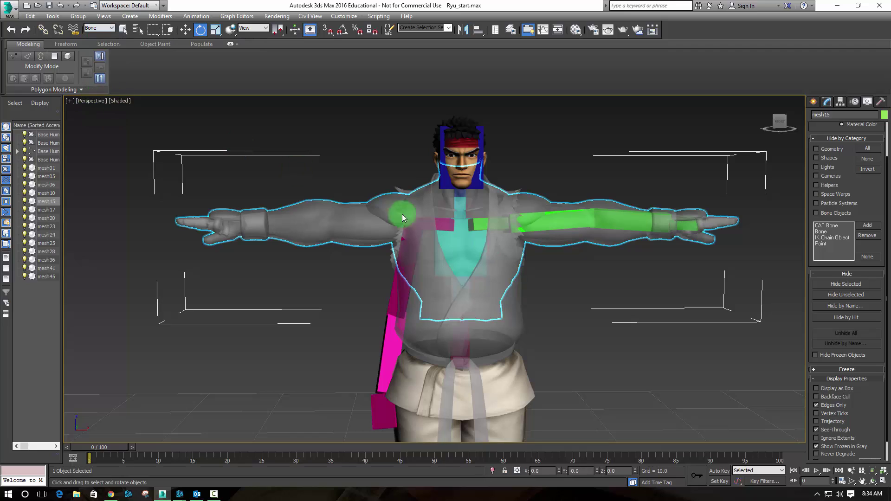
{"action": "left_click", "coordinate": [476, 225]}
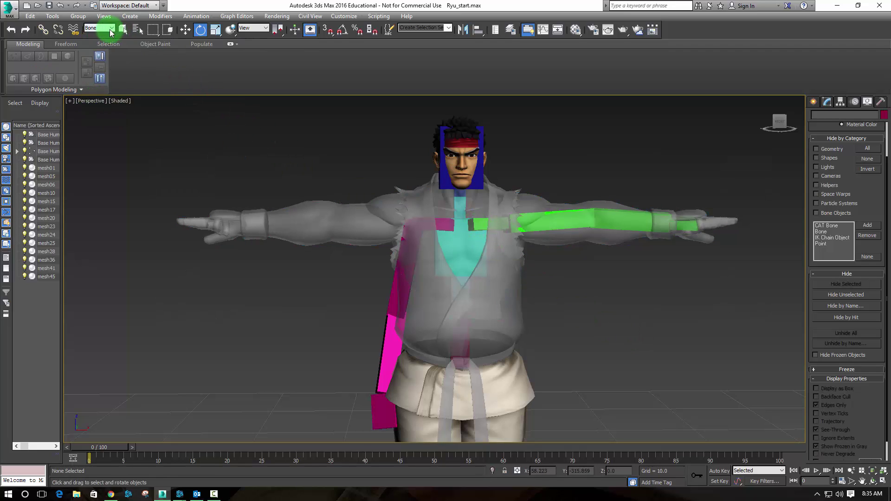
{"action": "left_click", "coordinate": [105, 29]}
{"action": "left_click", "coordinate": [91, 125]}
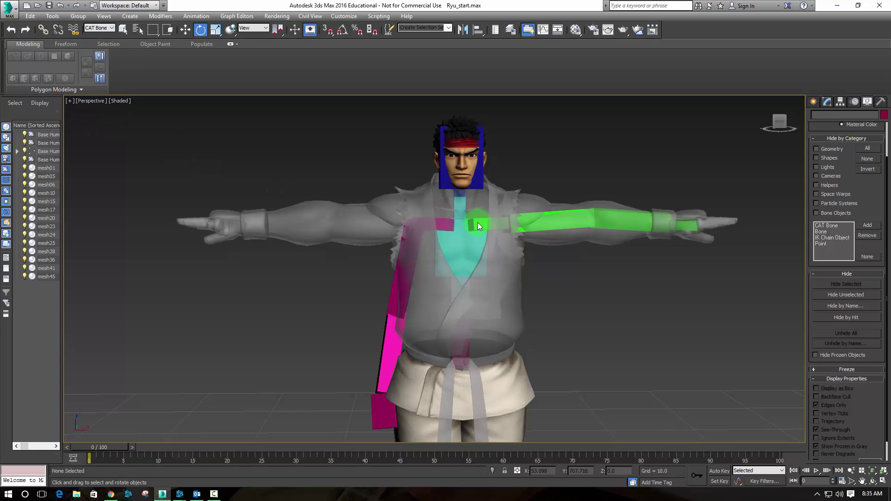
{"action": "middle_click_drag", "start_coordinate": [533, 280], "coordinate": [568, 293], "text": "alt"}
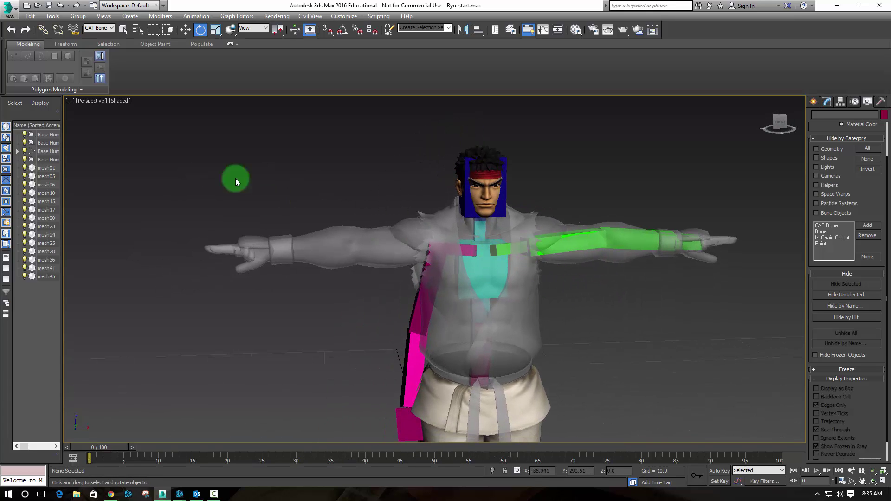
Set the selection filter back to All and select the rig's right forearm bone.
{"action": "left_click", "coordinate": [99, 28]}
{"action": "left_click", "coordinate": [98, 36]}
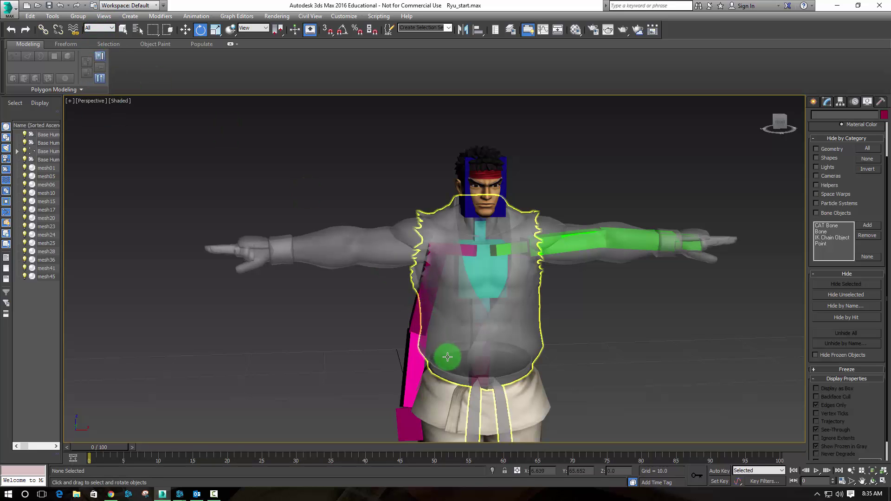
{"action": "left_click", "coordinate": [416, 391]}
{"action": "left_click", "coordinate": [420, 359]}
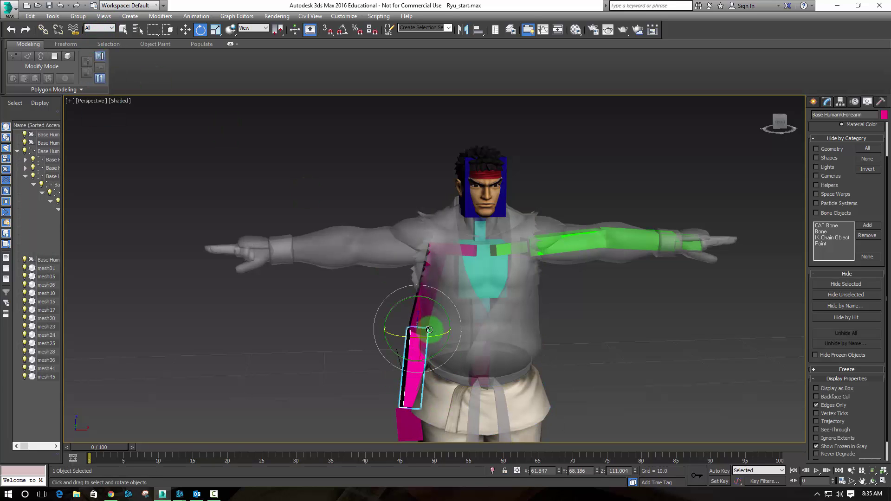
{"action": "middle_click_drag", "start_coordinate": [464, 283], "coordinate": [441, 238], "text": "alt"}
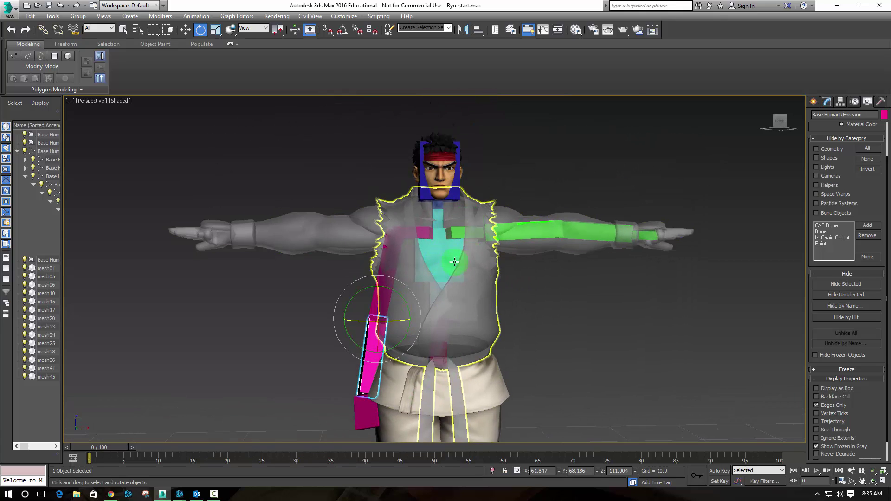
Limit selection to CAT Bone and move the left collarbone's inner end up and outward to about X 1.27, Z 26.14.
{"action": "left_click", "coordinate": [97, 28]}
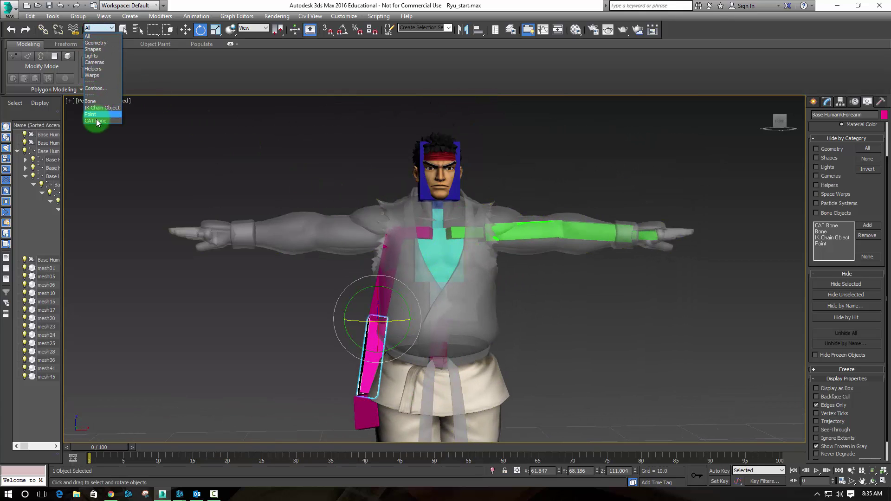
{"action": "left_click", "coordinate": [99, 120]}
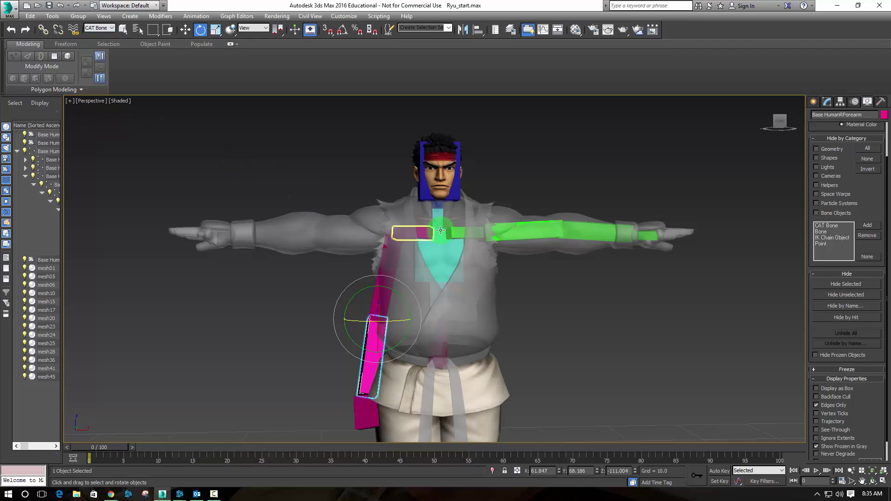
{"action": "left_click", "coordinate": [462, 228]}
{"action": "key", "text": "w"}
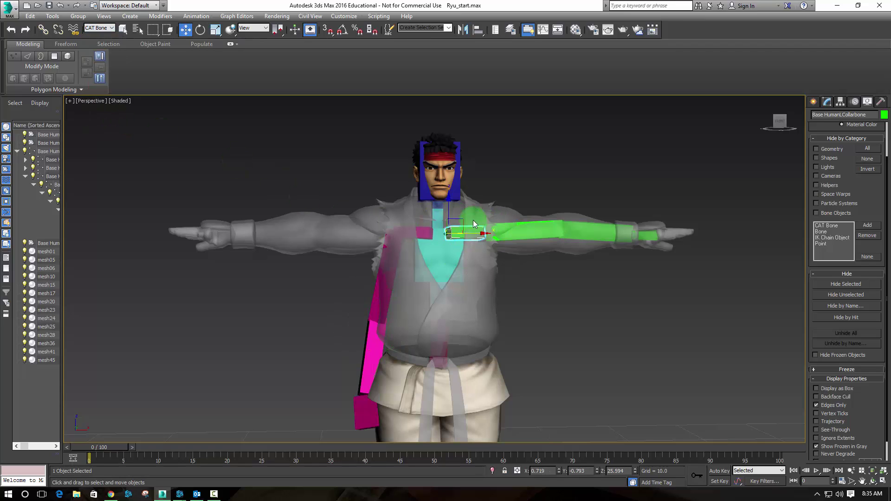
{"action": "mouse_move", "coordinate": [461, 223]}
{"action": "left_mouse_down"}
{"action": "mouse_move", "coordinate": [456, 203]}
{"action": "mouse_move", "coordinate": [464, 208]}
{"action": "left_mouse_up"}
{"action": "mouse_move", "coordinate": [452, 244]}
{"action": "middle_mouse_down", "text": "alt"}
{"action": "mouse_move", "coordinate": [475, 246]}
{"action": "mouse_move", "coordinate": [445, 241]}
{"action": "middle_mouse_up", "text": "alt"}
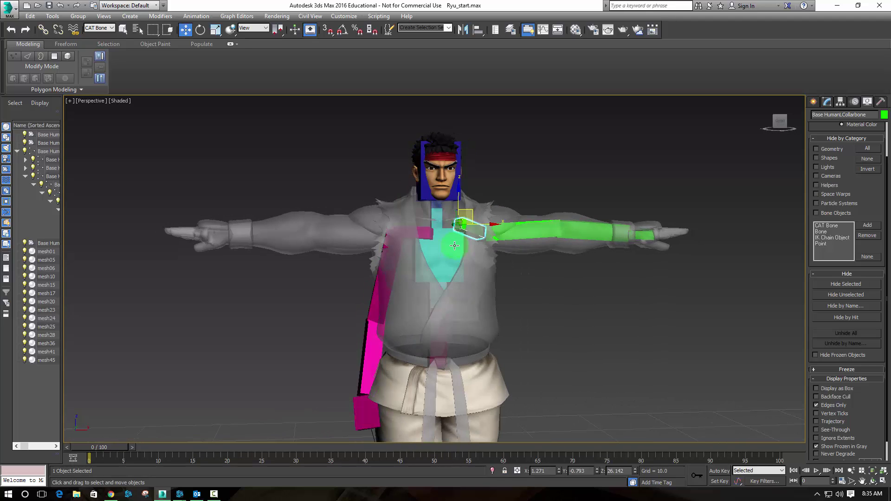
Raise the ribcage bone by about 0.76 units and lower the head bone by about 0.59 units onto the character's head.
{"action": "left_click", "coordinate": [440, 241]}
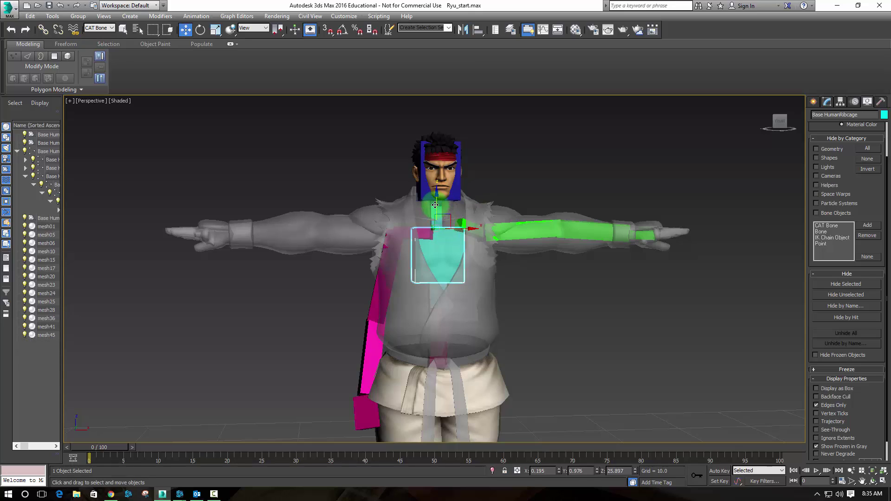
{"action": "left_click_drag", "start_coordinate": [436, 203], "coordinate": [444, 192]}
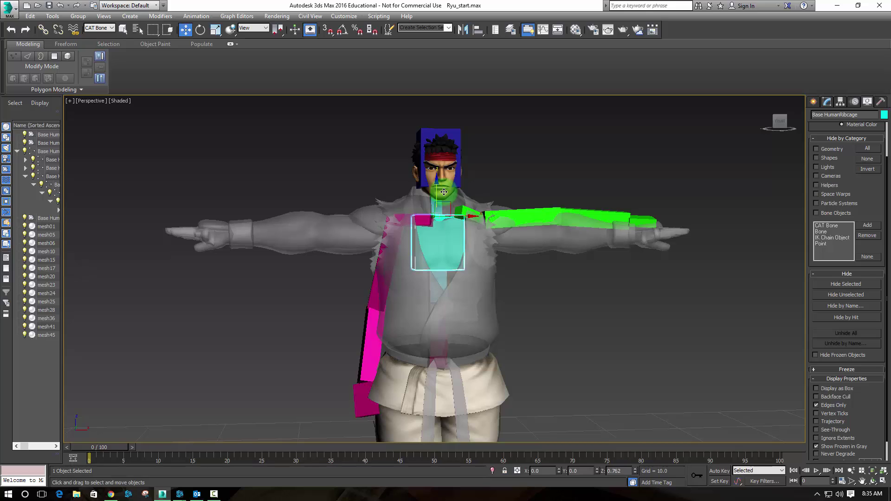
{"action": "middle_click_drag", "start_coordinate": [444, 192], "coordinate": [453, 172], "text": "alt"}
{"action": "left_click", "coordinate": [454, 168]}
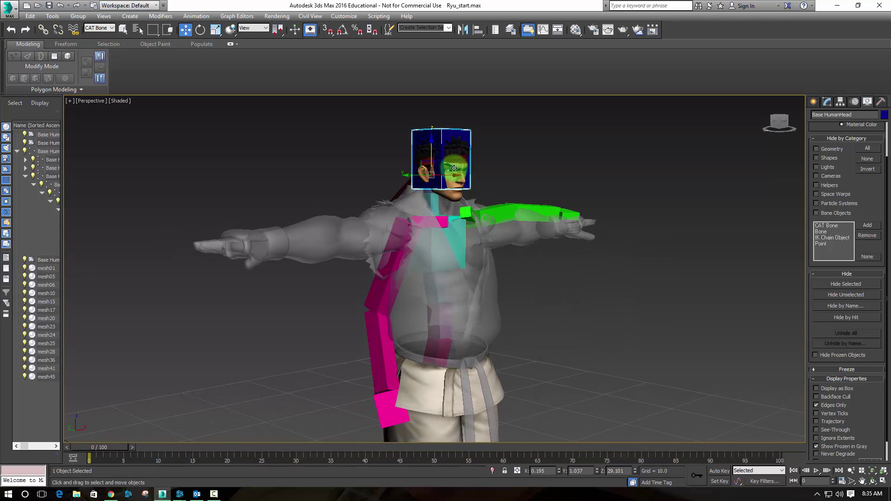
{"action": "left_click_drag", "start_coordinate": [441, 164], "coordinate": [442, 174]}
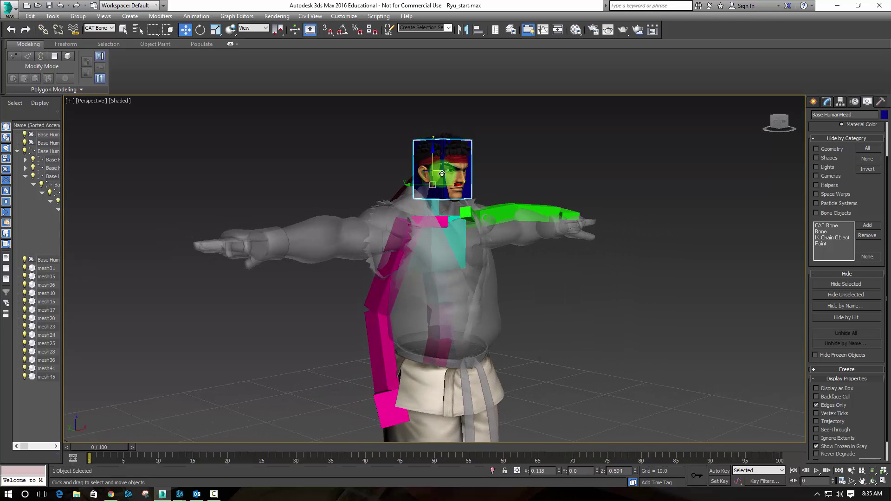
{"action": "middle_click_drag", "start_coordinate": [472, 230], "coordinate": [435, 225], "text": "alt"}
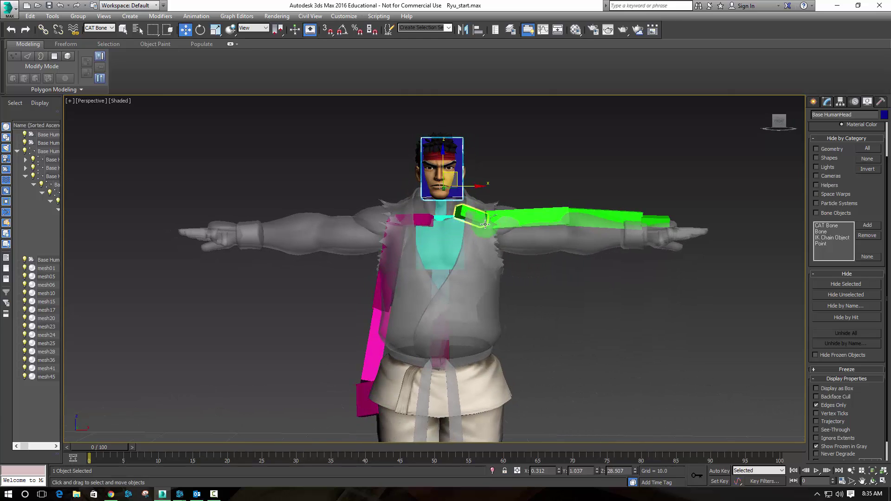
Lower the left upper arm, forearm and palm bones so the chain runs through the middle of the outstretched arm.
{"action": "left_click", "coordinate": [560, 226]}
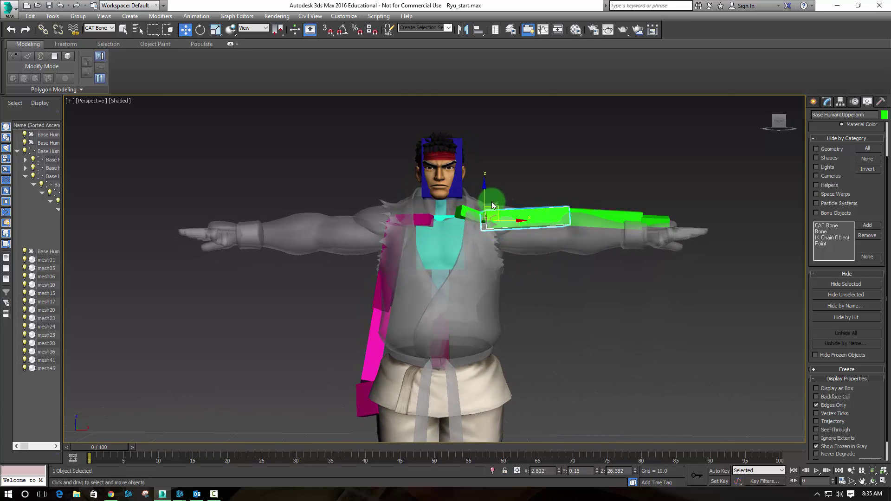
{"action": "left_click_drag", "start_coordinate": [495, 206], "coordinate": [497, 215]}
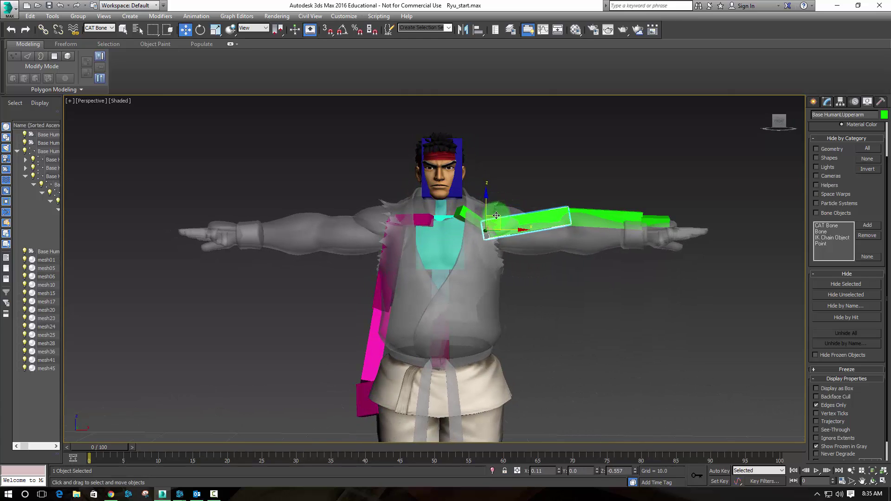
{"action": "left_click", "coordinate": [579, 216]}
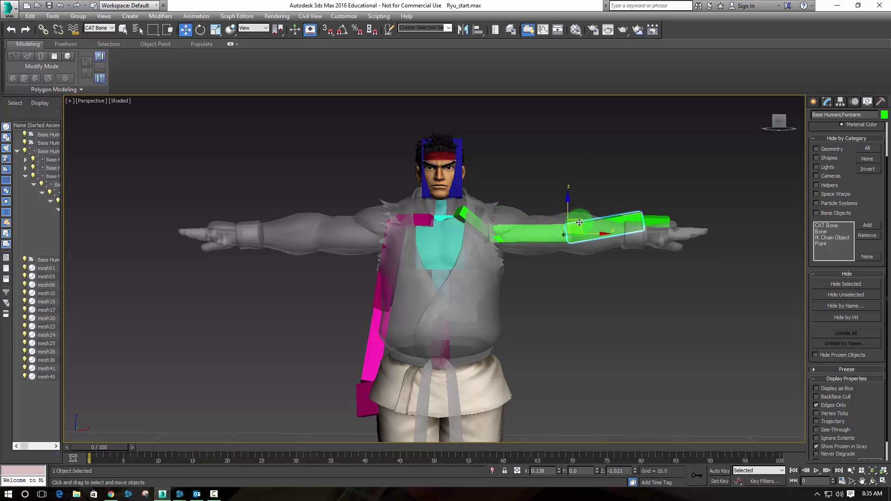
{"action": "left_click_drag", "start_coordinate": [651, 207], "coordinate": [652, 220]}
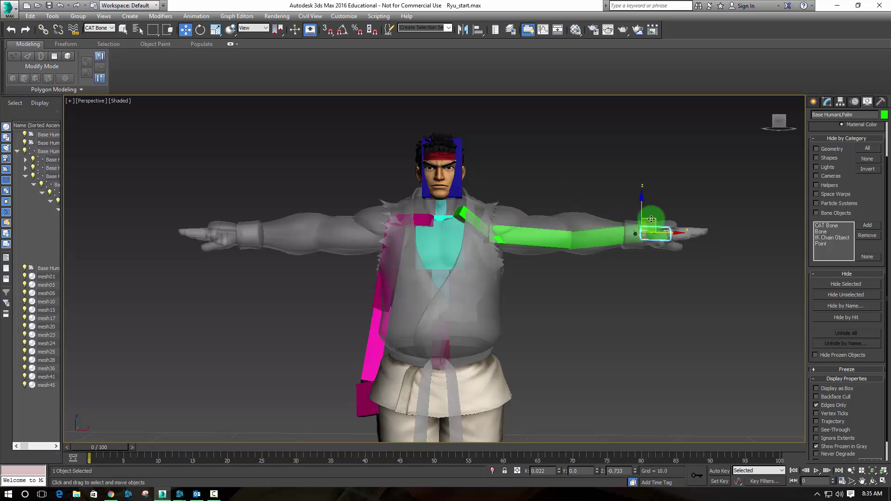
{"action": "left_click", "coordinate": [572, 224]}
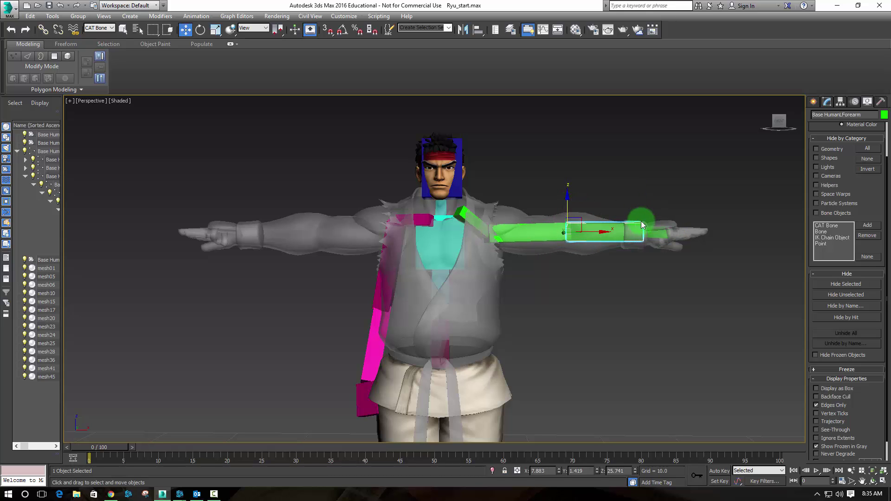
Reposition the left collarbone inside the shoulder at about X 0.59, Y -0.53, Z 26.15, checking it from above and the side.
{"action": "middle_click_drag", "start_coordinate": [641, 218], "coordinate": [534, 252], "text": "alt"}
{"action": "left_click", "coordinate": [495, 156]}
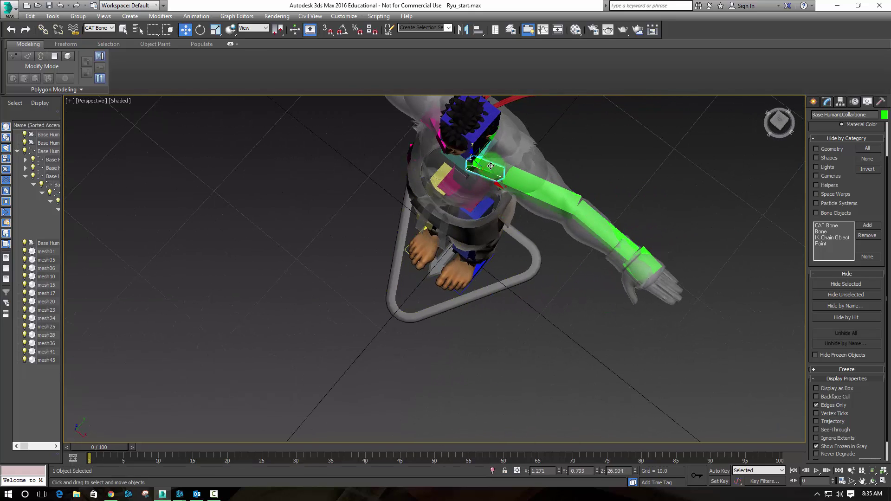
{"action": "left_click_drag", "start_coordinate": [495, 154], "coordinate": [497, 135]}
{"action": "middle_click_drag", "start_coordinate": [498, 171], "coordinate": [520, 142], "text": "alt"}
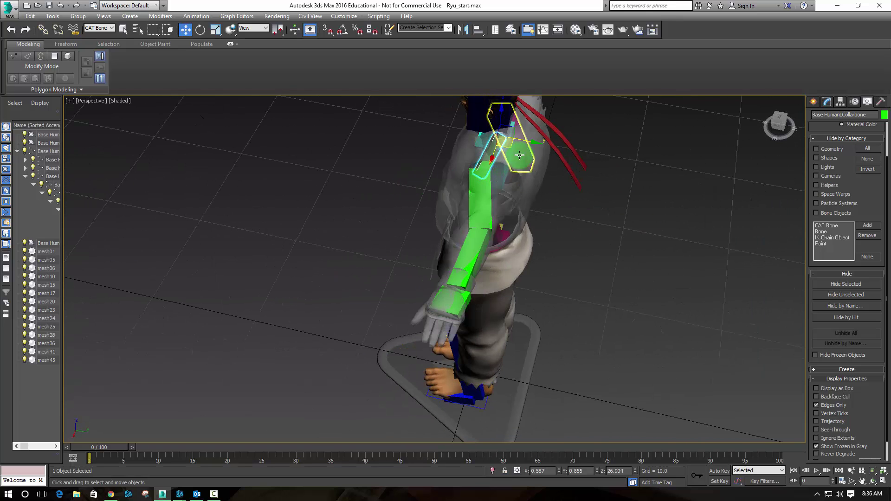
{"action": "left_click_drag", "start_coordinate": [529, 143], "coordinate": [508, 143]}
{"action": "middle_click_drag", "start_coordinate": [507, 143], "coordinate": [493, 126], "text": "alt"}
{"action": "left_click_drag", "start_coordinate": [458, 115], "coordinate": [456, 128]}
{"action": "middle_click_drag", "start_coordinate": [518, 169], "coordinate": [457, 219], "text": "alt"}
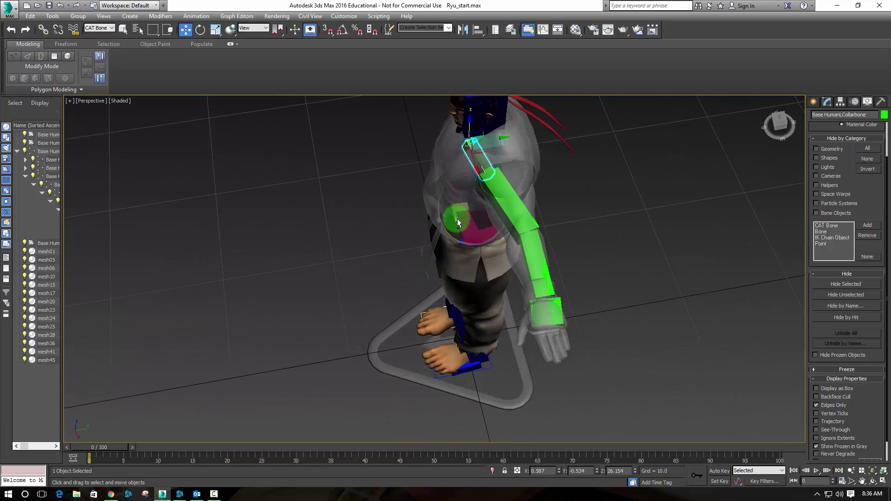
Move the left upper arm bone outward and back inside the arm mesh to about X 3.15, Y 0.81, Z 25.58.
{"action": "left_click", "coordinate": [499, 181]}
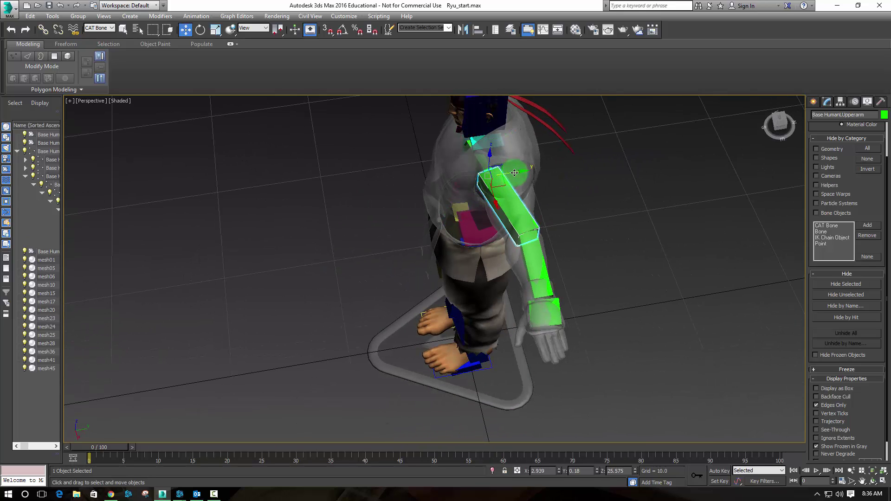
{"action": "left_click_drag", "start_coordinate": [514, 173], "coordinate": [523, 170]}
{"action": "middle_click_drag", "start_coordinate": [524, 170], "coordinate": [530, 215], "text": "alt"}
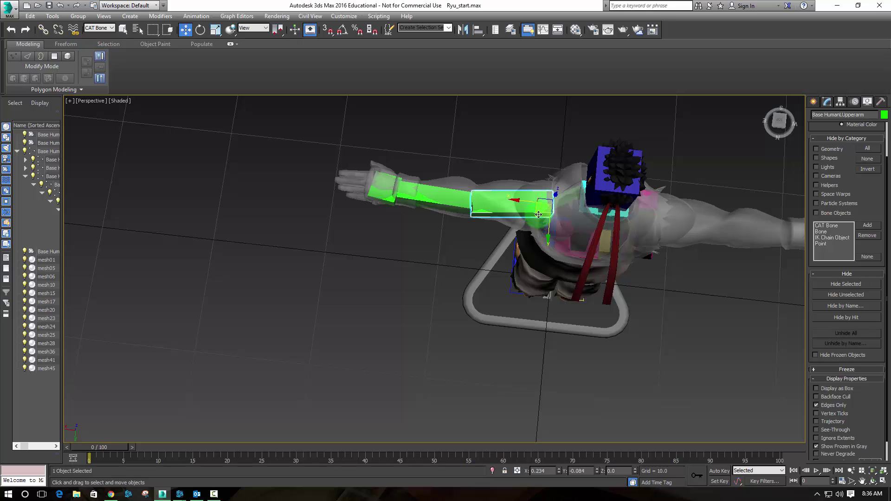
{"action": "middle_click_drag", "start_coordinate": [539, 214], "coordinate": [725, 162], "text": "alt"}
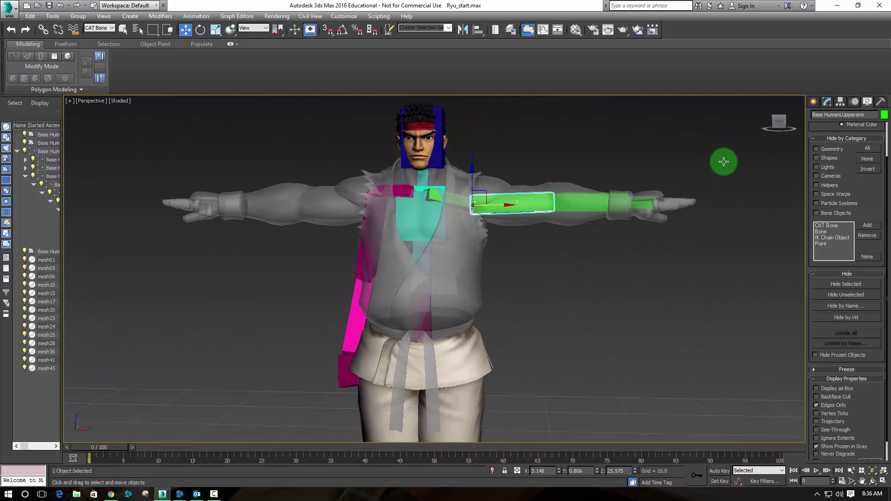
Adjust the heights of the left forearm and palm bones within the outstretched arm, setting the forearm at about Z 25.65.
{"action": "left_click", "coordinate": [591, 209]}
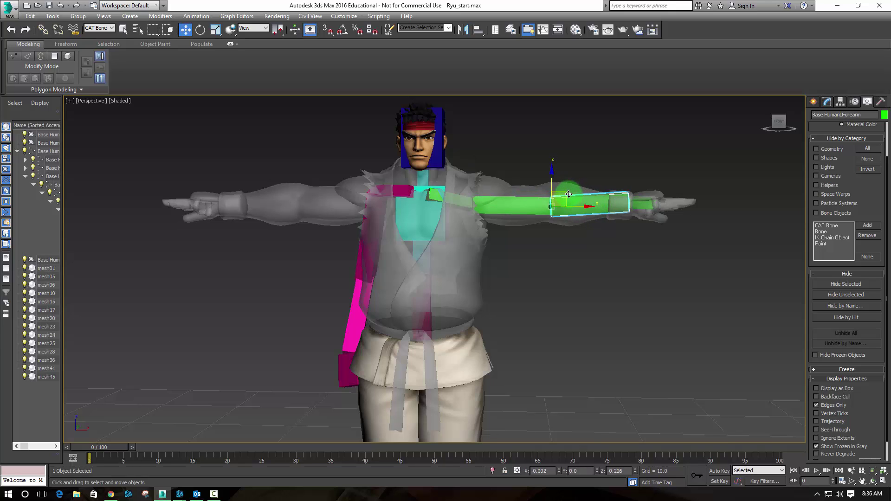
{"action": "left_click", "coordinate": [641, 200]}
{"action": "left_click_drag", "start_coordinate": [641, 188], "coordinate": [641, 190]}
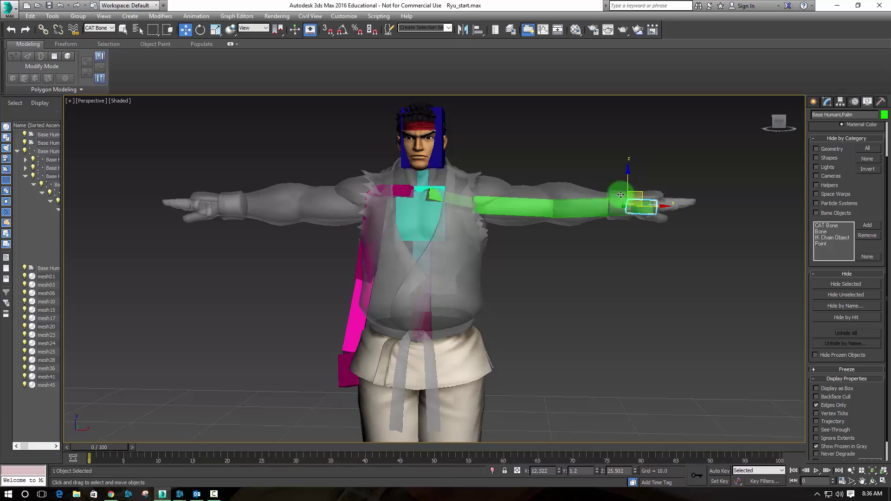
{"action": "left_click", "coordinate": [563, 199]}
{"action": "left_click_drag", "start_coordinate": [553, 178], "coordinate": [554, 175]}
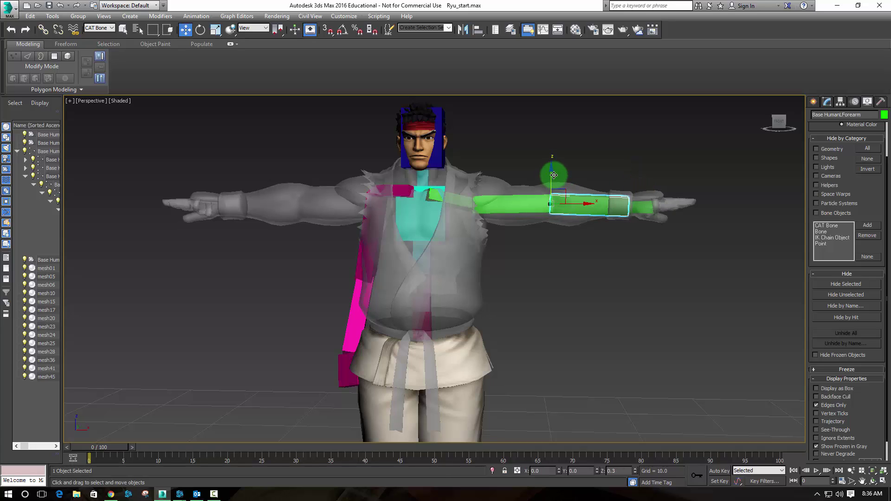
Dismiss the pop-up notification and nudge the left forearm bone by about -0.02 in X and 0.04 in Y.
{"action": "key", "text": "alt+Tab"}
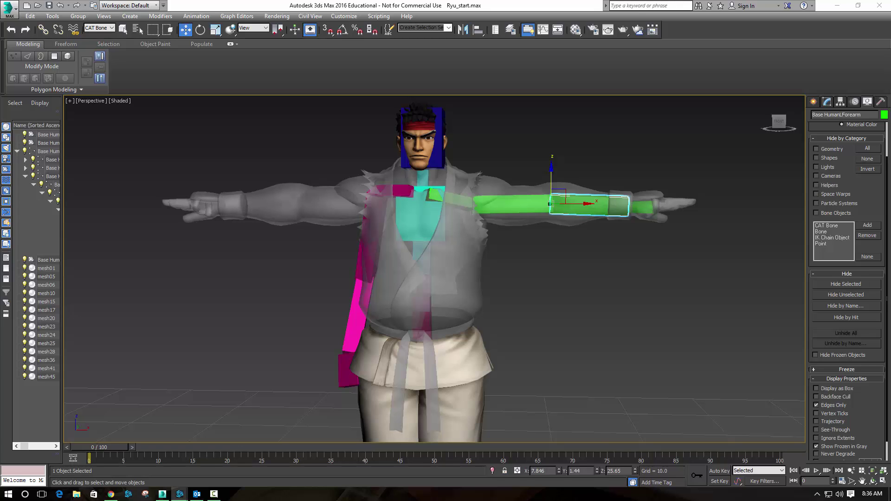
{"action": "middle_click_drag", "start_coordinate": [484, 274], "coordinate": [535, 339], "text": "alt"}
{"action": "left_click", "coordinate": [876, 440]}
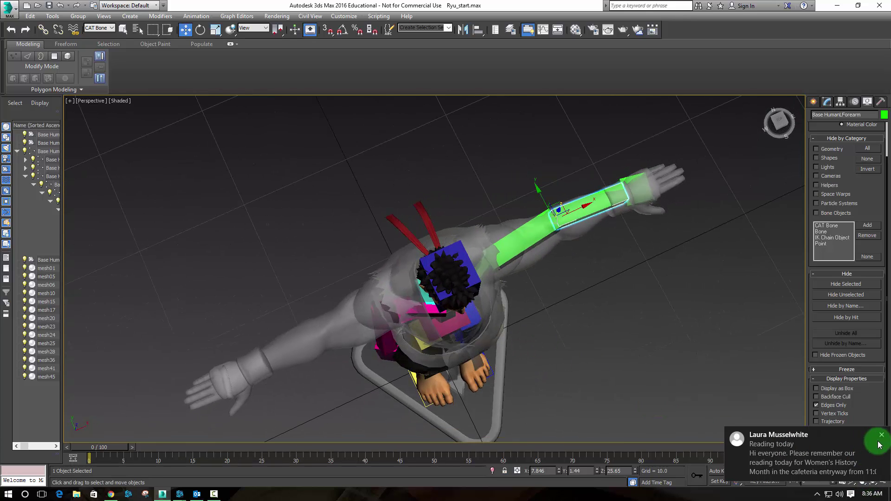
{"action": "left_click", "coordinate": [568, 194]}
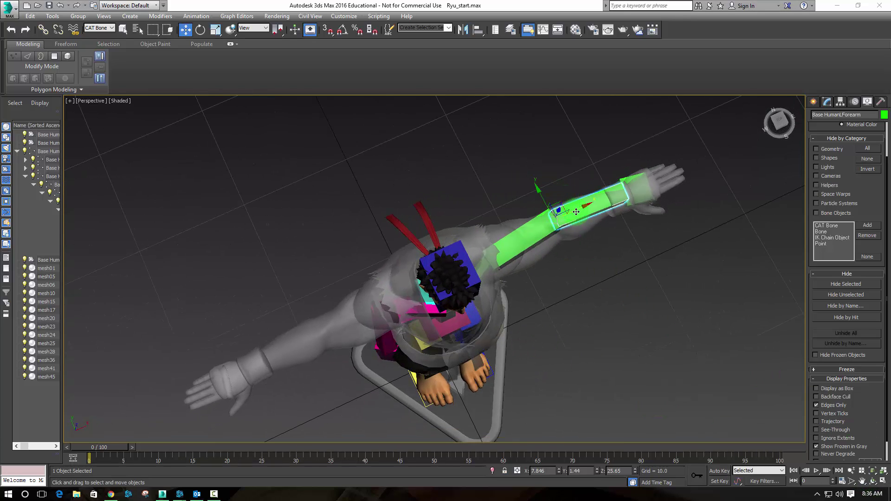
{"action": "left_click_drag", "start_coordinate": [561, 204], "coordinate": [561, 204]}
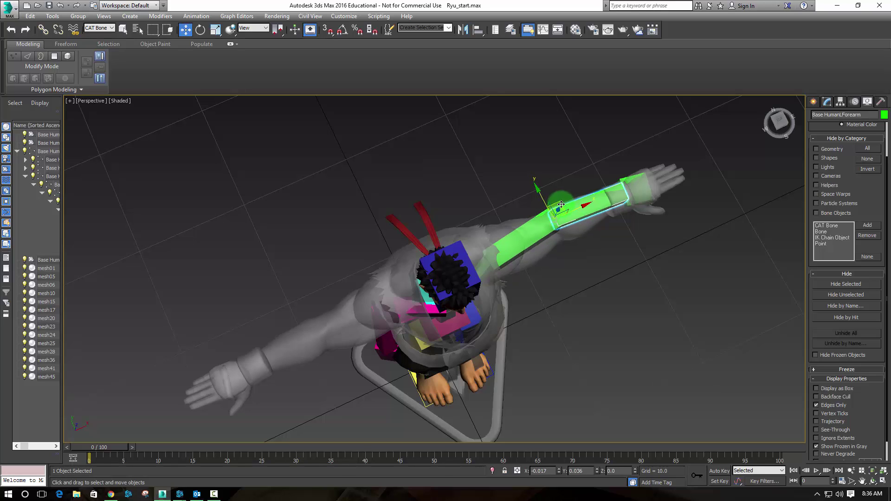
Shift the left palm bone about 0.28 units in Y and rotate it to about -7.27° in Z to line up with the hand.
{"action": "left_click", "coordinate": [632, 197]}
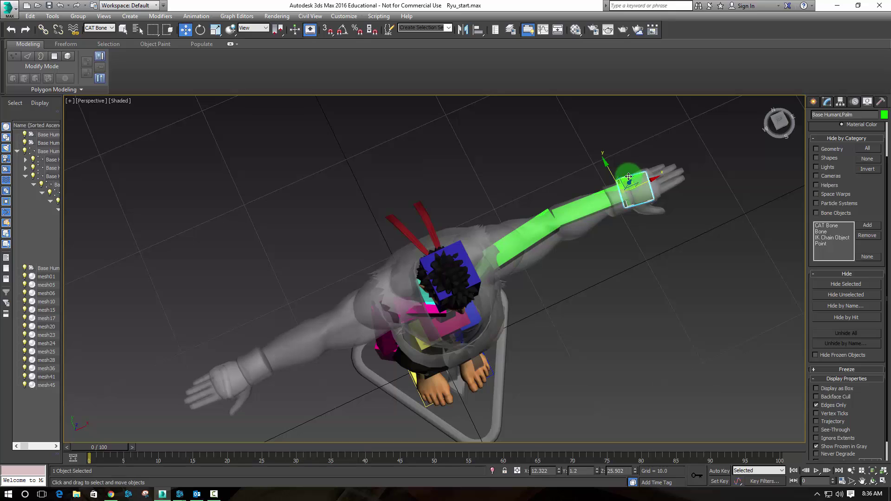
{"action": "left_click_drag", "start_coordinate": [629, 177], "coordinate": [631, 181]}
{"action": "middle_click_drag", "start_coordinate": [632, 181], "coordinate": [494, 304], "text": "alt"}
{"action": "left_click_drag", "start_coordinate": [564, 274], "coordinate": [568, 274]}
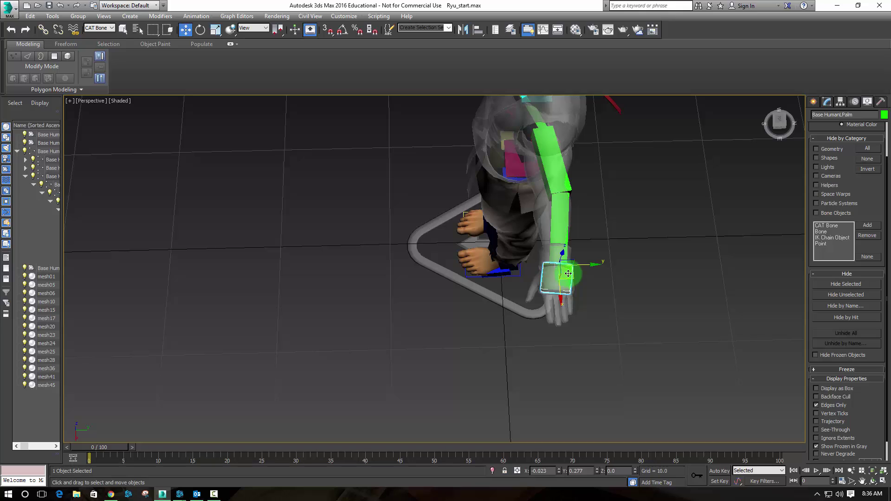
{"action": "key", "text": "e"}
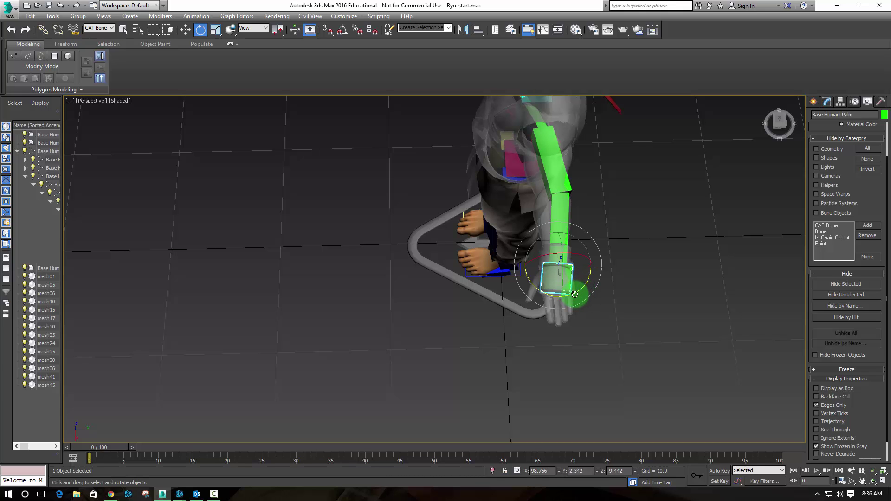
{"action": "middle_click_drag", "start_coordinate": [577, 294], "coordinate": [575, 239], "text": "alt"}
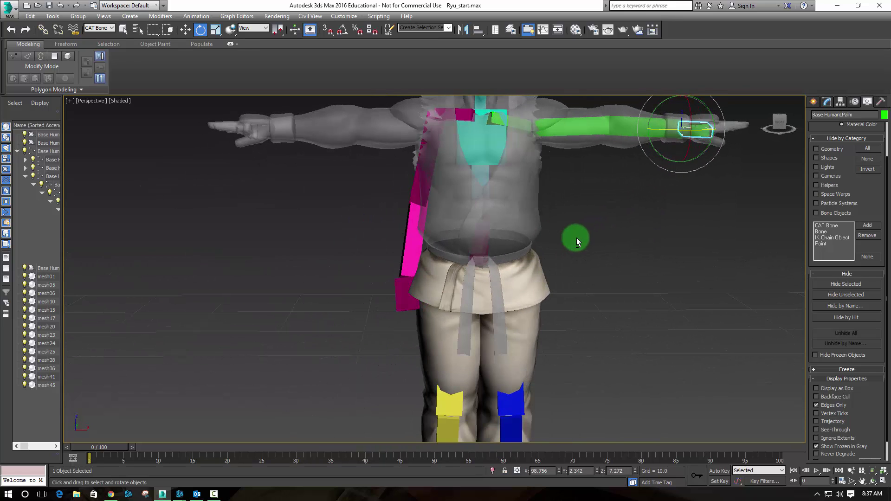
Scale the ribcage bone to about 159% in Y and widen it to fill the character's chest.
{"action": "left_click", "coordinate": [474, 181]}
{"action": "key", "text": "r"}
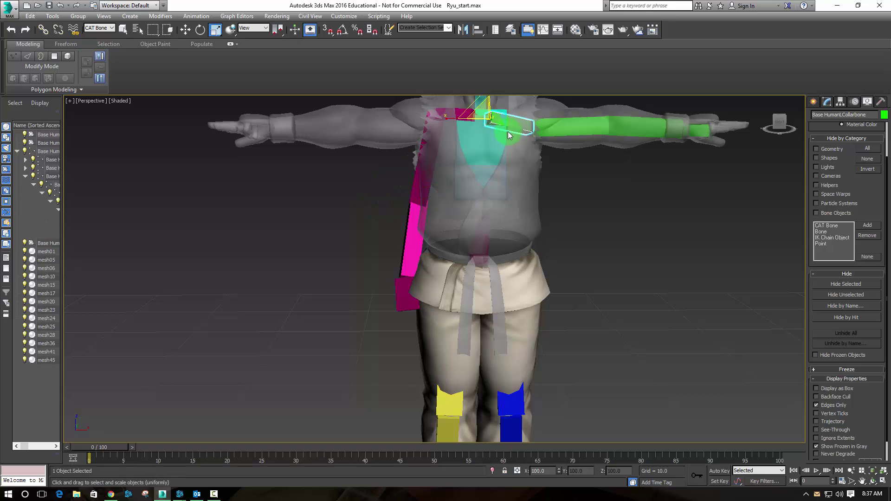
{"action": "left_click", "coordinate": [479, 143]}
{"action": "middle_click_drag", "start_coordinate": [458, 132], "coordinate": [453, 160]}
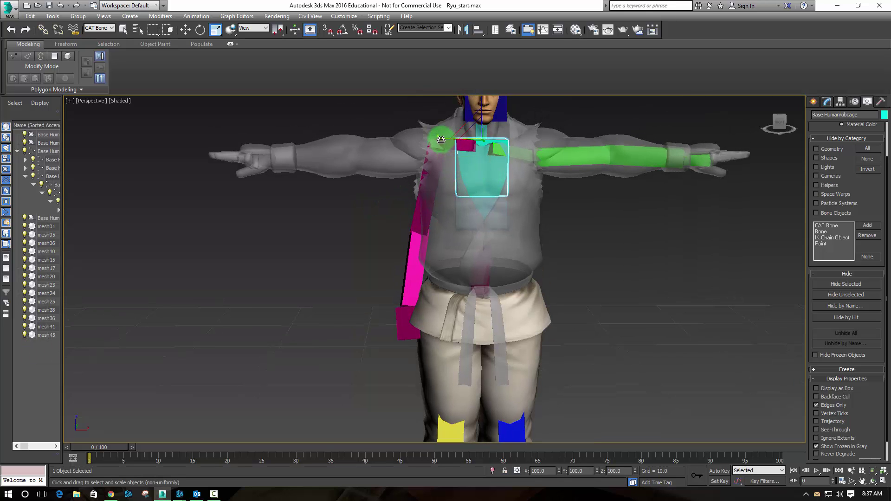
{"action": "middle_click_drag", "start_coordinate": [576, 205], "coordinate": [497, 185], "text": "alt"}
{"action": "left_click_drag", "start_coordinate": [527, 149], "coordinate": [548, 148]}
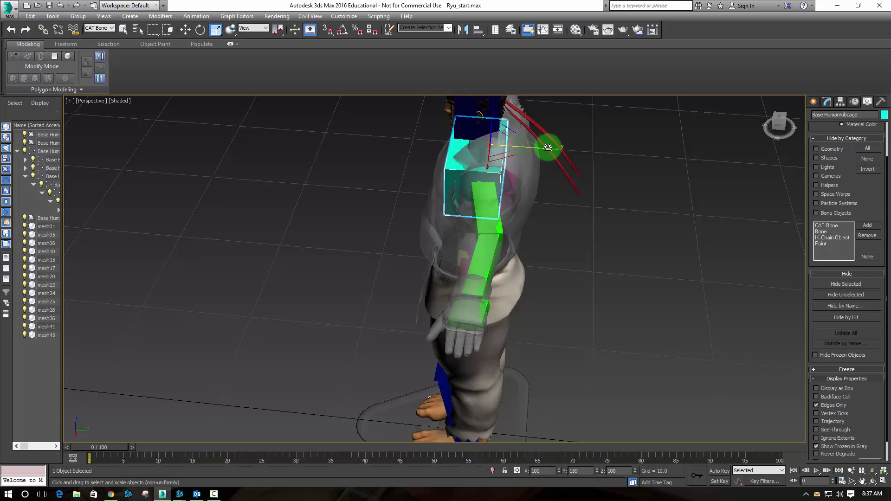
{"action": "middle_click_drag", "start_coordinate": [534, 203], "coordinate": [522, 175], "text": "alt"}
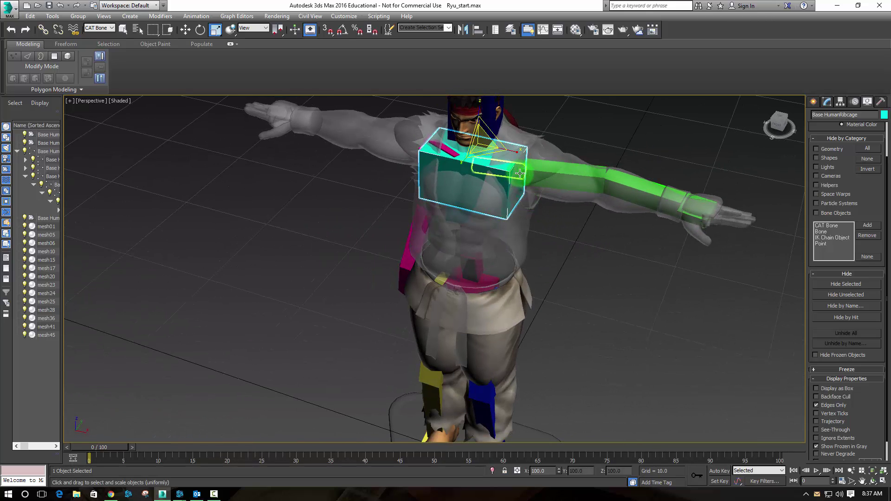
Select the left collarbone, show its modify parameters and copy the left arm's limb settings.
{"action": "left_click", "coordinate": [519, 173]}
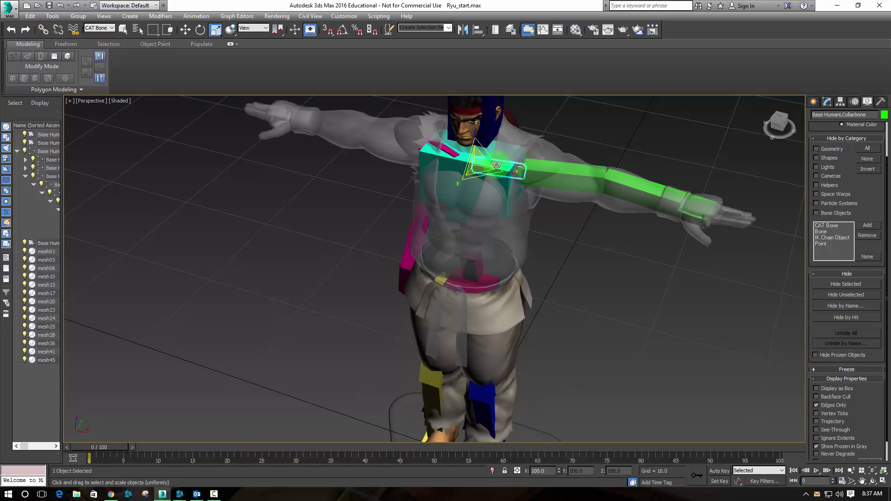
{"action": "left_click", "coordinate": [827, 110]}
{"action": "left_click", "coordinate": [818, 251]}
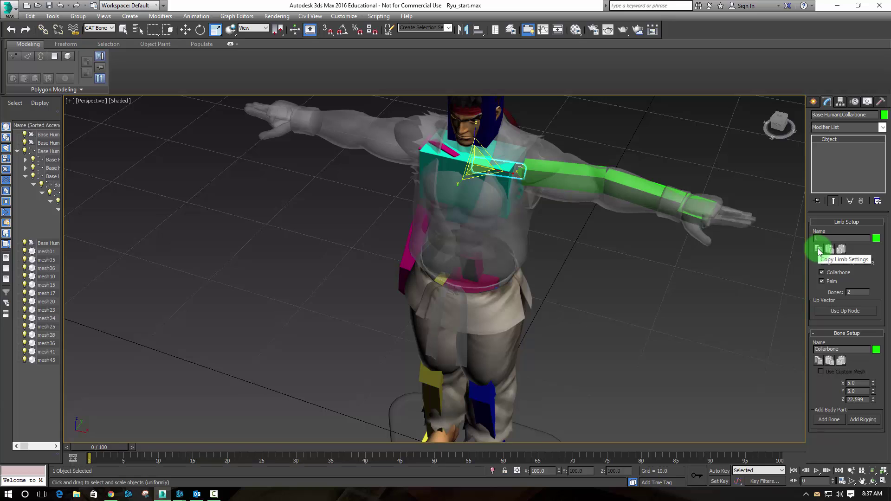
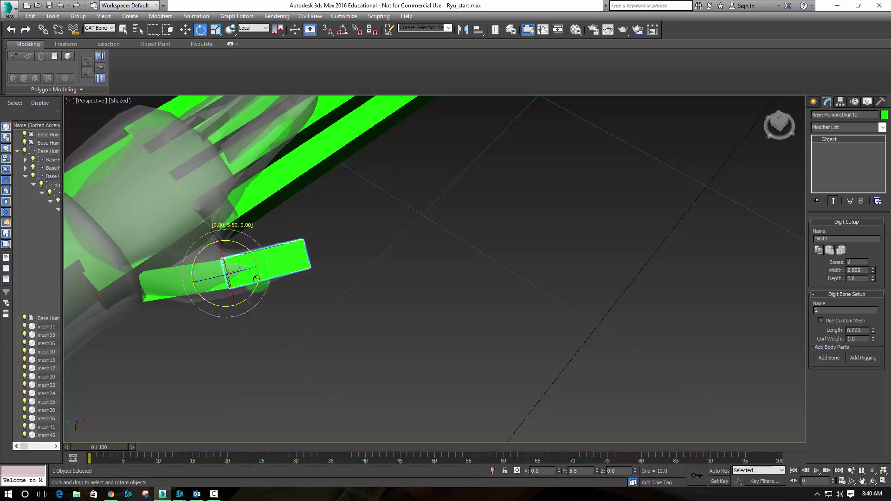
Set the move reference coordinate system to Local and shift the thumb's base bone outward along its length by about 0.39 units.
{"action": "left_click", "coordinate": [168, 281]}
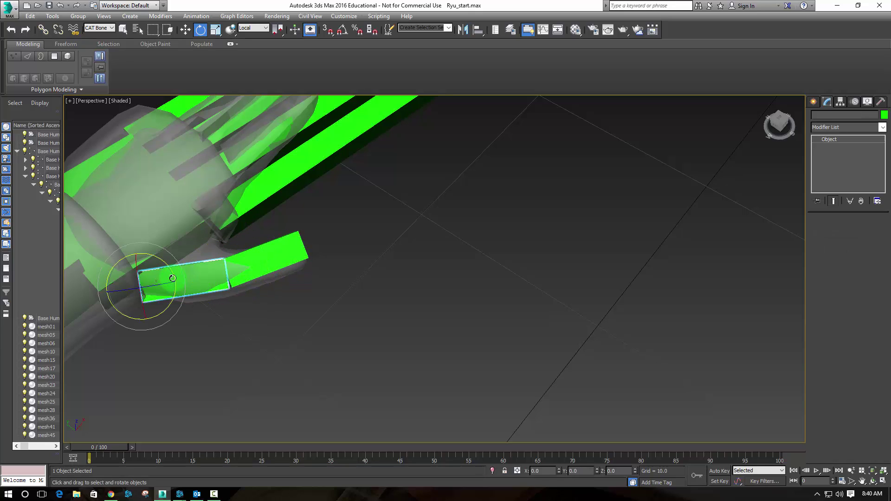
{"action": "key", "text": "w"}
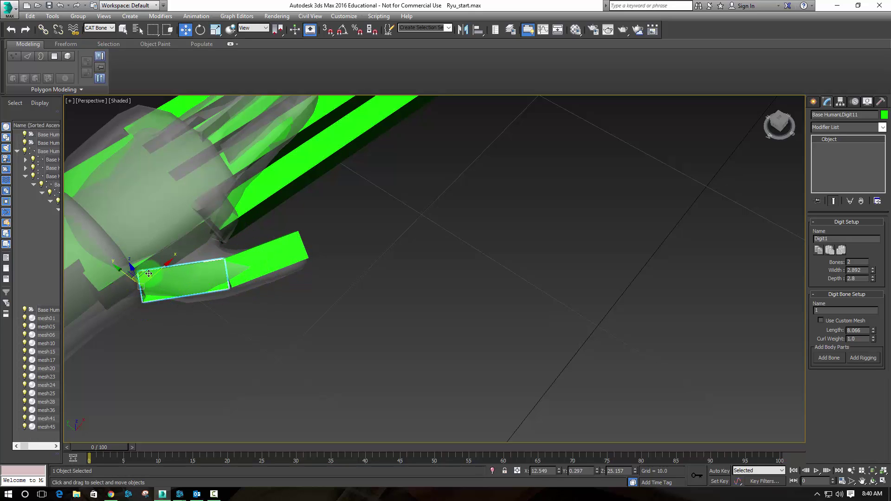
{"action": "left_click", "coordinate": [253, 27]}
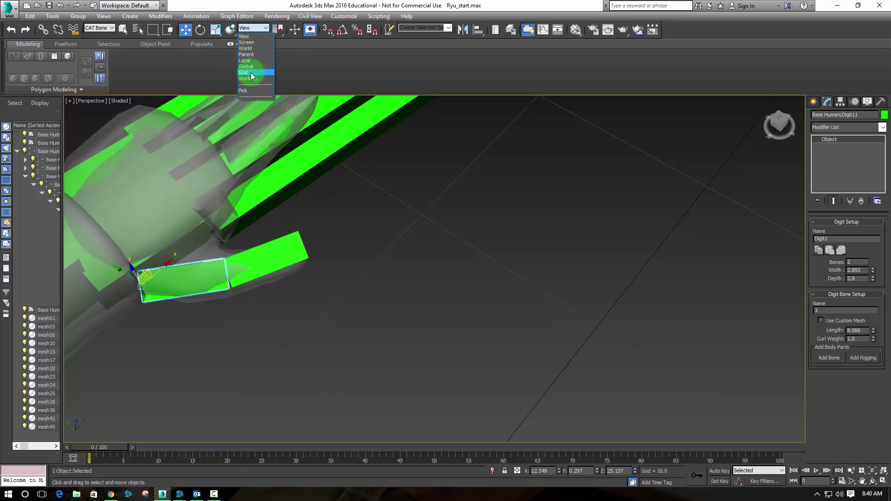
{"action": "left_click", "coordinate": [250, 61]}
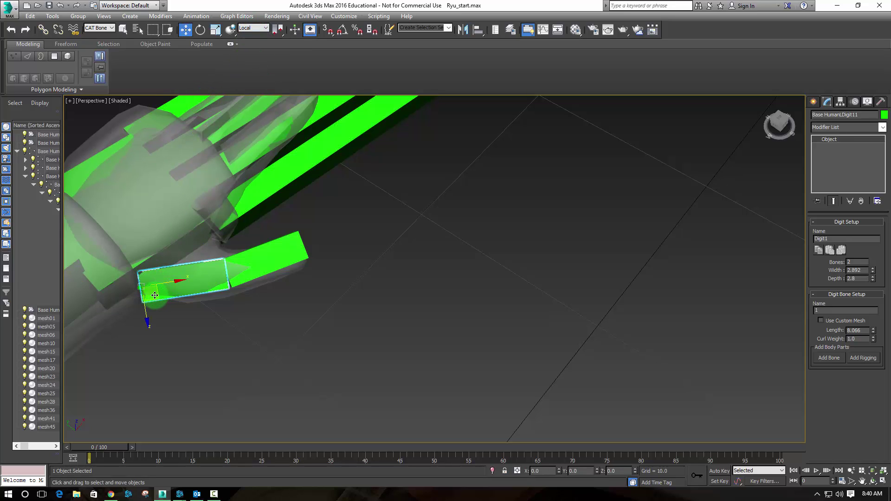
{"action": "left_click_drag", "start_coordinate": [155, 295], "coordinate": [185, 287]}
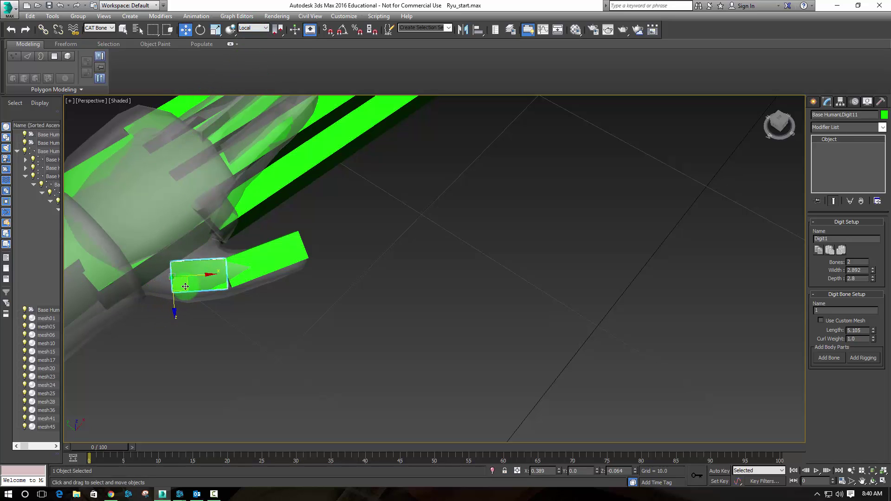
Shift the thumb's tip bone outward by about 0.14 units and rotate it about -6.34° around its local Z axis.
{"action": "left_click", "coordinate": [283, 262]}
{"action": "left_click_drag", "start_coordinate": [249, 277], "coordinate": [252, 281]}
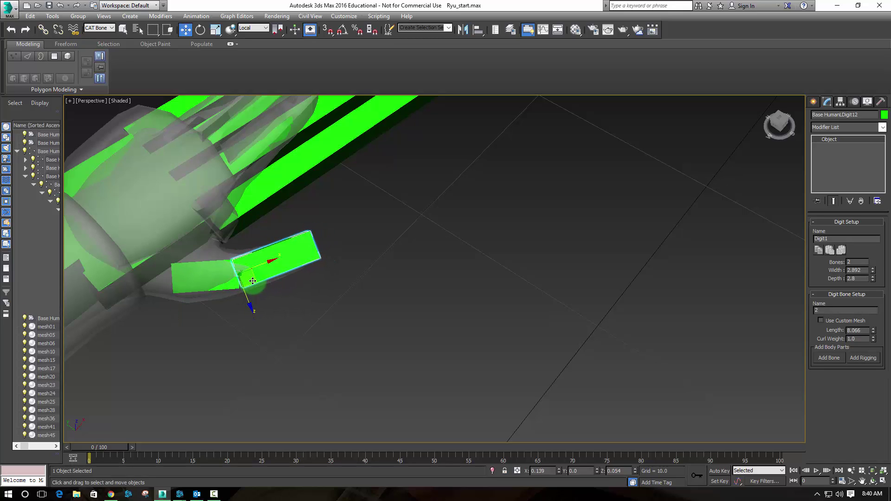
{"action": "middle_click_drag", "start_coordinate": [278, 295], "coordinate": [247, 242], "text": "alt"}
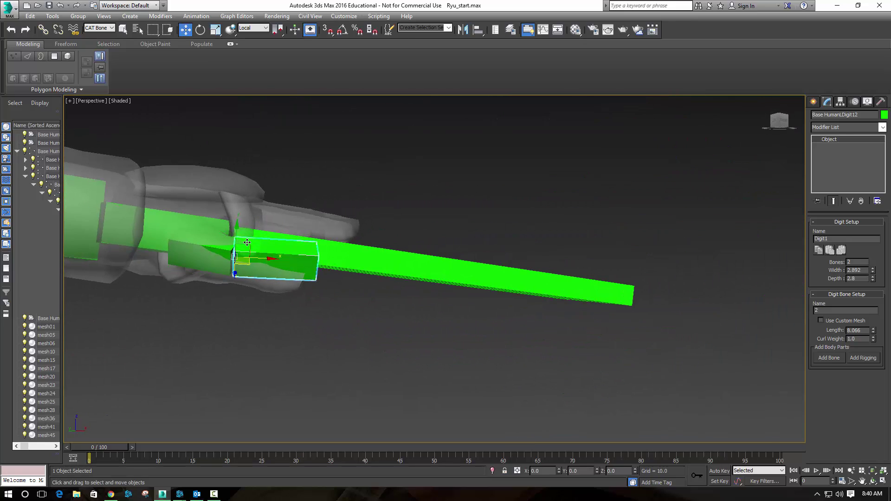
{"action": "left_click_drag", "start_coordinate": [250, 245], "coordinate": [267, 246]}
{"action": "key", "text": "e"}
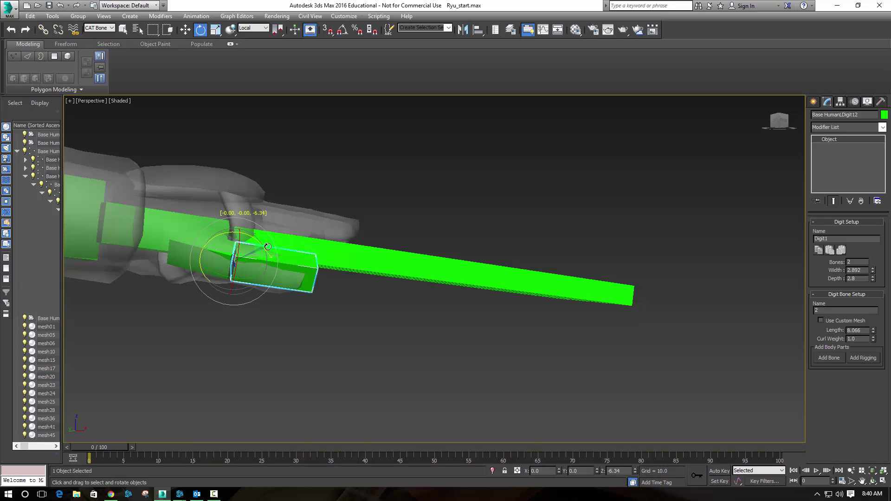
{"action": "middle_click_drag", "start_coordinate": [268, 247], "coordinate": [306, 261], "text": "alt"}
Move the left palm bone slightly and rotate it to fit the hand mesh.
{"action": "left_click", "coordinate": [291, 246]}
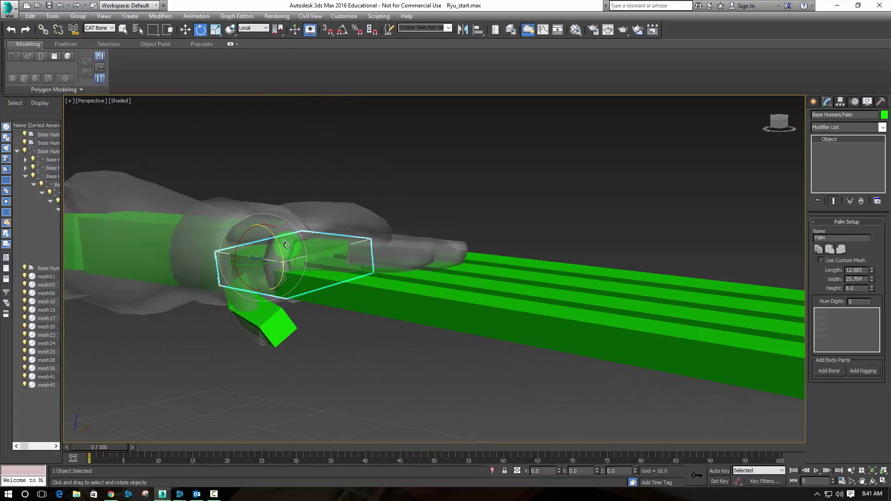
{"action": "key", "text": "w"}
{"action": "left_click_drag", "start_coordinate": [260, 231], "coordinate": [275, 224]}
{"action": "middle_click_drag", "start_coordinate": [275, 224], "coordinate": [263, 290], "text": "alt"}
{"action": "key", "text": "e"}
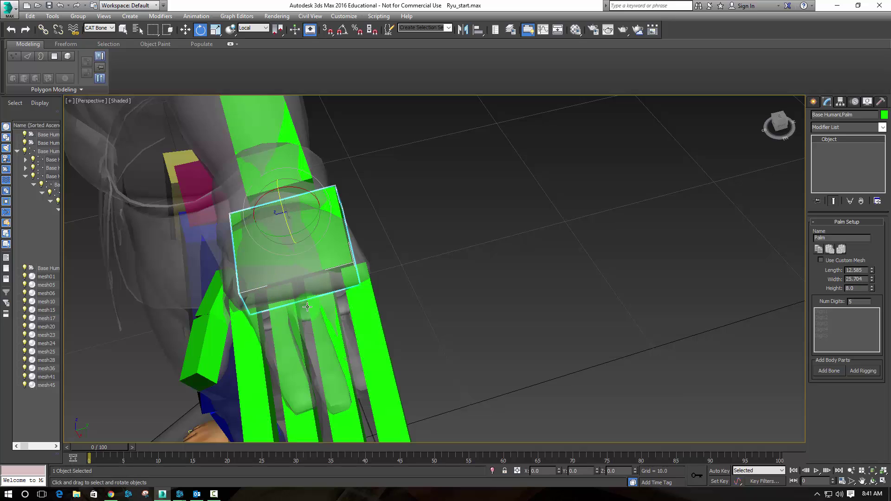
{"action": "left_click_drag", "start_coordinate": [309, 227], "coordinate": [319, 226]}
{"action": "middle_click_drag", "start_coordinate": [319, 227], "coordinate": [461, 221], "text": "alt"}
Select both left thumb bones and shift them together about 0.23 units along their local Z axis to fit the mesh thumb.
{"action": "left_click", "coordinate": [387, 272]}
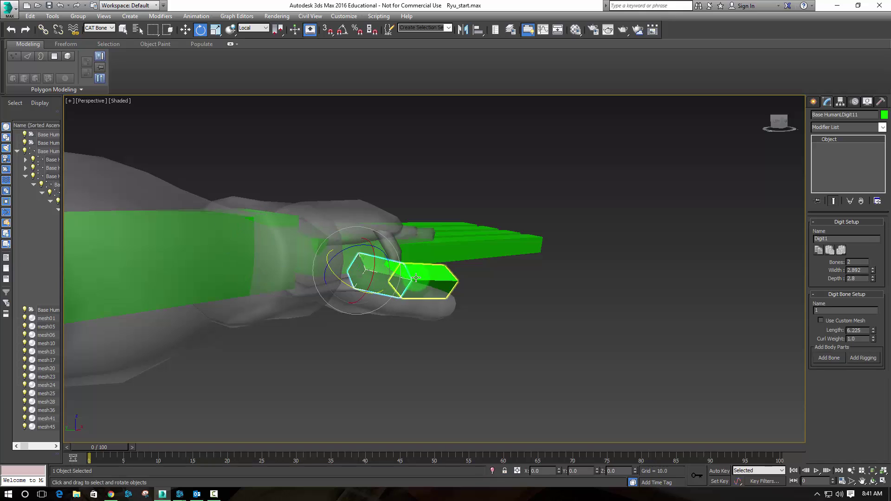
{"action": "left_click", "coordinate": [428, 280], "text": "ctrl"}
{"action": "key", "text": "w"}
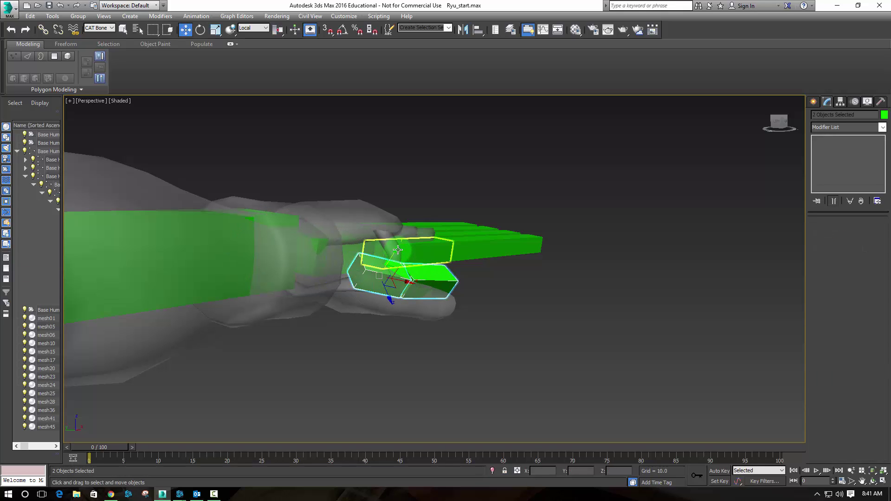
{"action": "middle_click_drag", "start_coordinate": [403, 298], "coordinate": [408, 331], "text": "alt"}
{"action": "left_click_drag", "start_coordinate": [379, 318], "coordinate": [391, 328]}
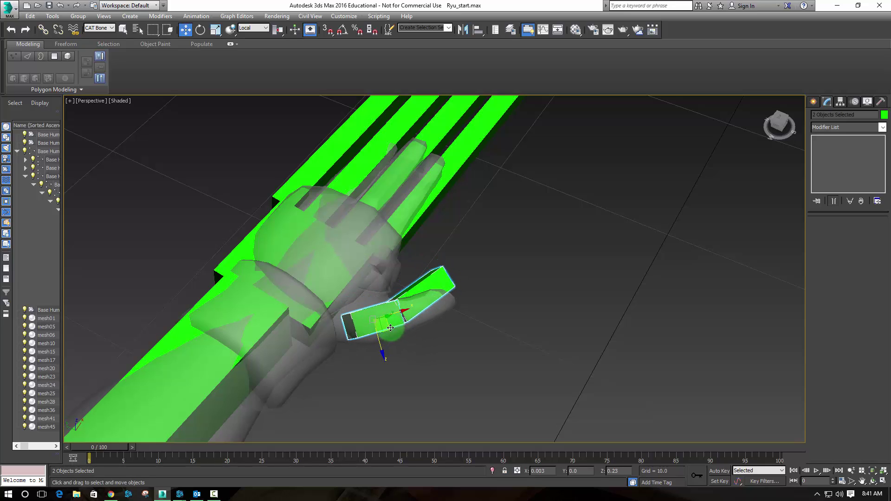
Rotate the left thumb's tip bone slightly to line it up with the tip of the mesh thumb.
{"action": "left_click", "coordinate": [420, 311]}
{"action": "left_click_drag", "start_coordinate": [415, 316], "coordinate": [492, 308]}
{"action": "right_click", "coordinate": [484, 307]}
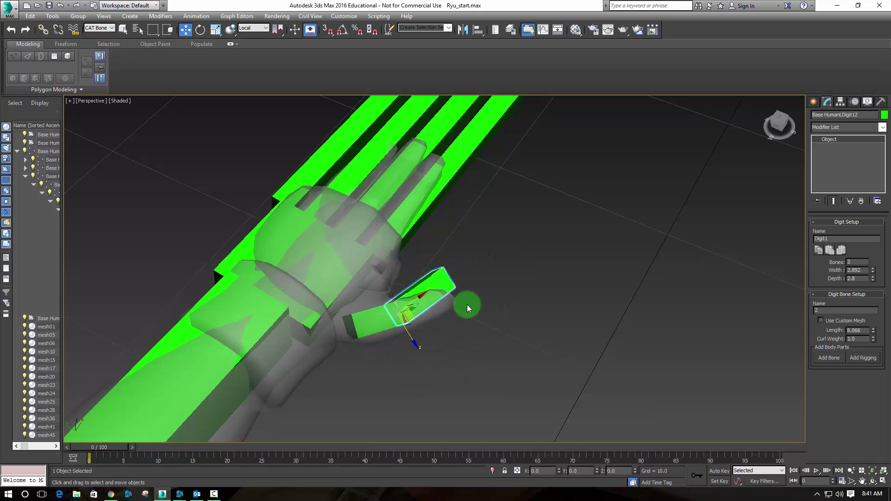
{"action": "key", "text": "e"}
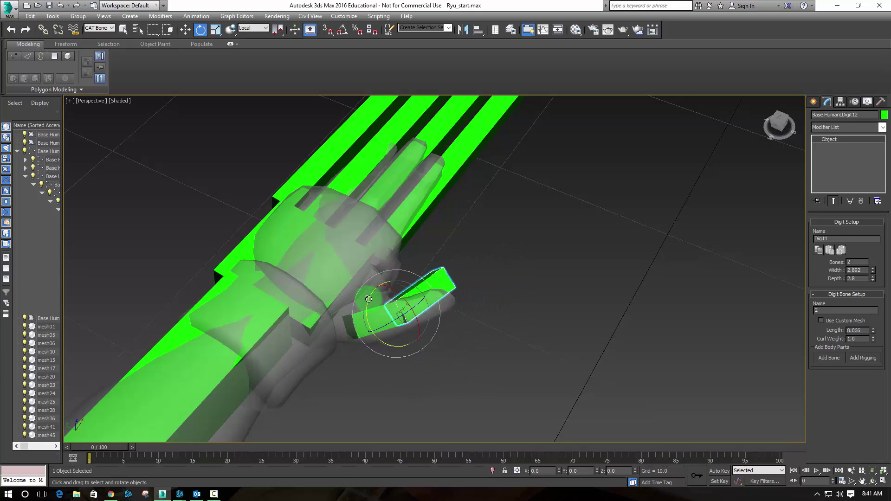
{"action": "left_click_drag", "start_coordinate": [369, 299], "coordinate": [374, 294]}
Select all twelve bones of the four left fingers and scale them to 30% along their local X axis.
{"action": "middle_click_drag", "start_coordinate": [422, 331], "coordinate": [424, 299], "text": "alt"}
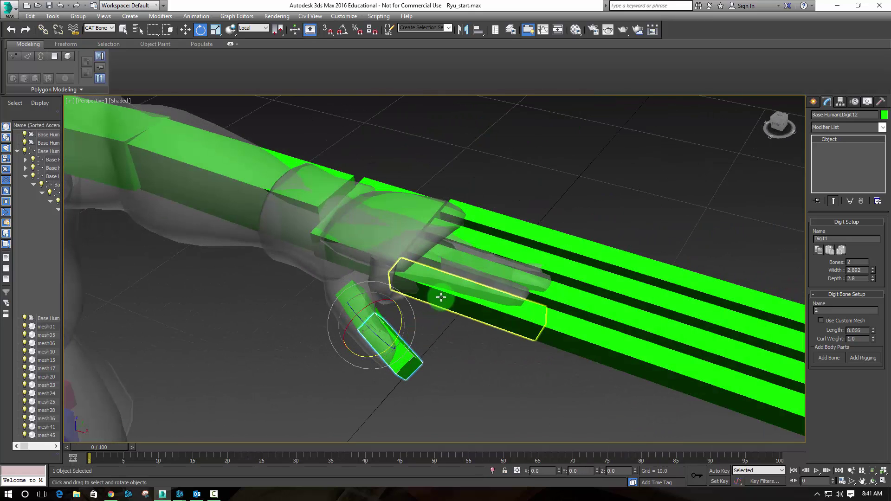
{"action": "double_click", "coordinate": [424, 298]}
{"action": "left_click", "coordinate": [748, 360], "text": "ctrl"}
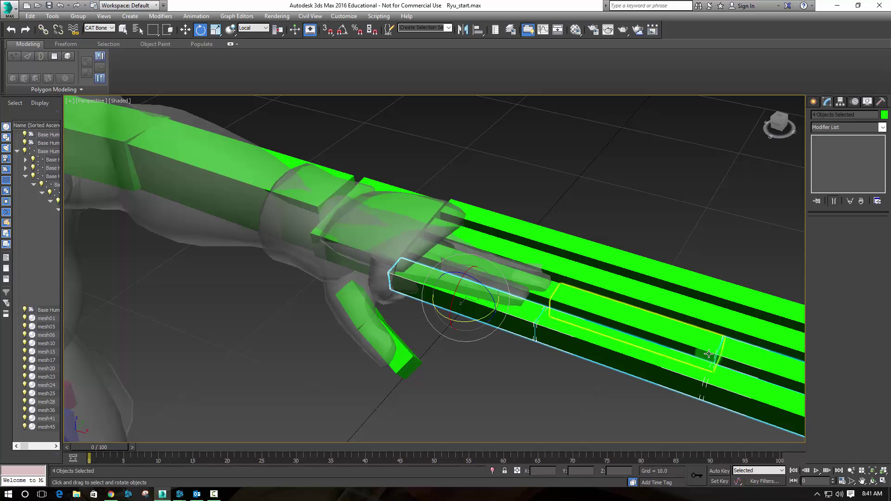
{"action": "left_click", "coordinate": [692, 337], "text": "ctrl"}
{"action": "left_click", "coordinate": [542, 297], "text": "ctrl"}
{"action": "left_click", "coordinate": [573, 276], "text": "ctrl"}
{"action": "left_click", "coordinate": [718, 320], "text": "ctrl"}
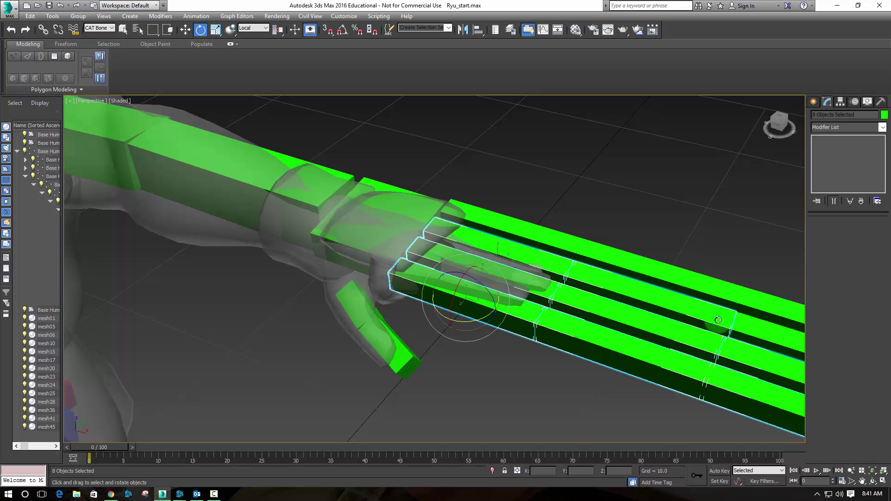
{"action": "left_click", "coordinate": [660, 275], "text": "ctrl"}
{"action": "left_click", "coordinate": [571, 251], "text": "ctrl"}
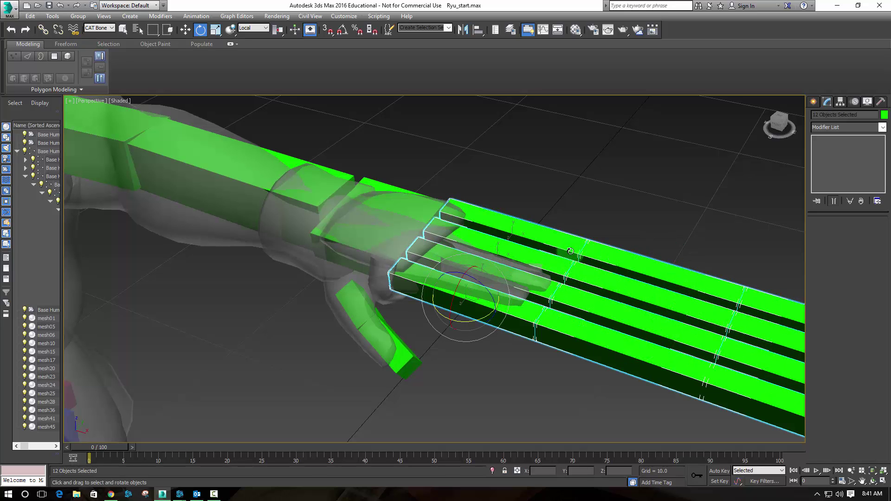
{"action": "key", "text": "r"}
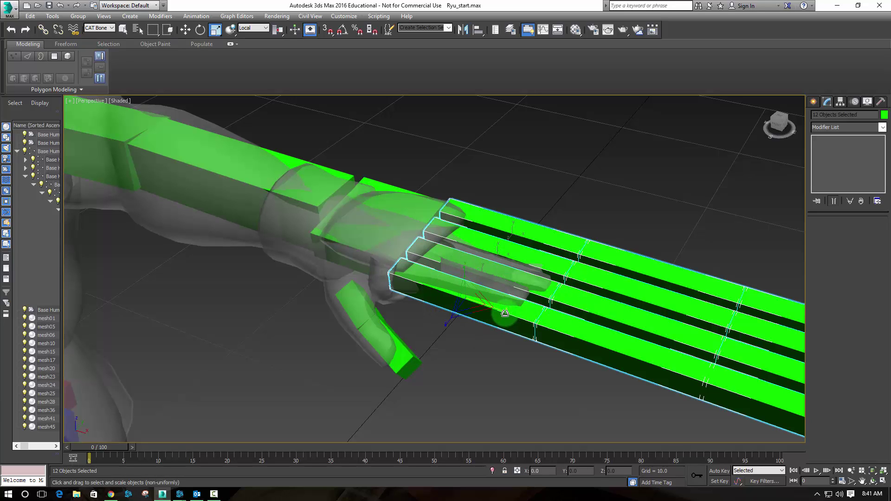
{"action": "left_click_drag", "start_coordinate": [506, 322], "coordinate": [433, 288]}
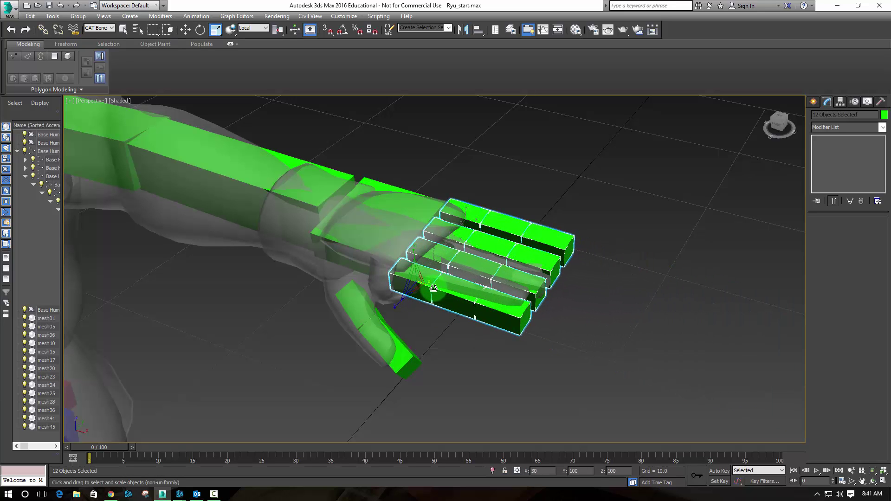
Expand the Base HumanRibcage branch in the bone selection list for mesh15's Skin modifier.
{"action": "left_click", "coordinate": [94, 141]}
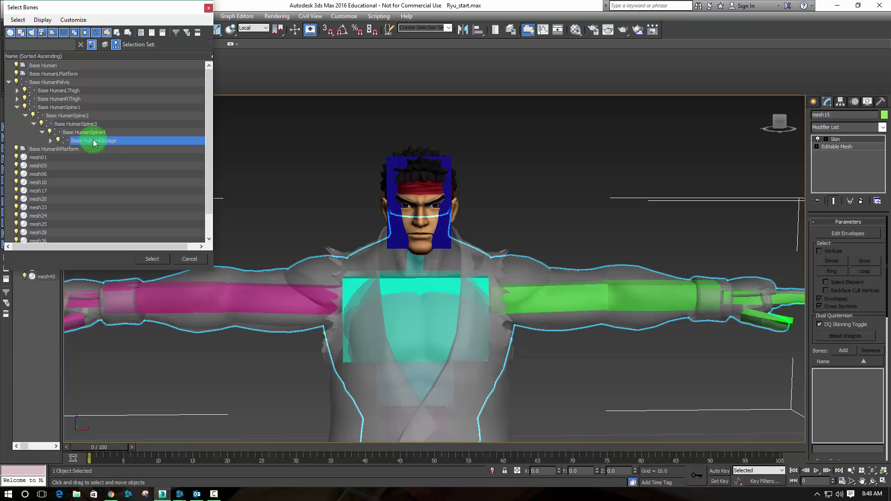
{"action": "double_click", "coordinate": [51, 140]}
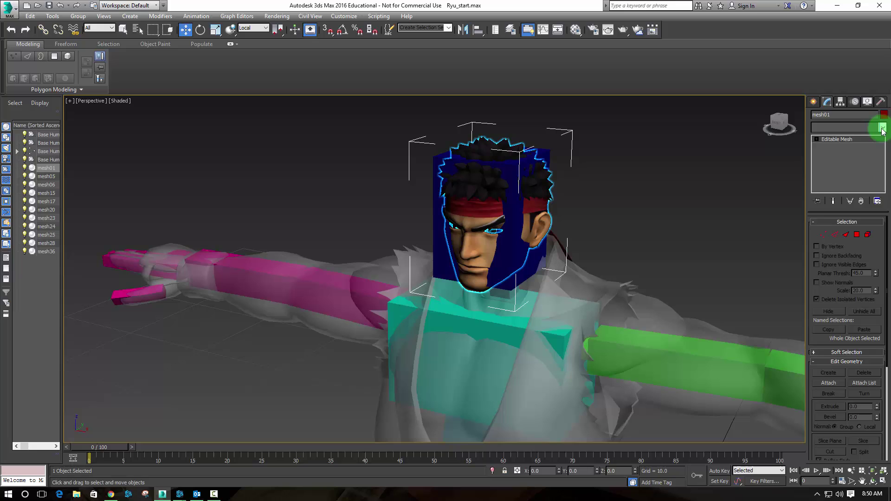
{"action": "left_click", "coordinate": [848, 128]}
{"action": "scroll", "coordinate": [857, 321], "scroll_direction": "down", "scroll_amount": 10}
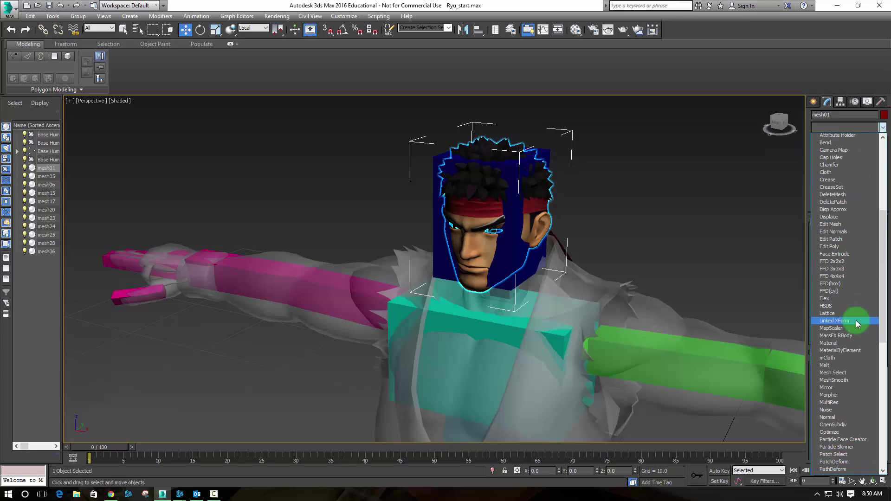
{"action": "scroll", "coordinate": [856, 321], "scroll_direction": "down", "scroll_amount": 5}
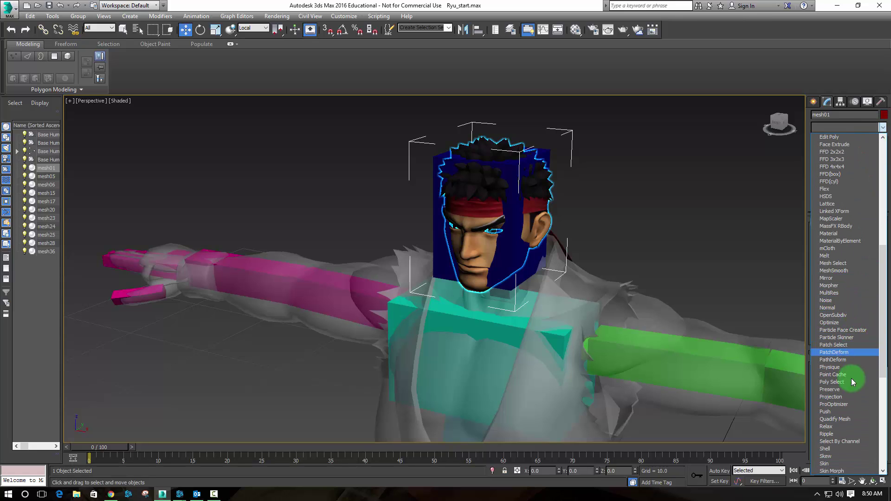
{"action": "left_click", "coordinate": [735, 221]}
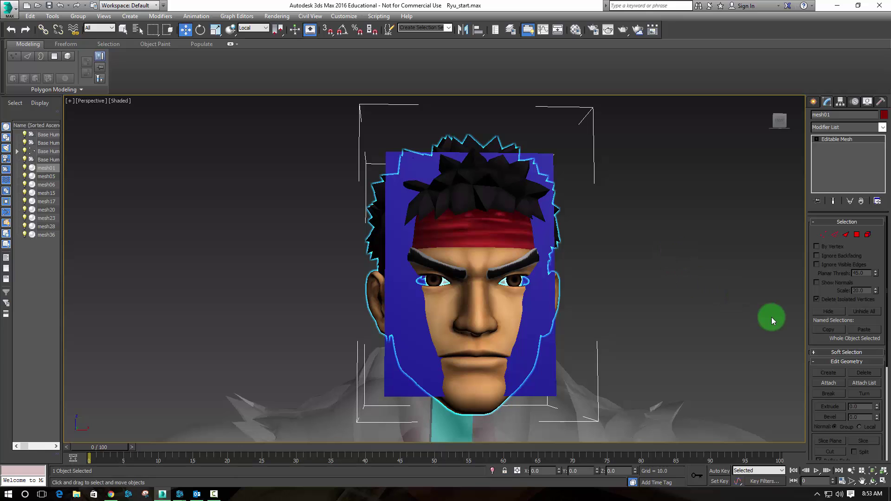
Apply a Skin modifier to the head mesh mesh01.
{"action": "middle_click_drag", "start_coordinate": [705, 234], "coordinate": [664, 249], "text": "alt"}
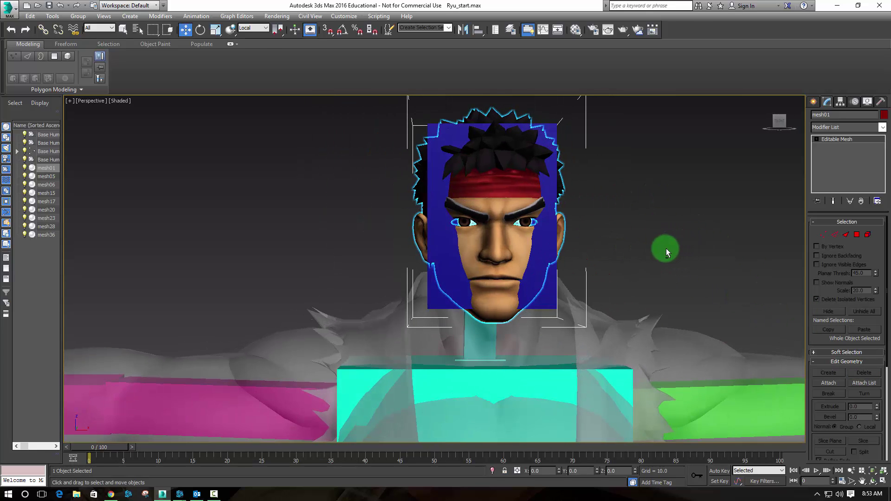
{"action": "left_click", "coordinate": [882, 127]}
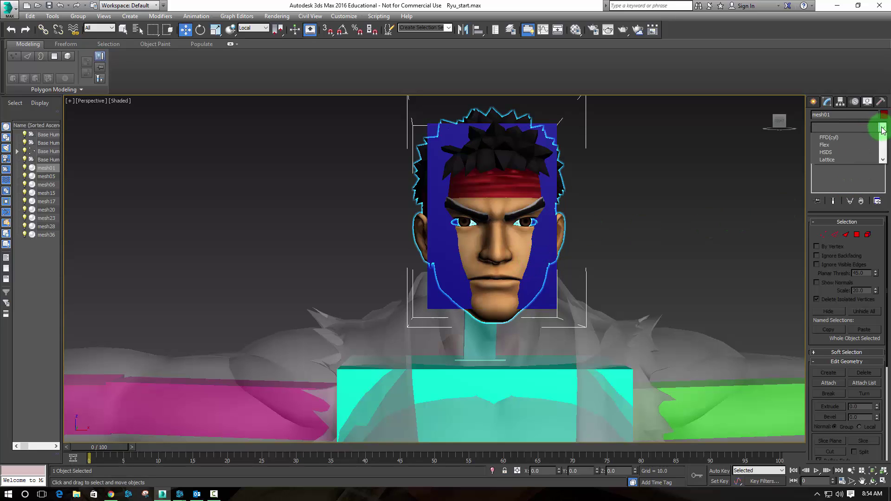
{"action": "scroll", "coordinate": [856, 254], "scroll_direction": "down", "scroll_amount": 15}
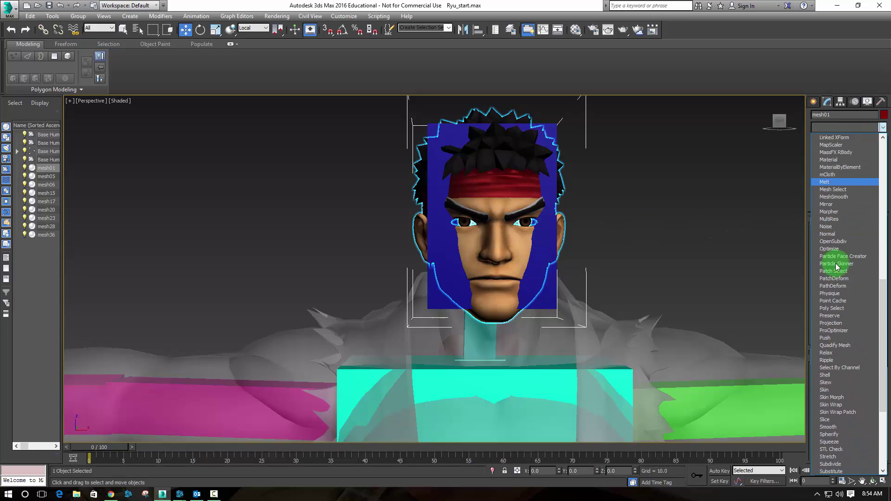
{"action": "left_click", "coordinate": [838, 374]}
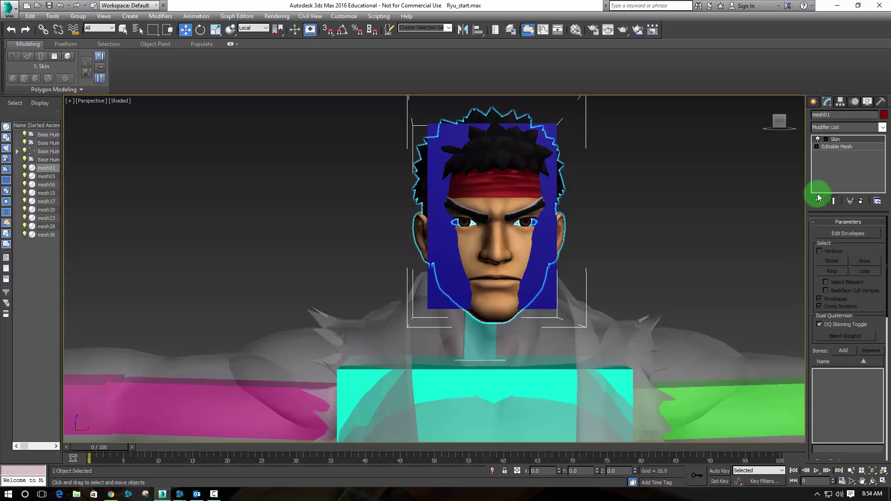
Add the Base HumanHead bone, found beneath Base HumanNeck2 in the pelvis hierarchy, to mesh01's Skin modifier.
{"action": "left_click", "coordinate": [843, 351]}
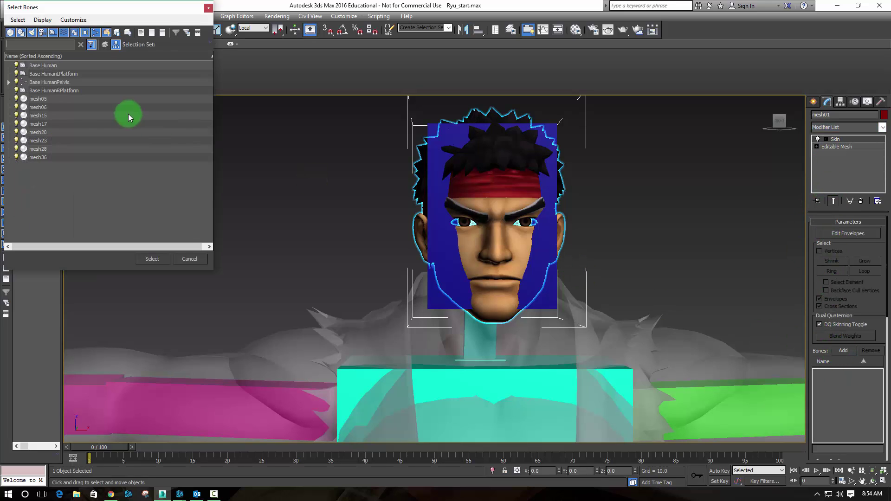
{"action": "left_click", "coordinate": [9, 82]}
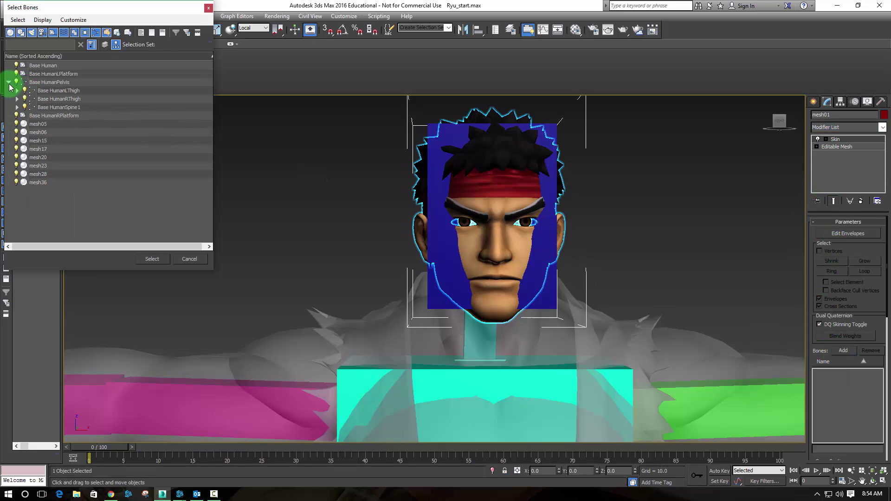
{"action": "left_click", "coordinate": [17, 107]}
{"action": "left_click", "coordinate": [35, 124]}
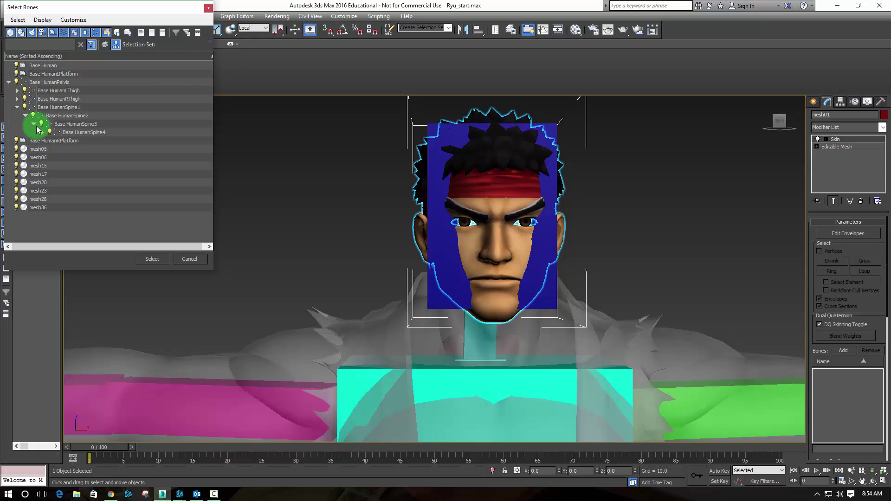
{"action": "left_click", "coordinate": [50, 140]}
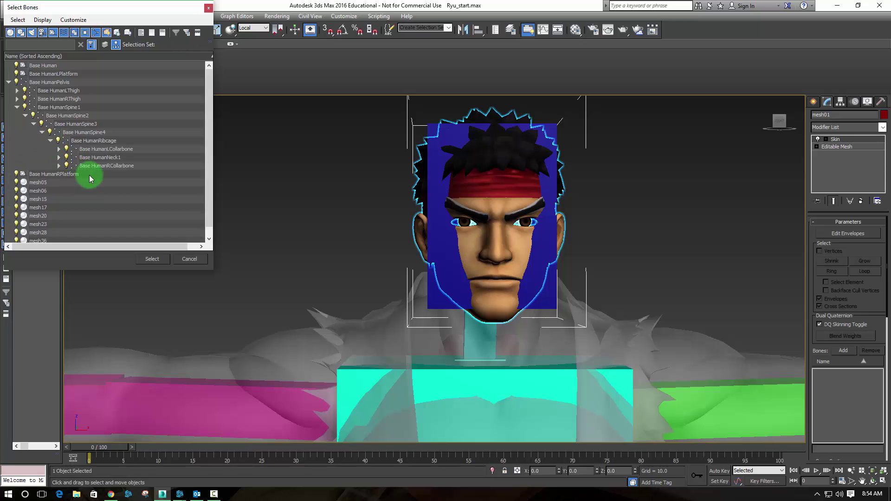
{"action": "left_click", "coordinate": [59, 157]}
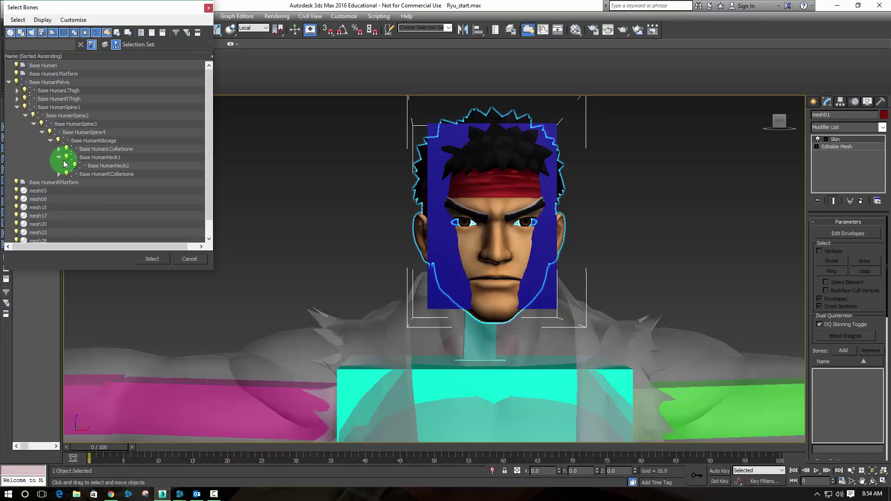
{"action": "left_click", "coordinate": [68, 166]}
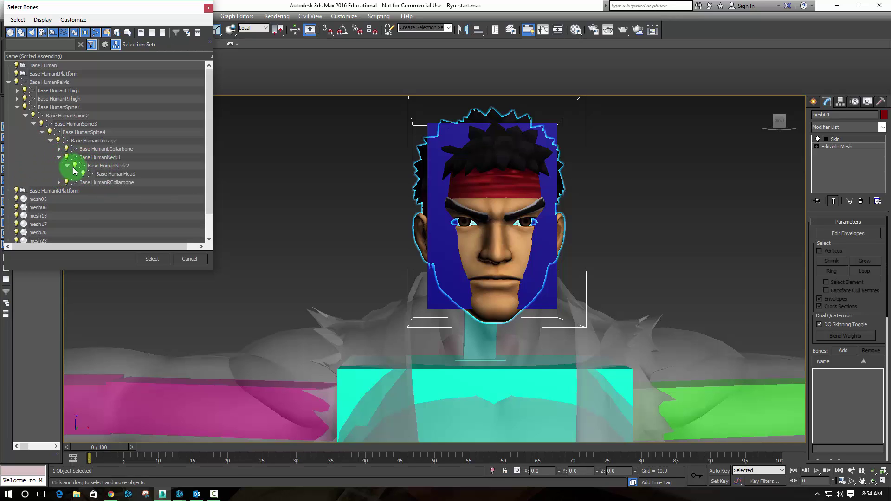
{"action": "left_click", "coordinate": [113, 175]}
{"action": "left_click", "coordinate": [154, 258]}
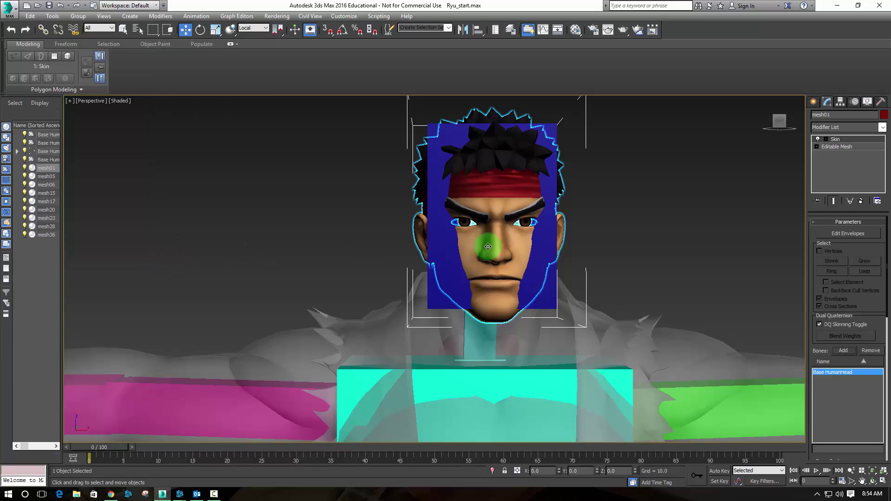
Select the Base HumanHead bone and rotate it to test how the skinned head mesh follows.
{"action": "left_click", "coordinate": [628, 231]}
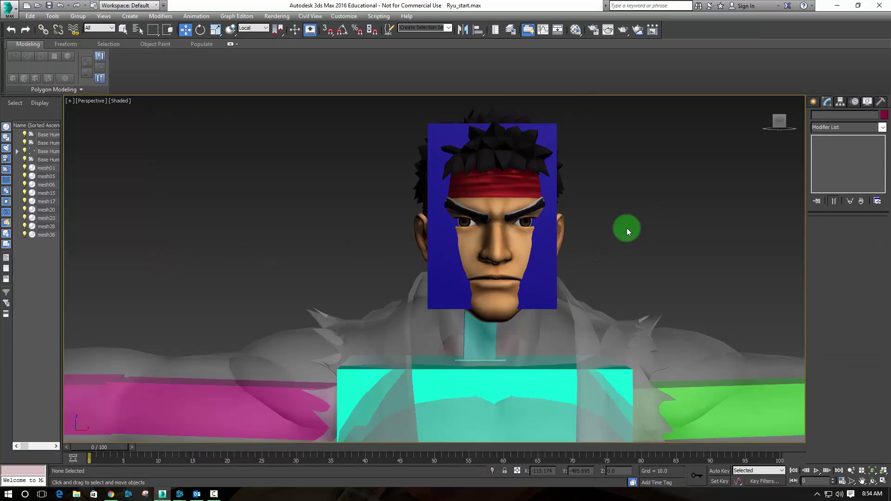
{"action": "left_click", "coordinate": [555, 264]}
{"action": "key", "text": "e"}
{"action": "left_click_drag", "start_coordinate": [515, 231], "coordinate": [532, 199]}
Select the head mesh mesh01 and remove its Skin modifier.
{"action": "scroll", "coordinate": [657, 204], "scroll_direction": "up", "scroll_amount": 5}
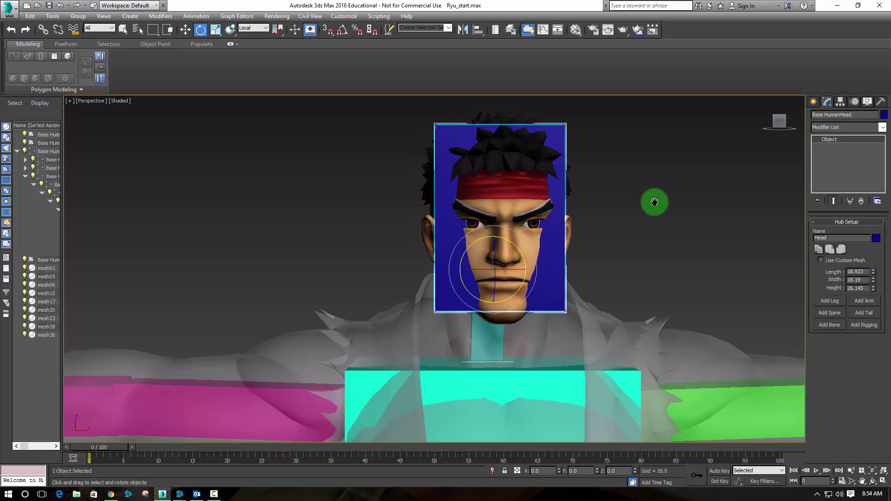
{"action": "middle_click_drag", "start_coordinate": [615, 217], "coordinate": [720, 207]}
{"action": "scroll", "coordinate": [684, 251], "scroll_direction": "up", "scroll_amount": 2}
{"action": "left_click", "coordinate": [478, 284]}
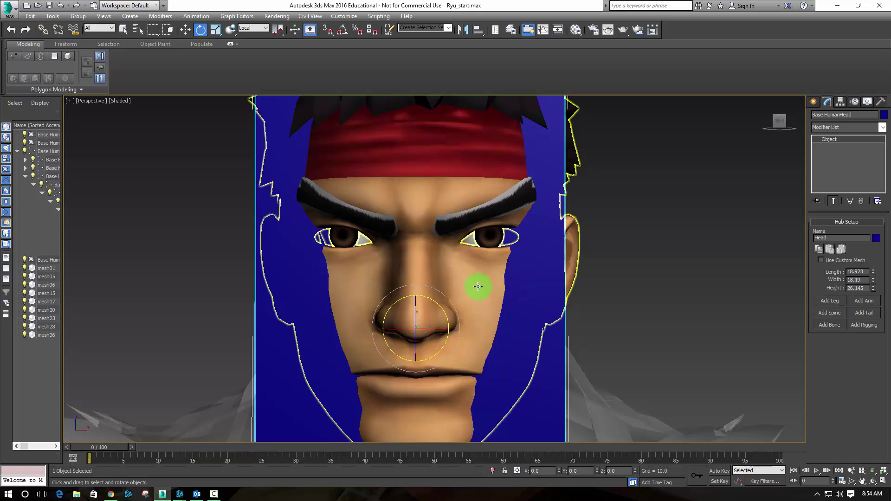
{"action": "left_click", "coordinate": [861, 202]}
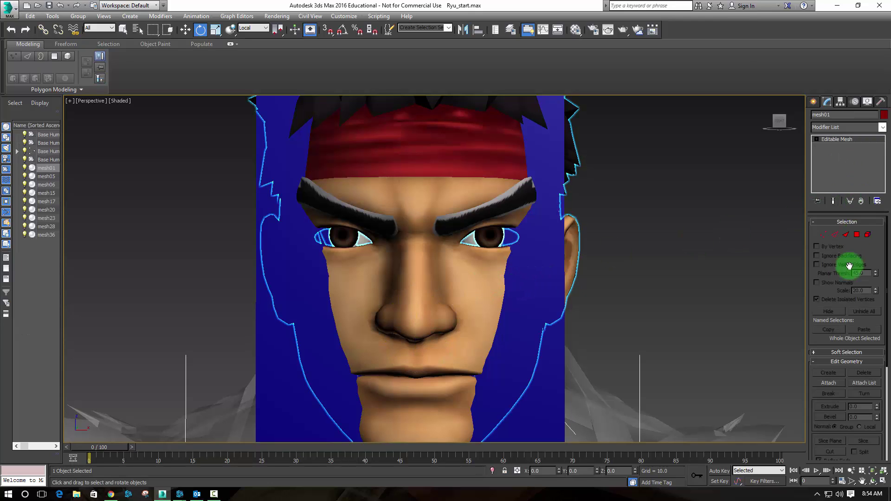
Attach the eye mesh mesh28 to the head mesh mesh01.
{"action": "left_click", "coordinate": [829, 383]}
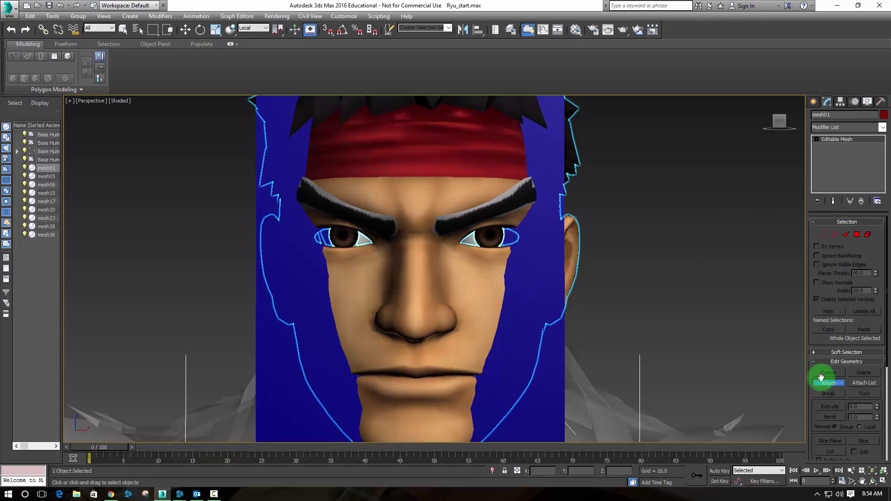
{"action": "left_click", "coordinate": [473, 240]}
{"action": "left_click", "coordinate": [473, 245]}
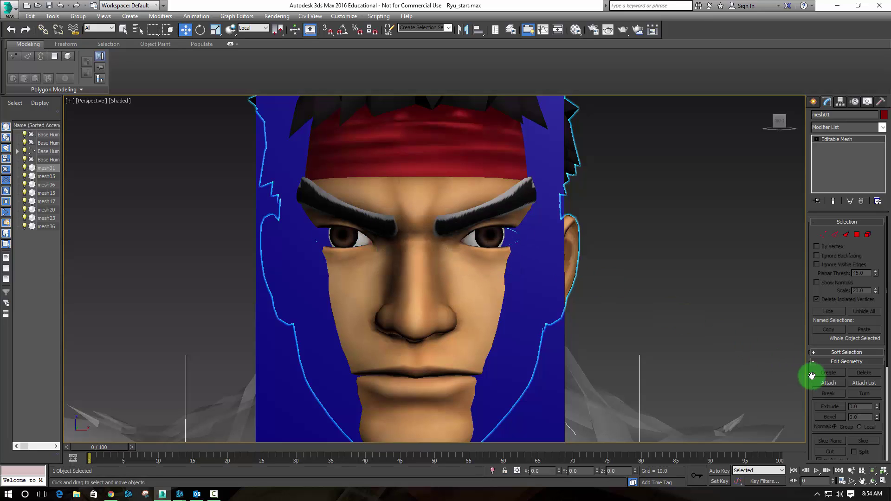
{"action": "left_click", "coordinate": [343, 244]}
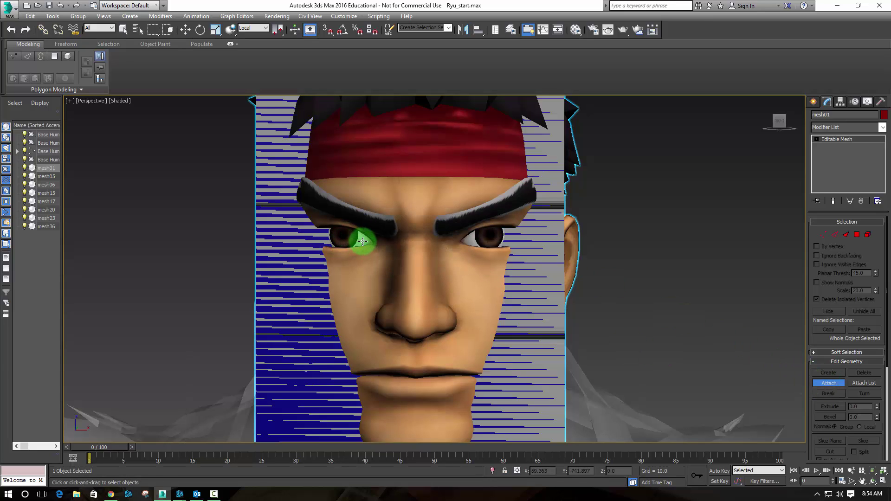
{"action": "left_click", "coordinate": [555, 273]}
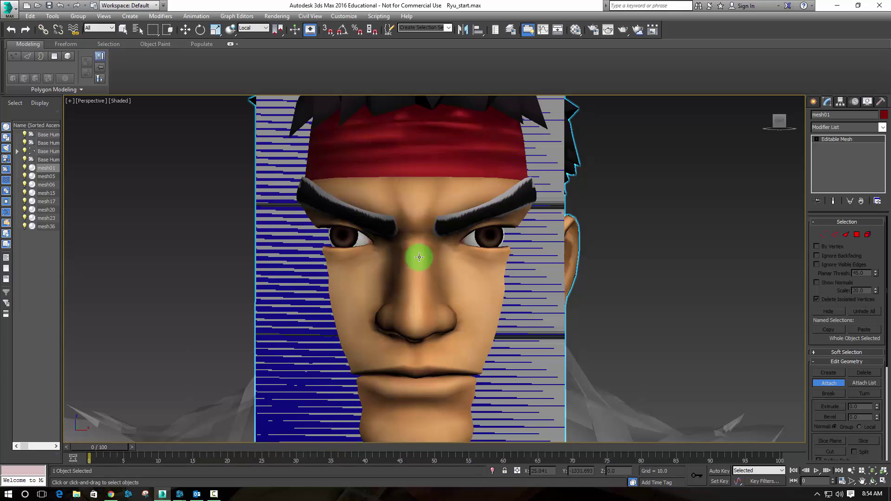
{"action": "middle_click_drag", "start_coordinate": [444, 224], "coordinate": [433, 257], "text": "alt"}
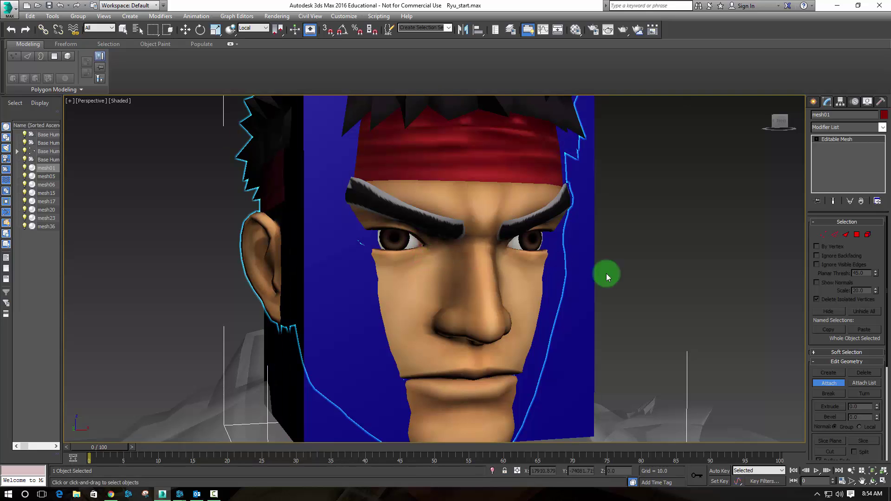
{"action": "middle_click_drag", "start_coordinate": [595, 214], "coordinate": [661, 222], "text": "alt"}
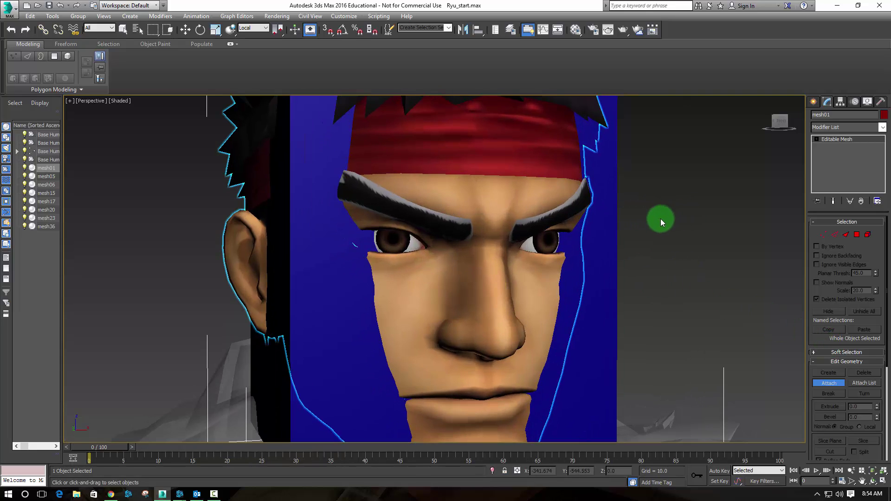
Try limiting the selection filter to Geometry for attaching parts to mesh01, and set the filter back to All.
{"action": "left_click", "coordinate": [99, 28]}
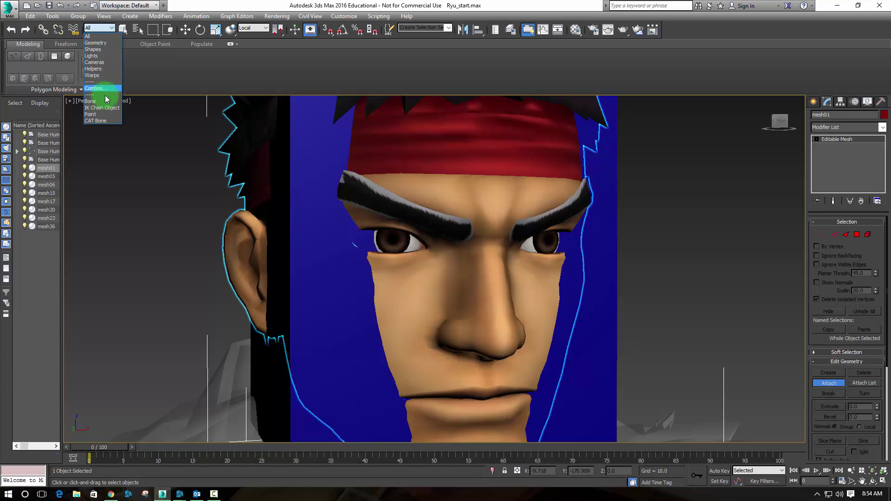
{"action": "left_click", "coordinate": [96, 43]}
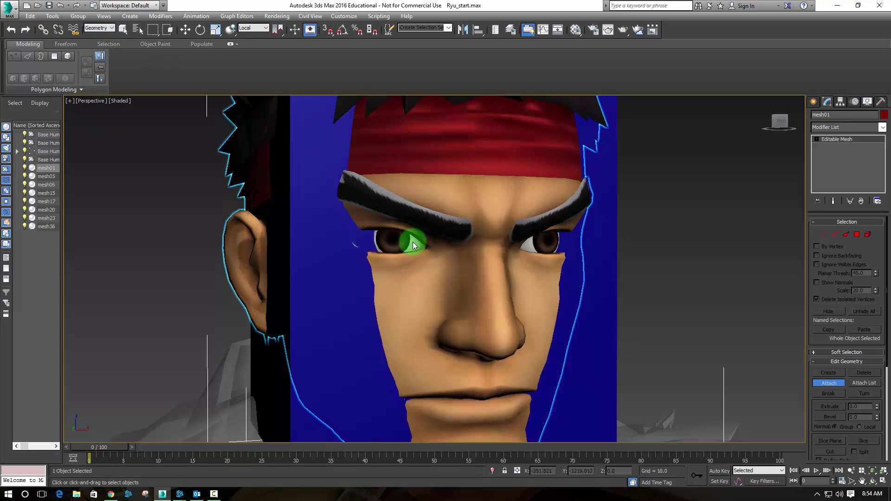
{"action": "left_click", "coordinate": [832, 384]}
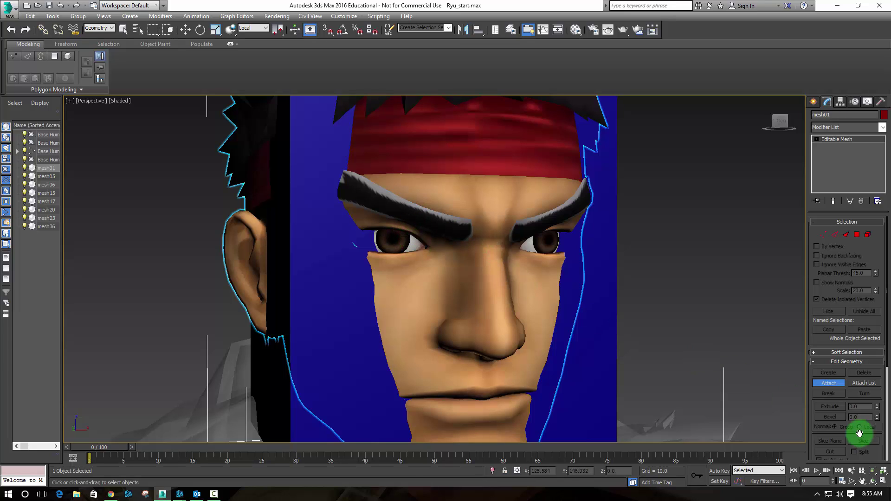
{"action": "left_click", "coordinate": [830, 385]}
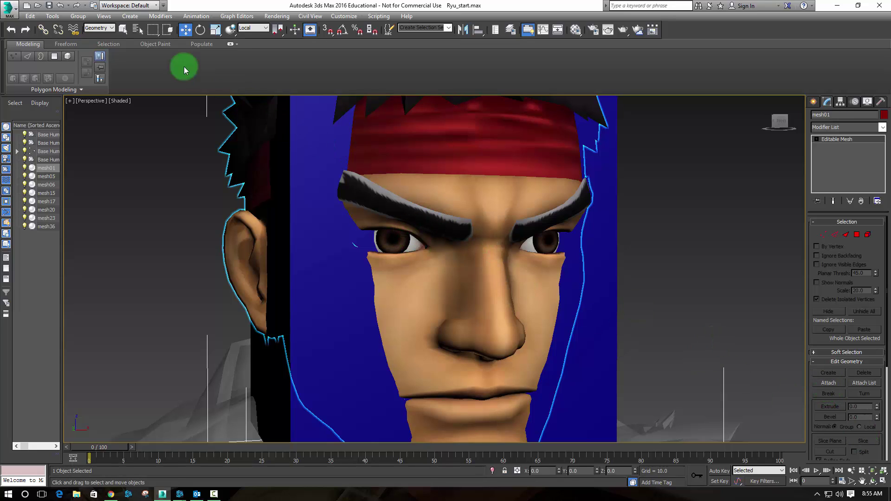
{"action": "left_click", "coordinate": [103, 29]}
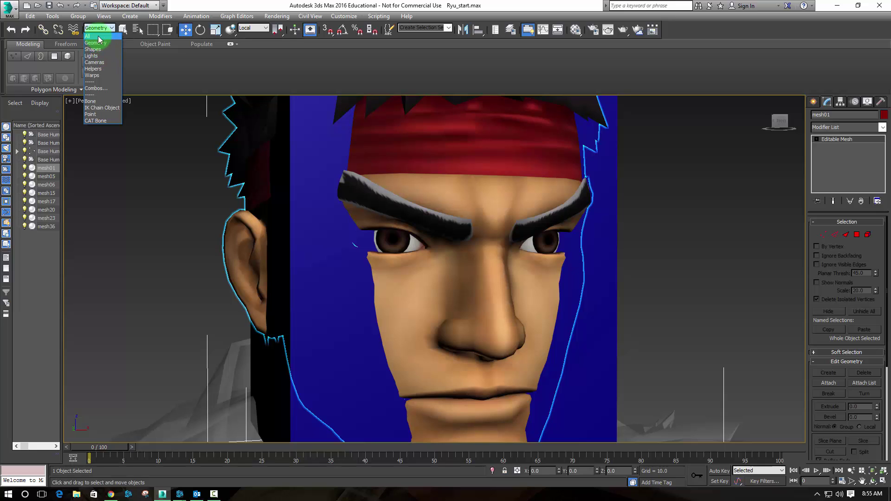
{"action": "left_click", "coordinate": [98, 37]}
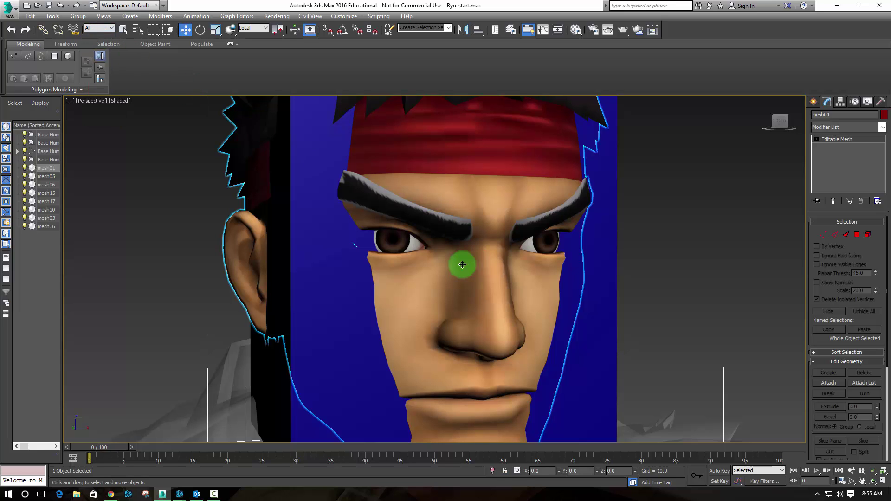
Move the head mesh mesh01 away from the rig to reveal parts still separate from it, and undo the move.
{"action": "scroll", "coordinate": [475, 270], "scroll_direction": "down", "scroll_amount": 5}
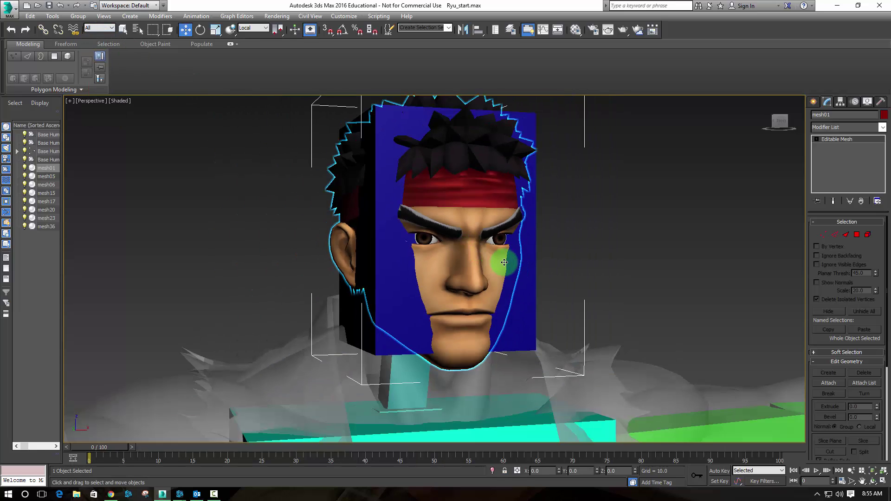
{"action": "scroll", "coordinate": [469, 265], "scroll_direction": "down", "scroll_amount": 8}
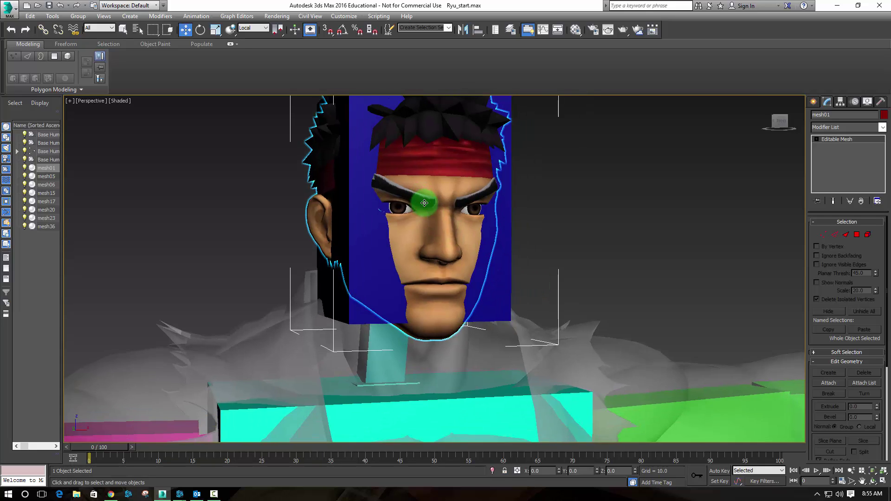
{"action": "left_click_drag", "start_coordinate": [475, 401], "coordinate": [566, 370]}
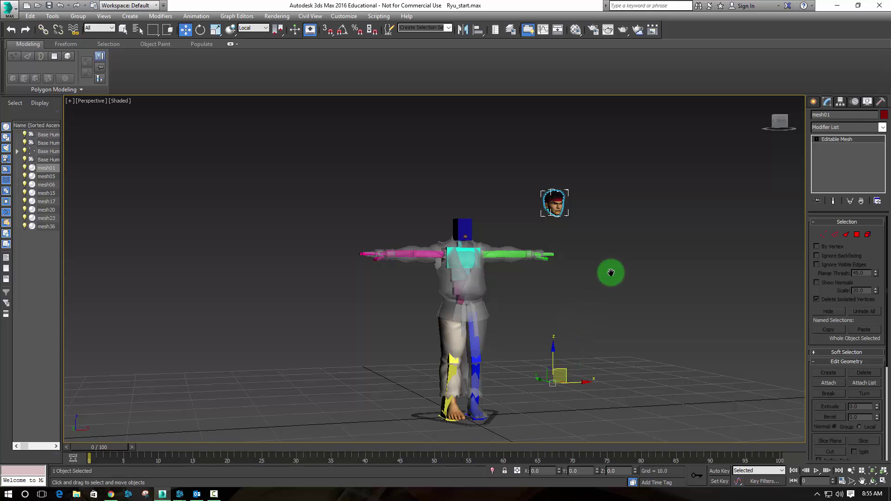
{"action": "middle_click_drag", "start_coordinate": [611, 273], "coordinate": [590, 300]}
{"action": "scroll", "coordinate": [589, 300], "scroll_direction": "up", "scroll_amount": 6}
{"action": "middle_click_drag", "start_coordinate": [524, 242], "coordinate": [533, 327]}
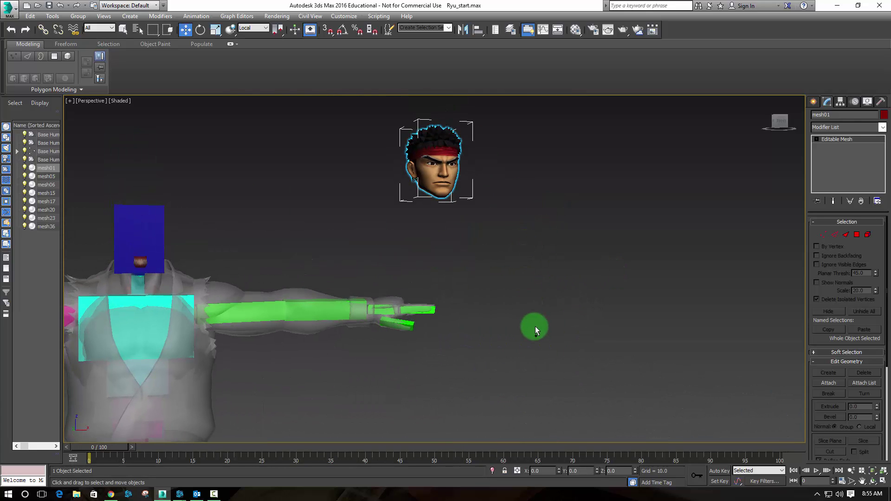
{"action": "key", "text": "ctrl+z"}
Show the perspective view in wireframe and delete the mouth-interior mesh mesh36 inside the head.
{"action": "middle_click_drag", "start_coordinate": [516, 294], "coordinate": [606, 249]}
{"action": "scroll", "coordinate": [539, 239], "scroll_direction": "up", "scroll_amount": 4}
{"action": "middle_click_drag", "start_coordinate": [430, 201], "coordinate": [688, 203]}
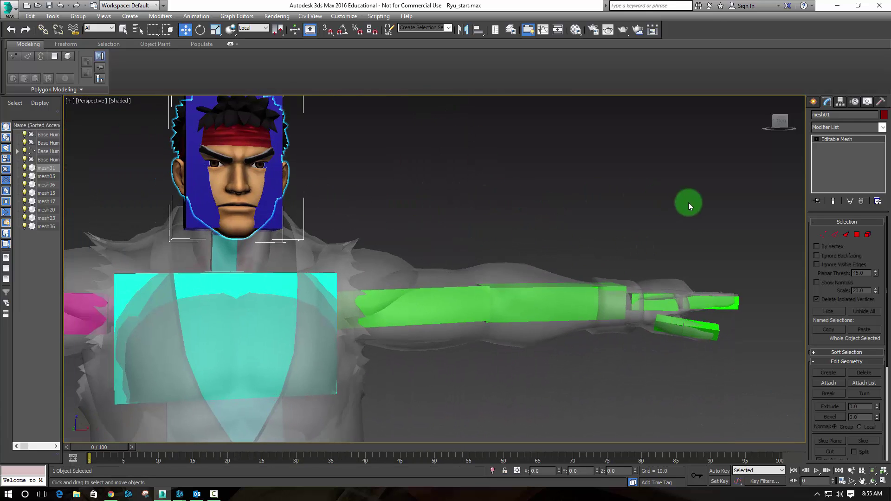
{"action": "middle_click_drag", "start_coordinate": [483, 179], "coordinate": [629, 156]}
{"action": "middle_click_drag", "start_coordinate": [517, 285], "coordinate": [547, 322]}
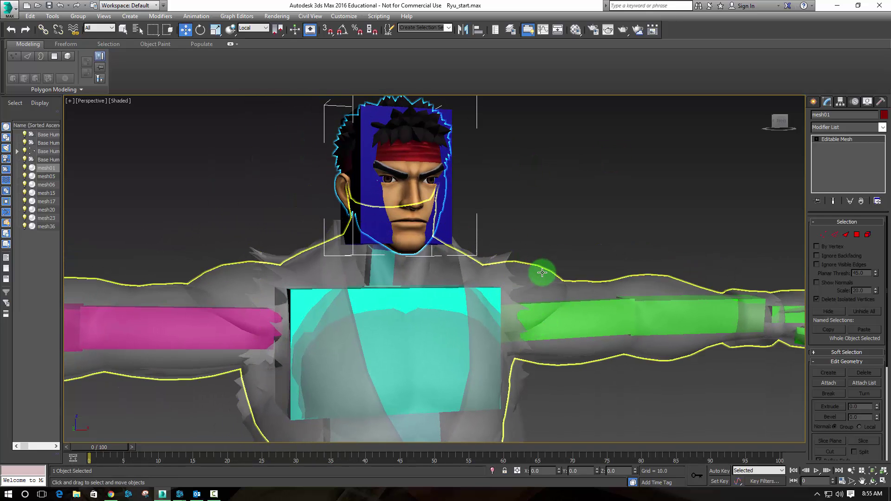
{"action": "scroll", "coordinate": [538, 269], "scroll_direction": "up", "scroll_amount": 2}
{"action": "scroll", "coordinate": [534, 263], "scroll_direction": "down", "scroll_amount": 2}
{"action": "middle_click_drag", "start_coordinate": [504, 265], "coordinate": [603, 291]}
{"action": "scroll", "coordinate": [603, 275], "scroll_direction": "up", "scroll_amount": 4}
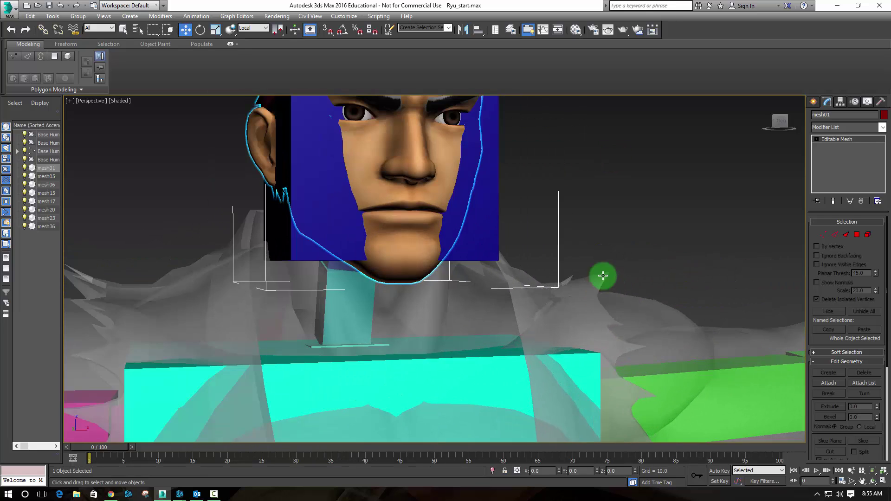
{"action": "scroll", "coordinate": [484, 245], "scroll_direction": "up", "scroll_amount": 1}
{"action": "middle_click_drag", "start_coordinate": [483, 244], "coordinate": [601, 344]}
{"action": "scroll", "coordinate": [554, 336], "scroll_direction": "up", "scroll_amount": 3}
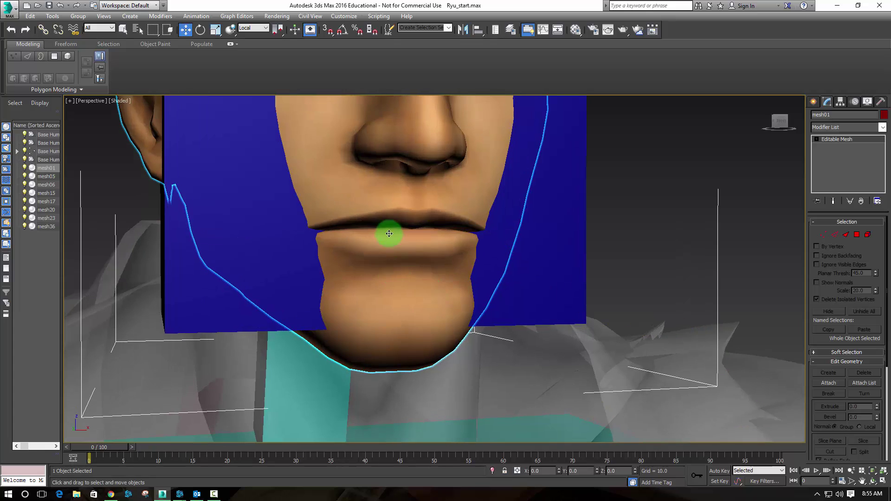
{"action": "middle_click_drag", "start_coordinate": [390, 233], "coordinate": [232, 104], "text": "alt"}
{"action": "left_click", "coordinate": [68, 56]}
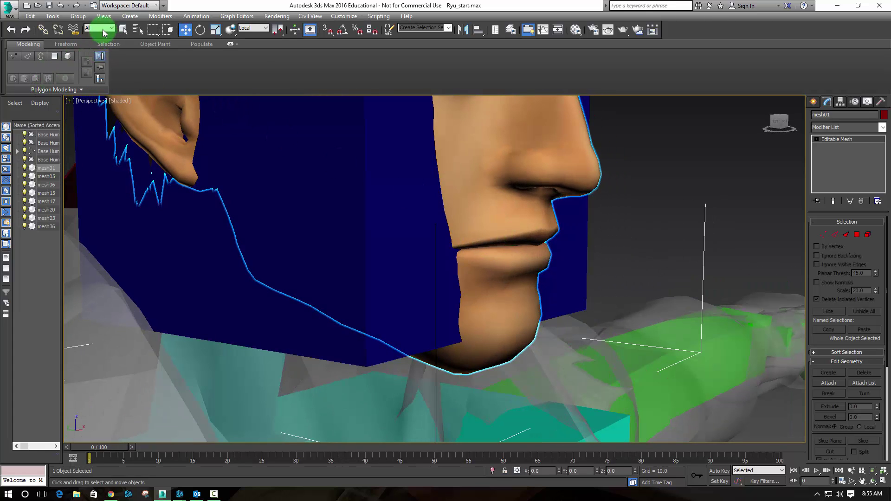
{"action": "left_click", "coordinate": [119, 104]}
{"action": "left_click", "coordinate": [150, 178]}
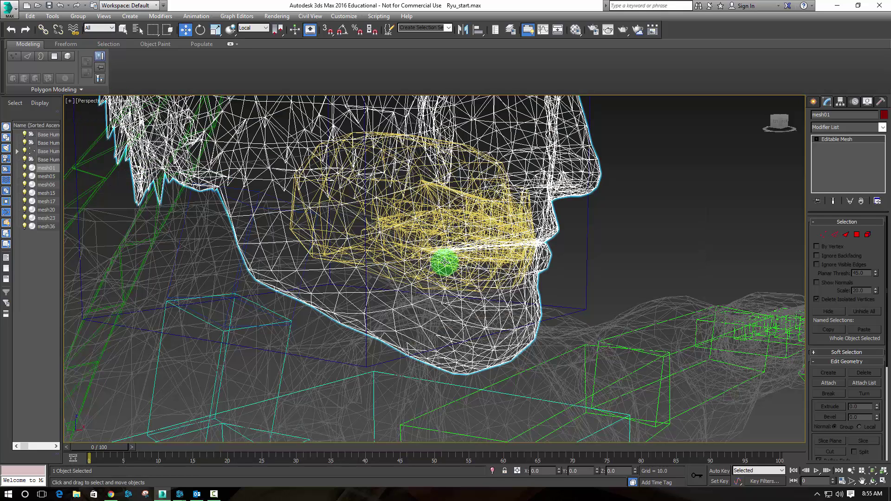
{"action": "left_click", "coordinate": [498, 243]}
{"action": "key", "text": "Delete"}
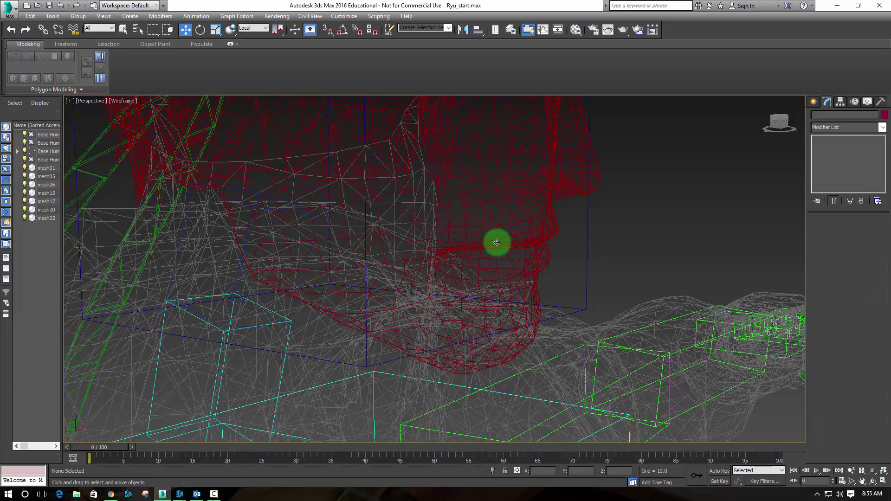
Select the head mesh mesh01 and return the perspective view to shaded display.
{"action": "left_click", "coordinate": [124, 97]}
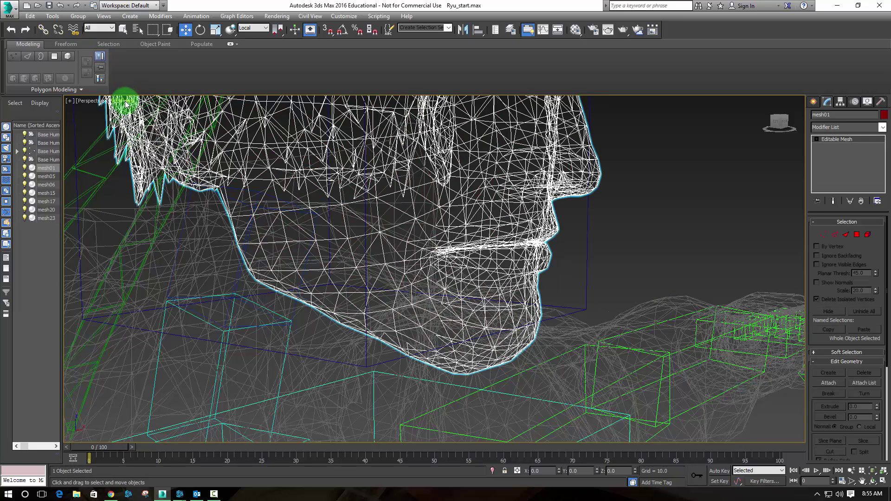
{"action": "left_click", "coordinate": [123, 101]}
{"action": "left_click", "coordinate": [146, 122]}
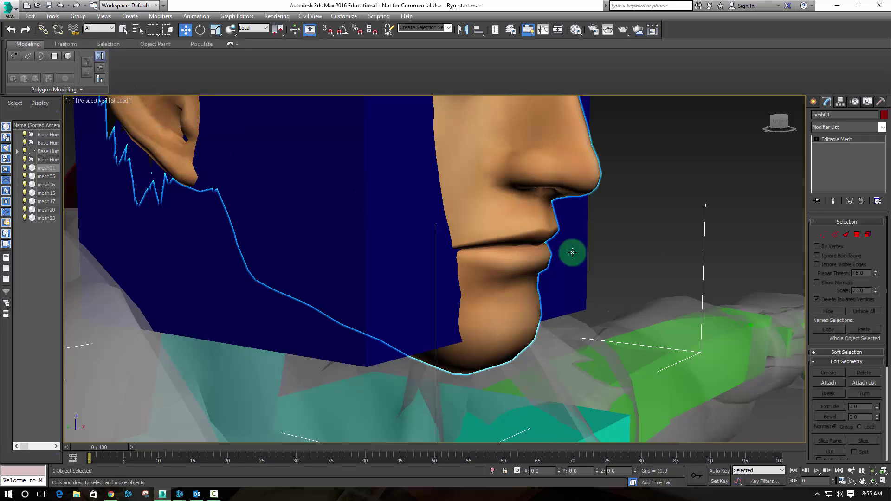
Apply a new Skin modifier to the head mesh mesh01.
{"action": "mouse_move", "coordinate": [659, 255]}
{"action": "middle_mouse_down", "text": "alt"}
{"action": "mouse_move", "coordinate": [570, 254]}
{"action": "mouse_move", "coordinate": [646, 265]}
{"action": "mouse_move", "coordinate": [552, 260]}
{"action": "middle_mouse_up", "text": "alt"}
{"action": "scroll", "coordinate": [569, 254], "scroll_direction": "down", "scroll_amount": 10}
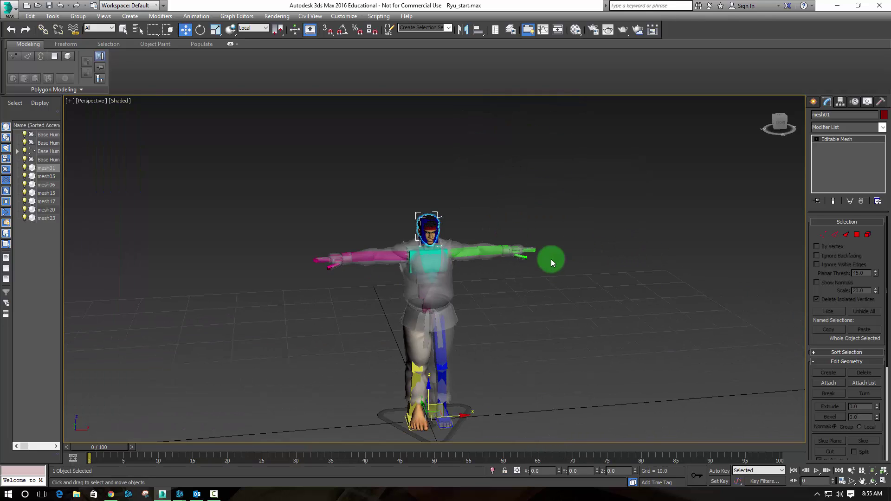
{"action": "scroll", "coordinate": [551, 260], "scroll_direction": "up", "scroll_amount": 5}
{"action": "middle_click_drag", "start_coordinate": [445, 216], "coordinate": [680, 292]}
{"action": "scroll", "coordinate": [645, 288], "scroll_direction": "up", "scroll_amount": 2}
{"action": "middle_click_drag", "start_coordinate": [615, 259], "coordinate": [717, 288]}
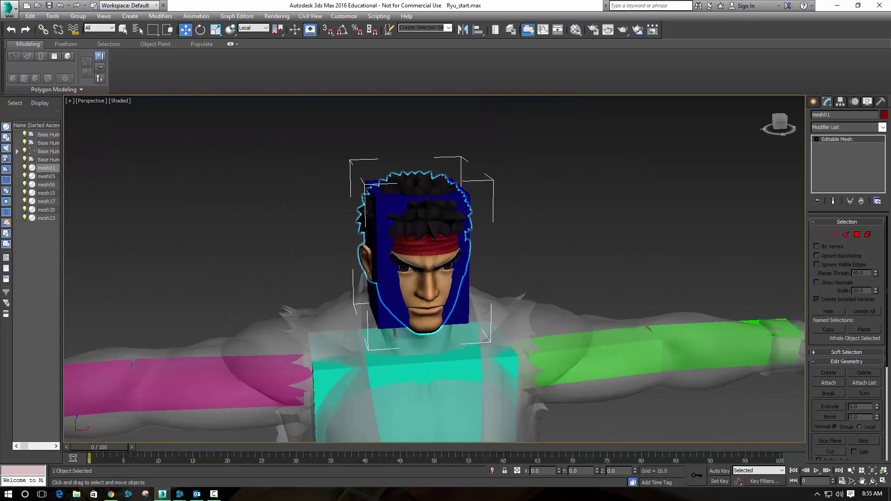
{"action": "scroll", "coordinate": [860, 278], "scroll_direction": "down", "scroll_amount": 12}
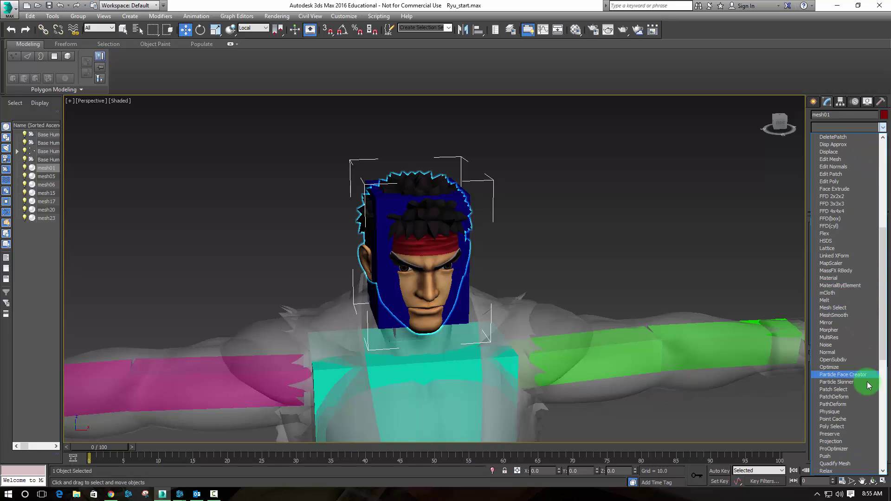
{"action": "left_click", "coordinate": [839, 353]}
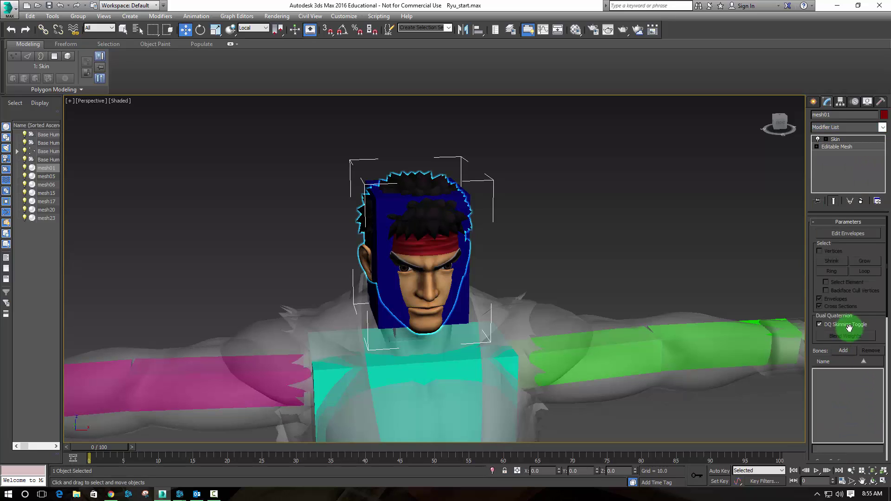
Add the Base HumanHead bone to the head mesh's Skin modifier.
{"action": "left_click", "coordinate": [843, 351]}
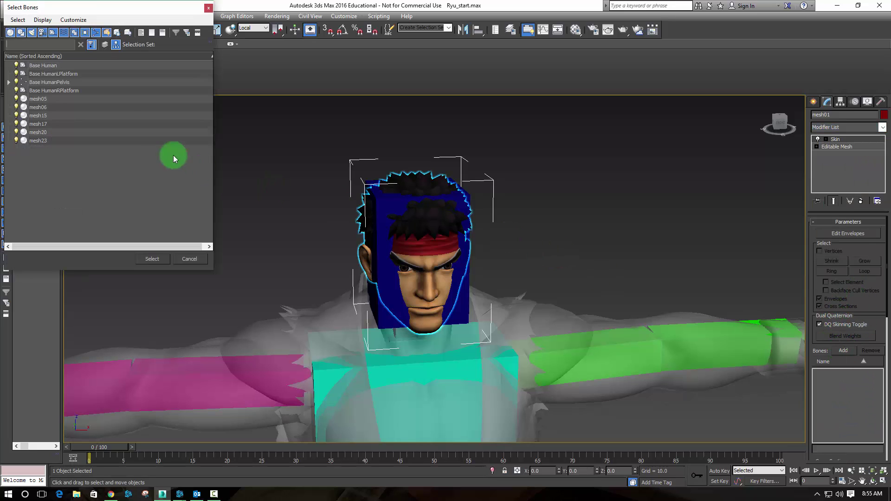
{"action": "left_click", "coordinate": [9, 83]}
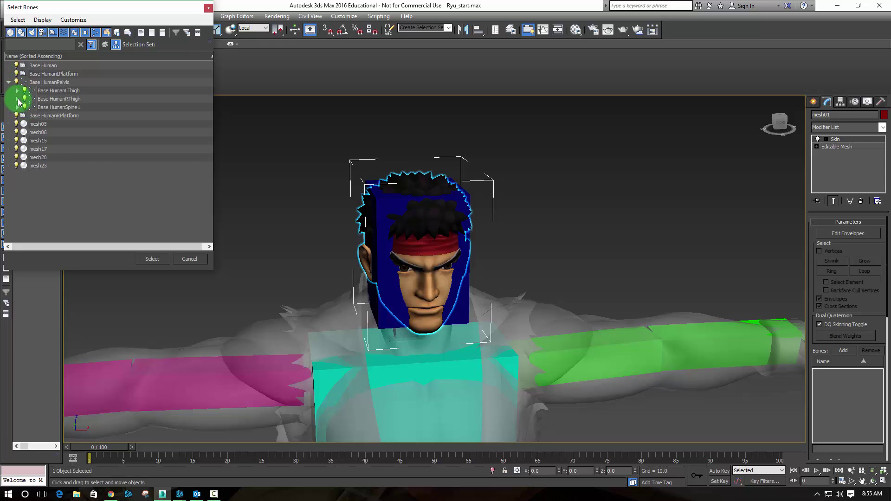
{"action": "left_click", "coordinate": [17, 107]}
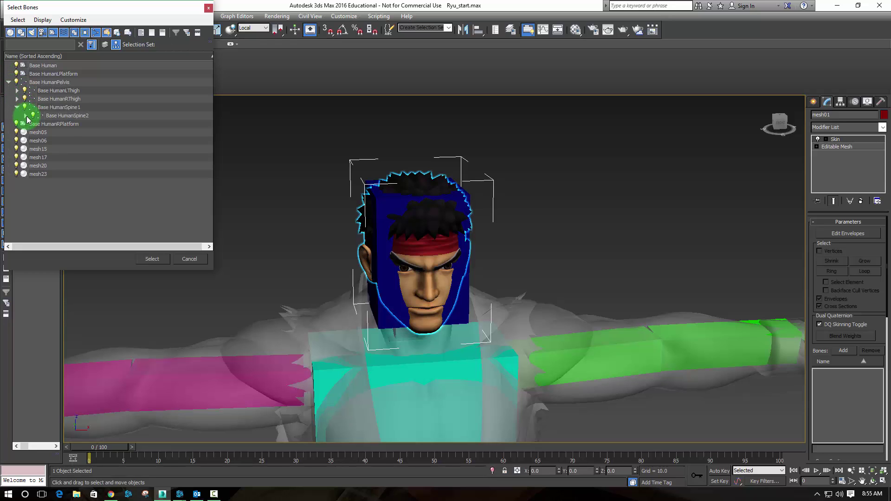
{"action": "left_click", "coordinate": [33, 125]}
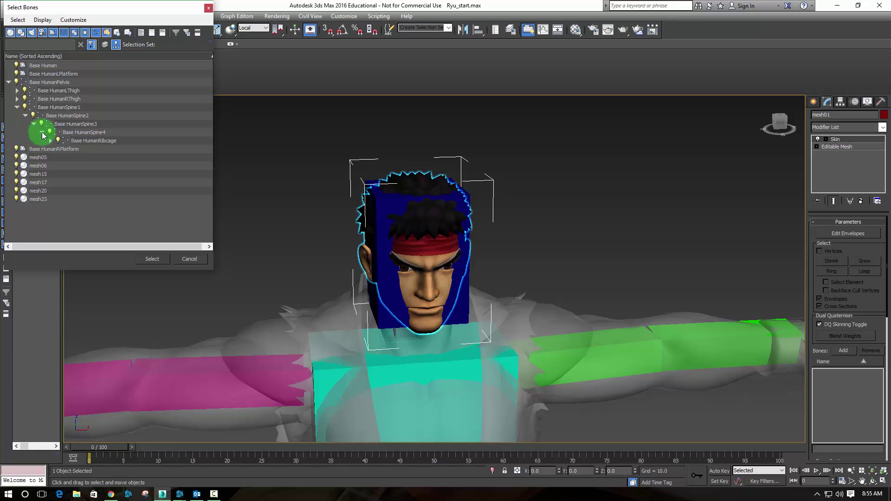
{"action": "left_click", "coordinate": [50, 141]}
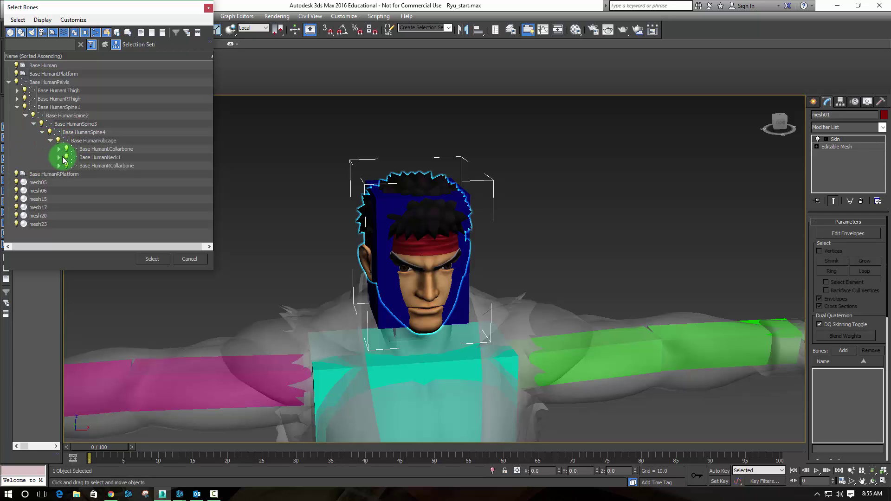
{"action": "left_click", "coordinate": [60, 158]}
{"action": "left_click", "coordinate": [67, 166]}
{"action": "left_click", "coordinate": [110, 174]}
{"action": "left_click", "coordinate": [191, 247]}
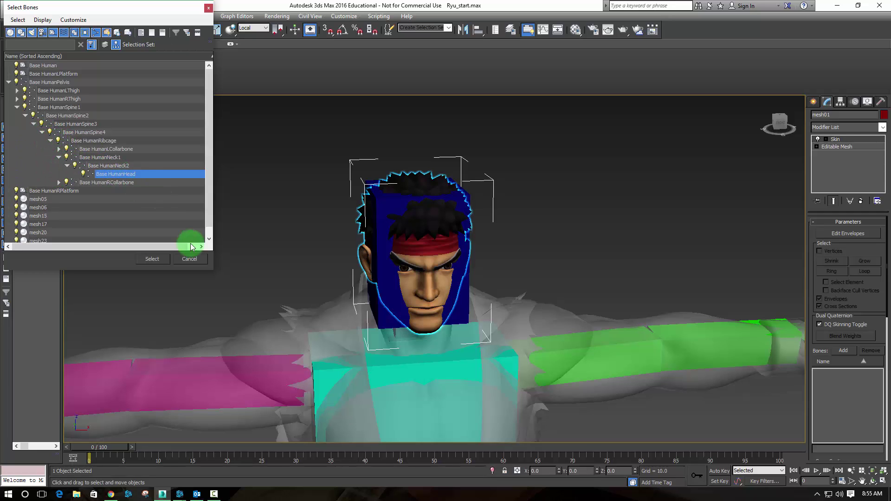
{"action": "left_click", "coordinate": [158, 260]}
Rotate the head bone to test how the head mesh follows it, and undo the rotation.
{"action": "middle_click_drag", "start_coordinate": [587, 257], "coordinate": [613, 250], "text": "alt"}
{"action": "key", "text": "e"}
{"action": "left_click", "coordinate": [613, 250]}
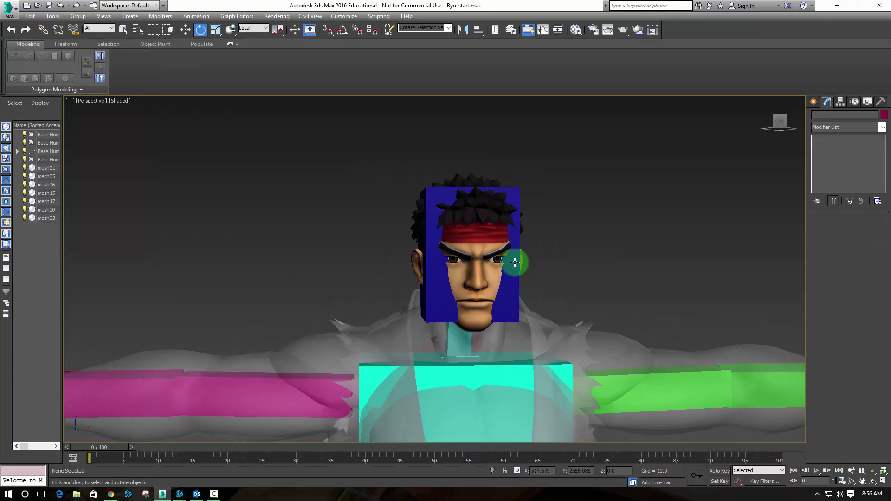
{"action": "left_click", "coordinate": [509, 284]}
{"action": "left_click_drag", "start_coordinate": [487, 262], "coordinate": [794, 418]}
{"action": "key", "text": "ctrl+z"}
Move the left foot's IK platform to test the leg deformation, and undo the move.
{"action": "middle_click_drag", "start_coordinate": [574, 275], "coordinate": [419, 65], "text": "alt"}
{"action": "scroll", "coordinate": [563, 324], "scroll_direction": "down", "scroll_amount": 3}
{"action": "scroll", "coordinate": [509, 239], "scroll_direction": "down", "scroll_amount": 4}
{"action": "middle_click_drag", "start_coordinate": [499, 203], "coordinate": [512, 196]}
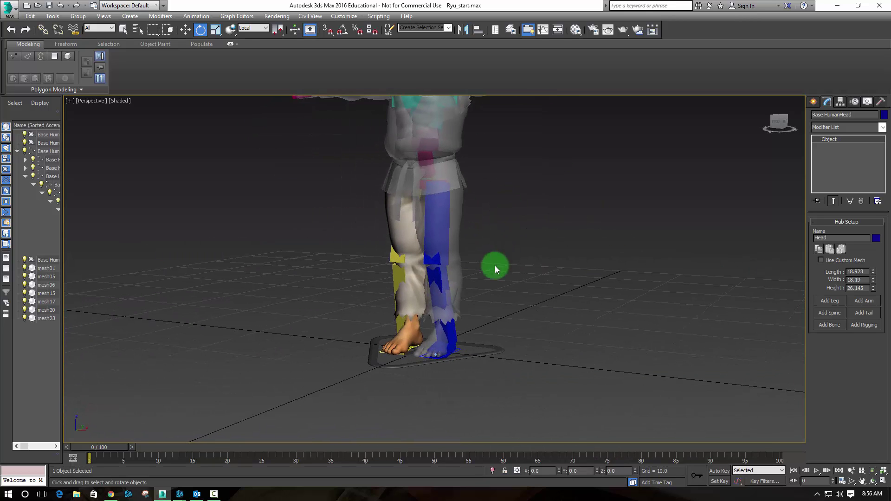
{"action": "left_click", "coordinate": [460, 348]}
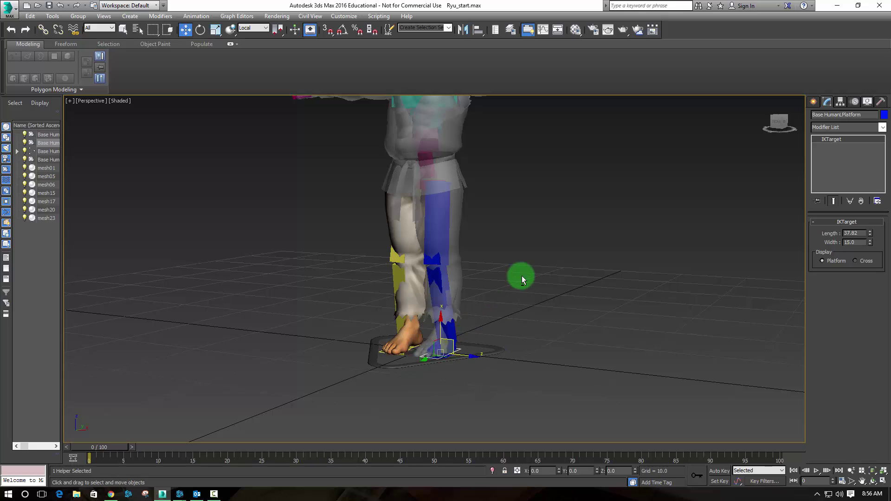
{"action": "middle_click_drag", "start_coordinate": [521, 274], "coordinate": [462, 269], "text": "alt"}
{"action": "key", "text": "w"}
{"action": "left_click_drag", "start_coordinate": [426, 337], "coordinate": [291, 231]}
{"action": "key", "text": "ctrl+z"}
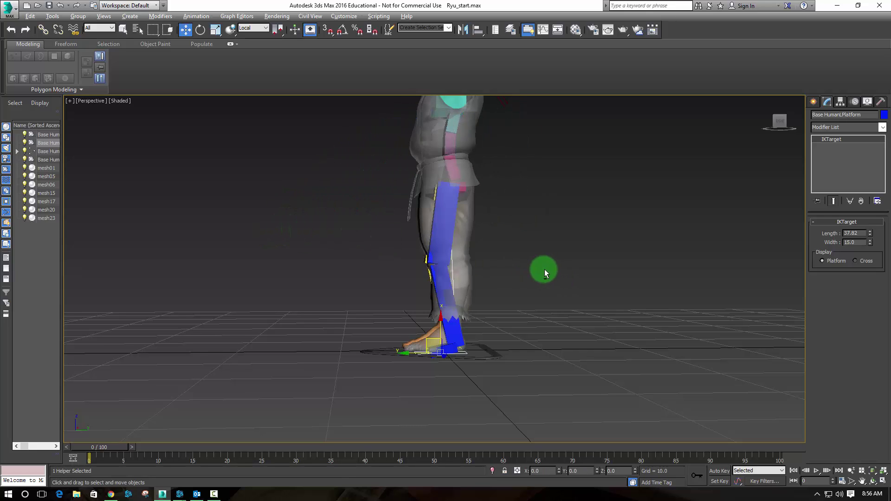
{"action": "middle_click_drag", "start_coordinate": [544, 269], "coordinate": [569, 217], "text": "alt"}
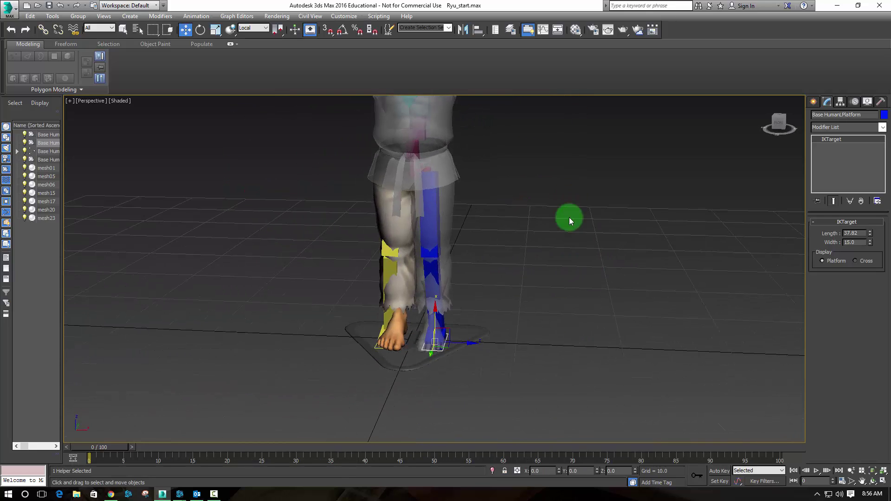
Select the Base Human CAT parent and add a CATMotion layer to the rig.
{"action": "left_click", "coordinate": [478, 340]}
{"action": "scroll", "coordinate": [523, 324], "scroll_direction": "down", "scroll_amount": 5}
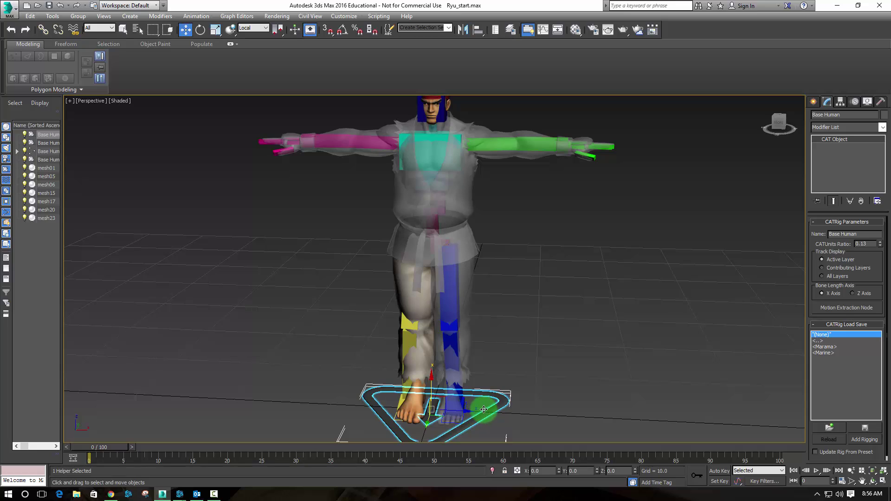
{"action": "left_click", "coordinate": [855, 101]}
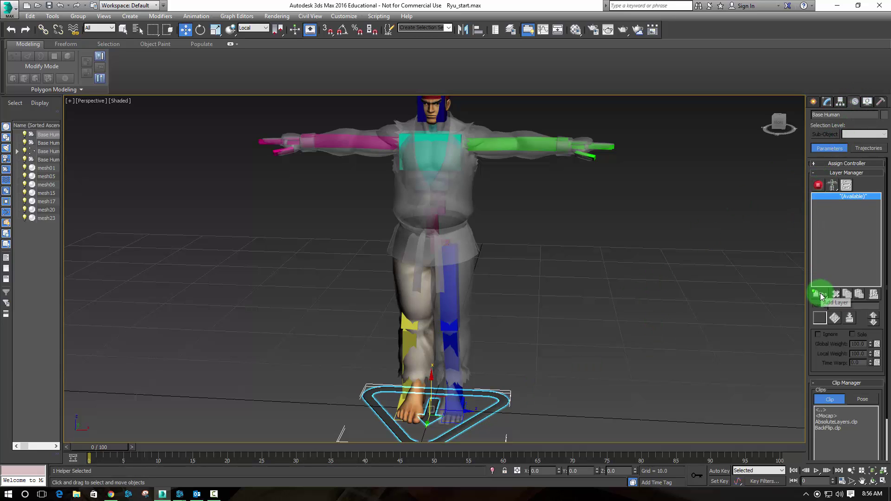
{"action": "left_click", "coordinate": [819, 339]}
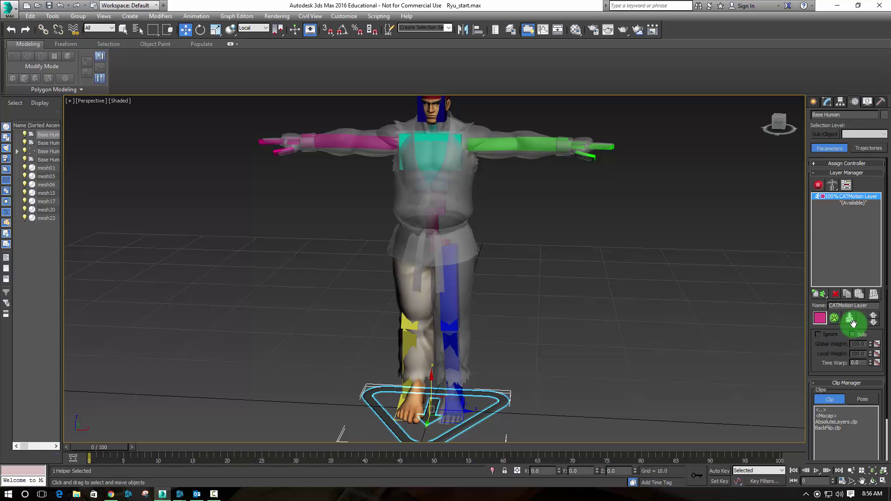
Load the GameCharRun preset into the CATMotion layer and switch the rig from setup to animation mode.
{"action": "left_click", "coordinate": [835, 319]}
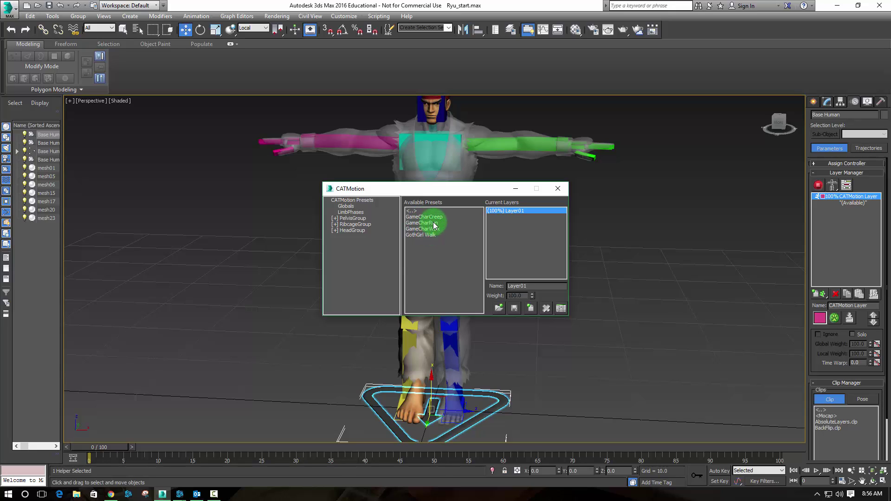
{"action": "double_click", "coordinate": [435, 224]}
{"action": "left_click", "coordinate": [492, 251]}
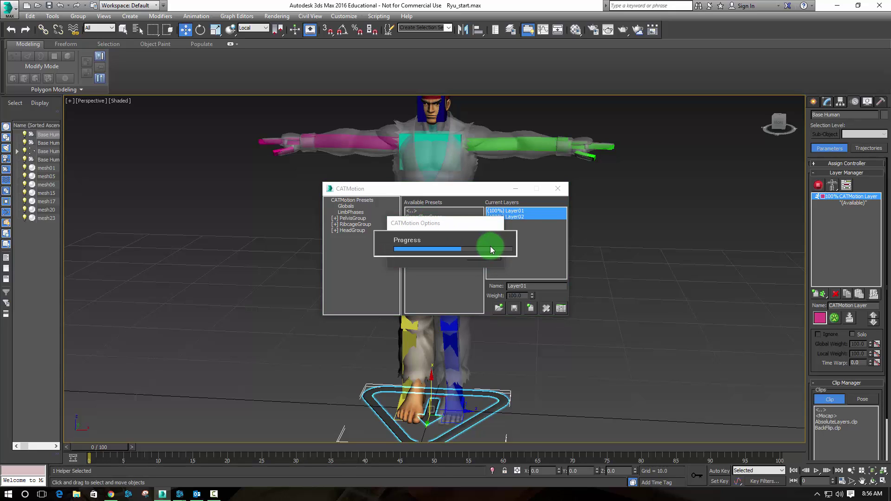
{"action": "left_click", "coordinate": [558, 188]}
{"action": "left_click", "coordinate": [819, 187]}
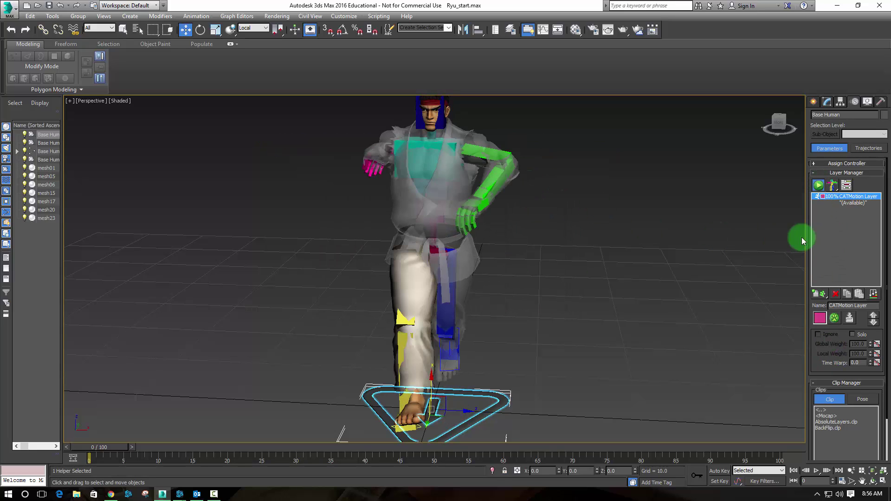
Scrub the run animation to frame 34 and examine the character's deformation from the side and front.
{"action": "middle_click_drag", "start_coordinate": [611, 234], "coordinate": [656, 308], "text": "alt"}
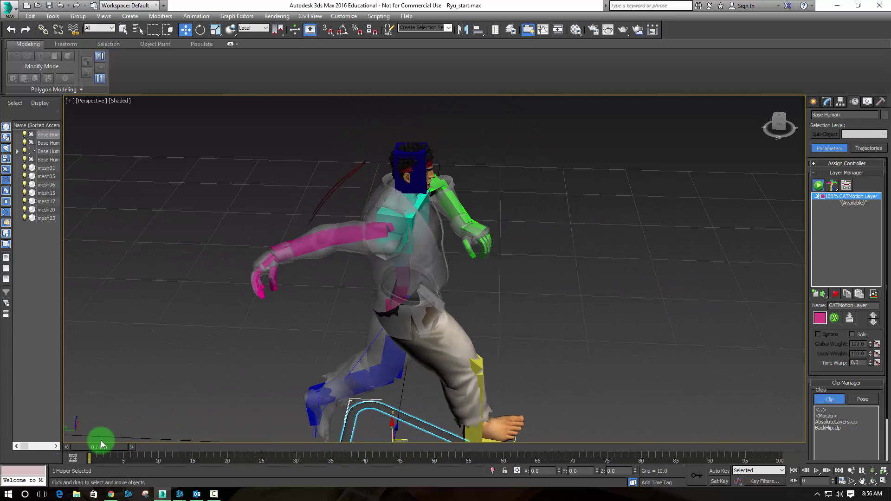
{"action": "left_click_drag", "start_coordinate": [112, 451], "coordinate": [324, 464]}
{"action": "key", "text": "w"}
{"action": "left_click", "coordinate": [489, 413]}
{"action": "middle_click_drag", "start_coordinate": [488, 409], "coordinate": [406, 389], "text": "alt"}
{"action": "middle_click_drag", "start_coordinate": [442, 351], "coordinate": [455, 375]}
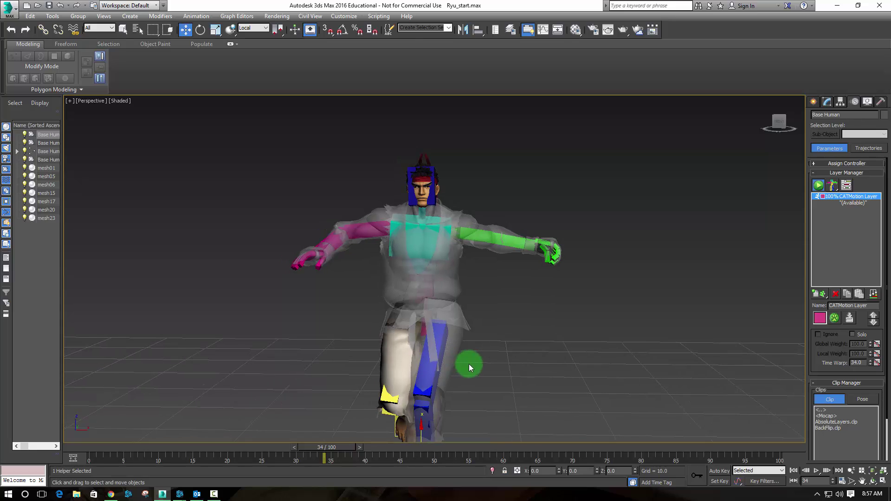
{"action": "middle_click_drag", "start_coordinate": [457, 310], "coordinate": [463, 342]}
Turn off See-Through display for the jacket mesh06, the body and arms mesh15, and the left leg mesh23.
{"action": "left_click", "coordinate": [451, 311]}
{"action": "left_click", "coordinate": [867, 212]}
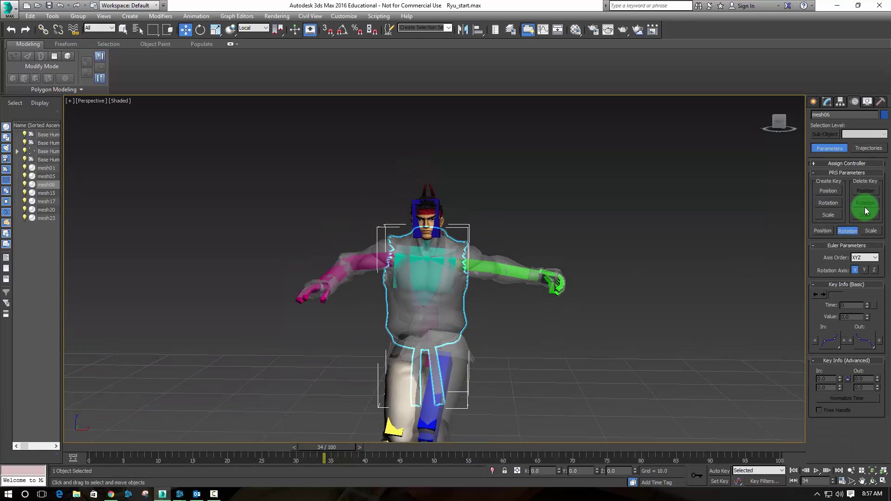
{"action": "left_click", "coordinate": [867, 101]}
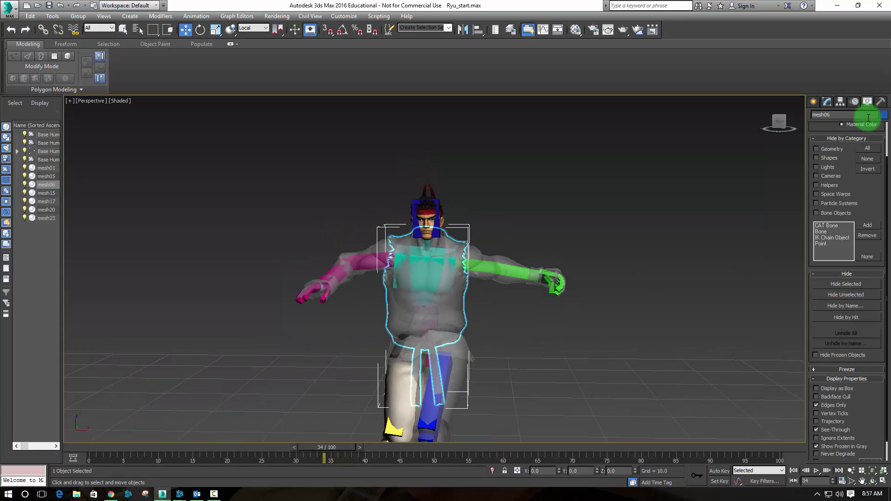
{"action": "left_click", "coordinate": [818, 430]}
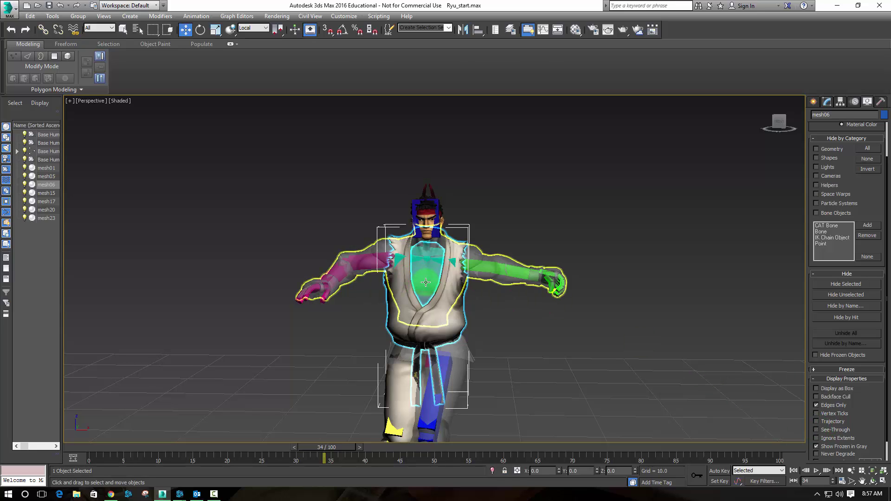
{"action": "left_click", "coordinate": [425, 283]}
{"action": "left_click", "coordinate": [819, 430]}
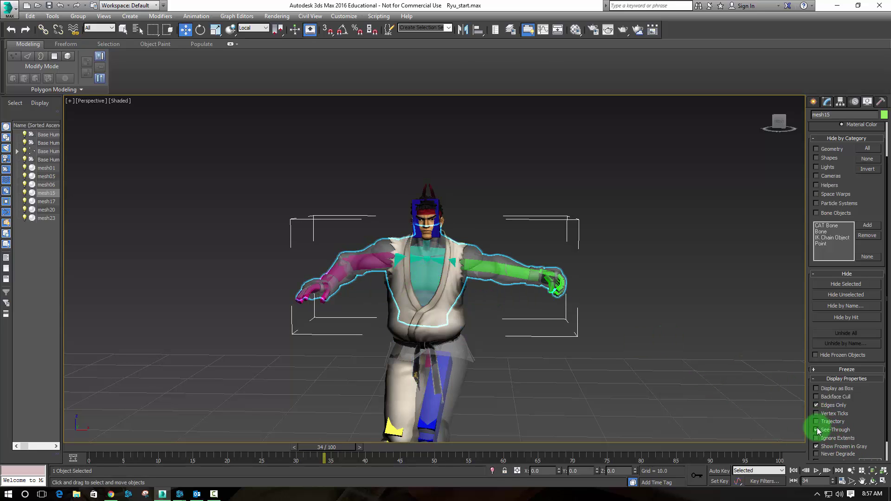
{"action": "left_click", "coordinate": [818, 431]}
{"action": "middle_click_drag", "start_coordinate": [452, 393], "coordinate": [453, 318]}
{"action": "left_click", "coordinate": [460, 317]}
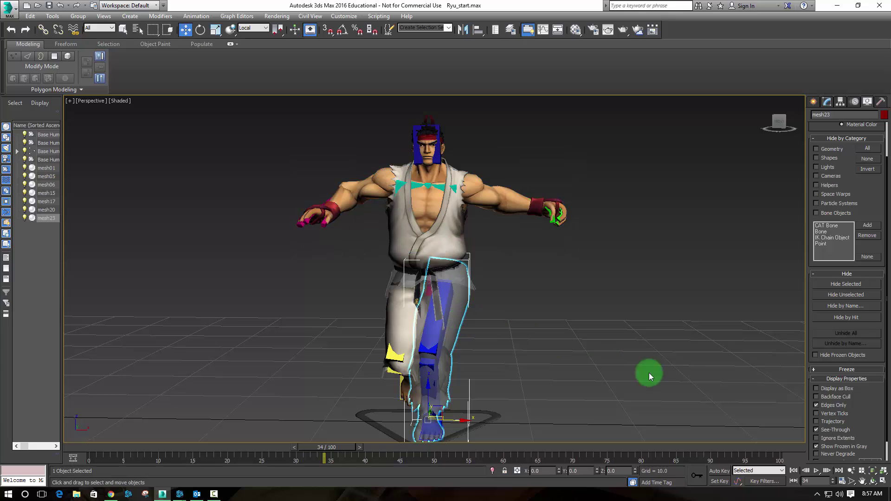
{"action": "left_click", "coordinate": [817, 431]}
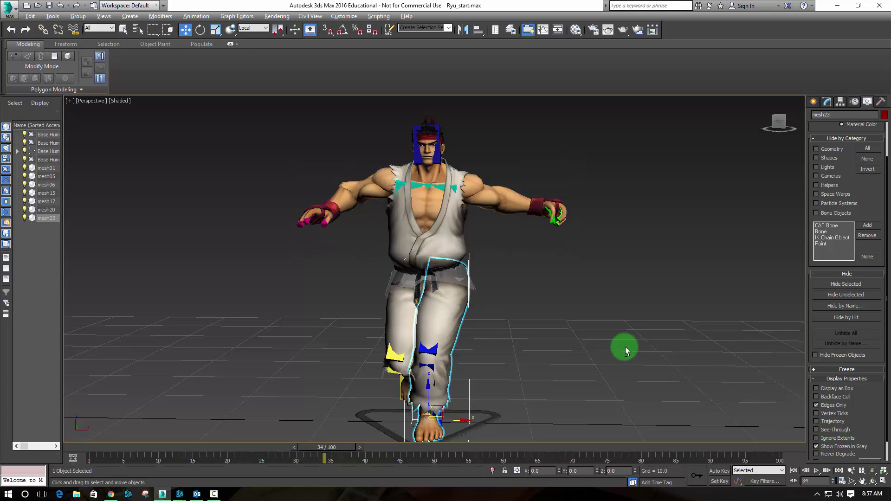
Scrub the run animation to frame 49 and examine the skinned meshes from several angles for deformation problems.
{"action": "middle_click_drag", "start_coordinate": [625, 348], "coordinate": [668, 354], "text": "alt"}
{"action": "left_click_drag", "start_coordinate": [326, 445], "coordinate": [428, 449]}
{"action": "key", "text": "w"}
{"action": "middle_click_drag", "start_coordinate": [420, 371], "coordinate": [386, 277], "text": "alt"}
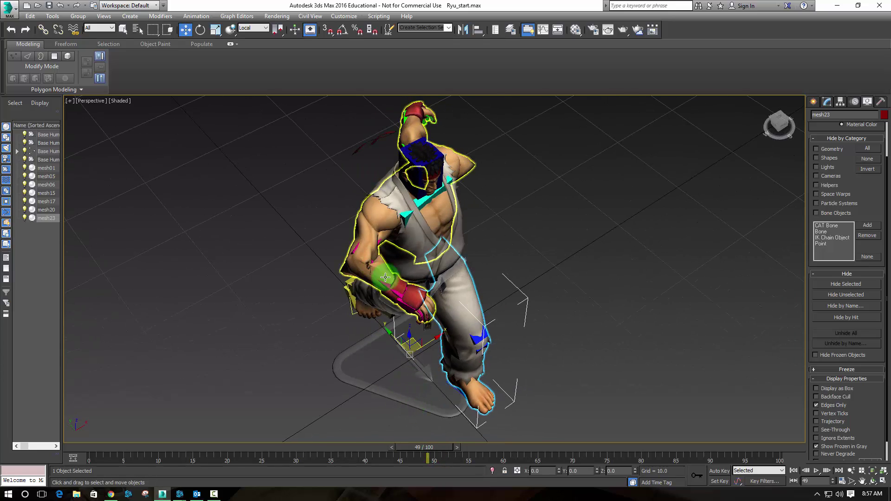
{"action": "middle_click_drag", "start_coordinate": [439, 280], "coordinate": [383, 245], "text": "alt"}
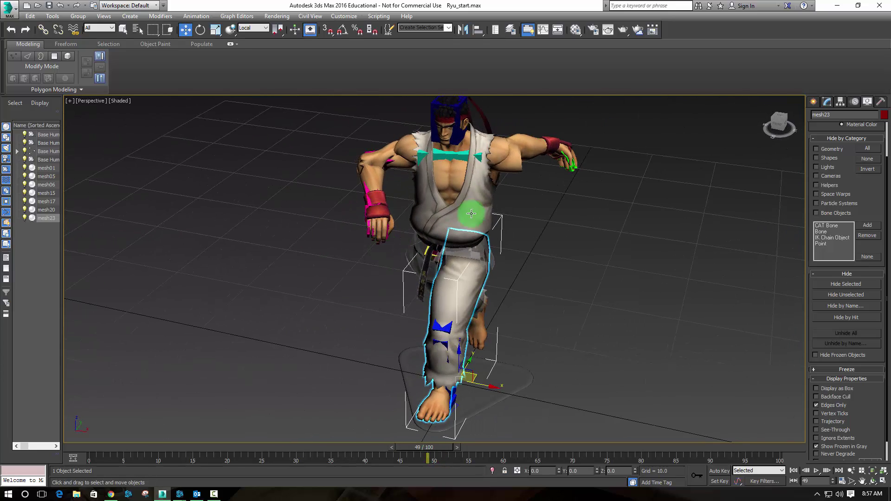
{"action": "middle_click_drag", "start_coordinate": [499, 214], "coordinate": [469, 323]}
{"action": "middle_click_drag", "start_coordinate": [503, 300], "coordinate": [532, 365], "text": "alt"}
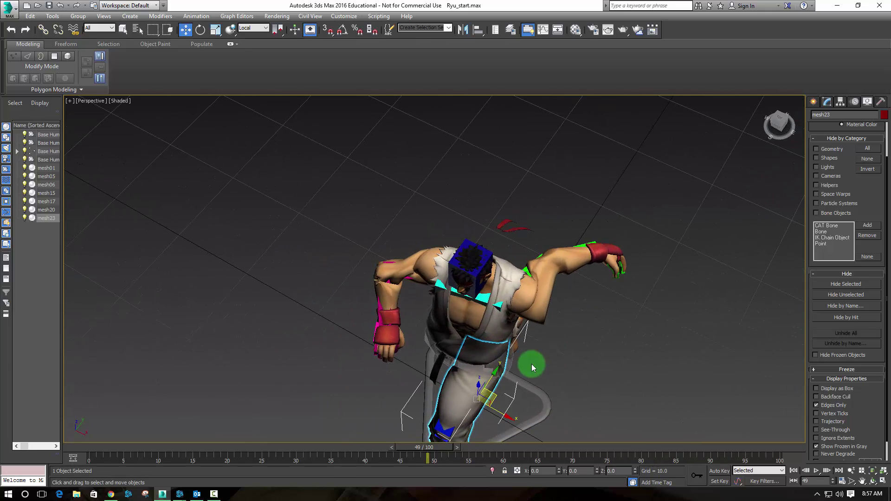
Go to frame 32 and open the Skin envelopes of the body and arms mesh15 for editing.
{"action": "mouse_move", "coordinate": [391, 450]}
{"action": "left_mouse_down"}
{"action": "mouse_move", "coordinate": [418, 449]}
{"action": "mouse_move", "coordinate": [180, 408]}
{"action": "mouse_move", "coordinate": [319, 415]}
{"action": "left_mouse_up"}
{"action": "middle_click_drag", "start_coordinate": [384, 363], "coordinate": [379, 274], "text": "alt"}
{"action": "left_click", "coordinate": [394, 316]}
{"action": "middle_click_drag", "start_coordinate": [462, 334], "coordinate": [447, 283], "text": "alt"}
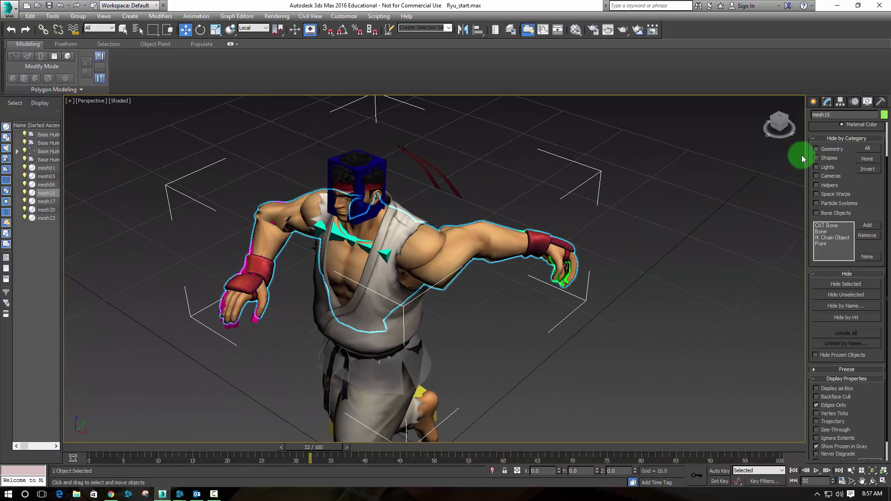
{"action": "left_click", "coordinate": [828, 102]}
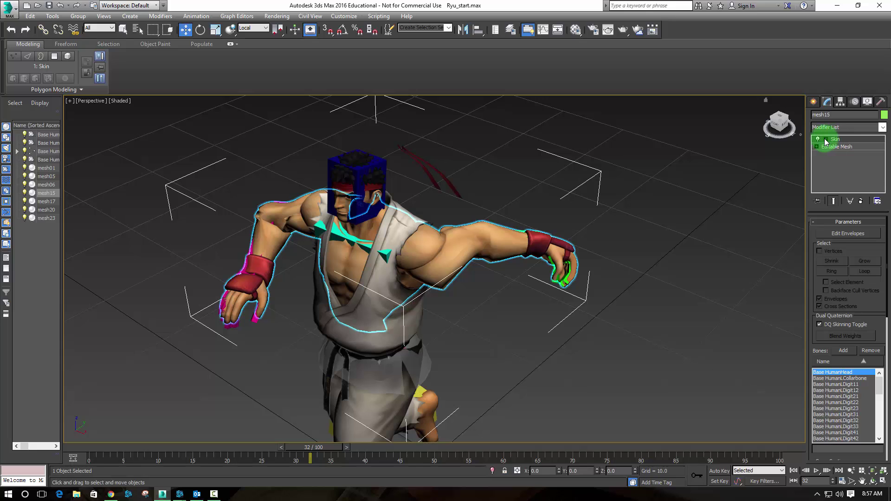
{"action": "left_click", "coordinate": [845, 147]}
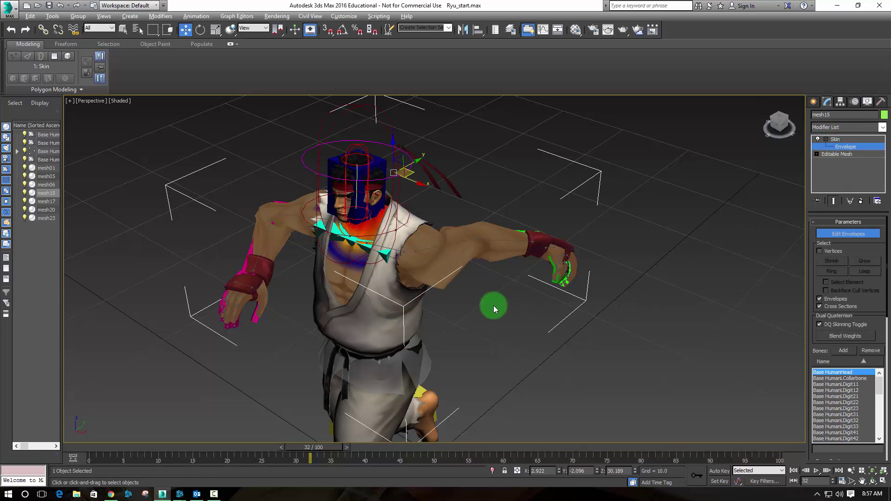
Pick the left upper arm envelope, enable vertex selection, and set the absolute effect of the arm's underside vertices to 1.
{"action": "middle_click_drag", "start_coordinate": [494, 305], "coordinate": [483, 349], "text": "alt"}
{"action": "scroll", "coordinate": [562, 295], "scroll_direction": "up", "scroll_amount": 2}
{"action": "left_click", "coordinate": [509, 286]}
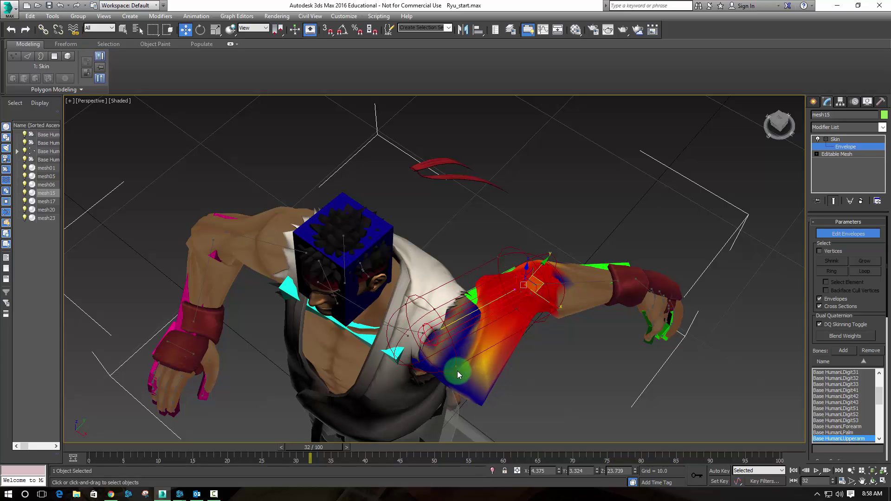
{"action": "middle_click_drag", "start_coordinate": [458, 356], "coordinate": [464, 318], "text": "alt"}
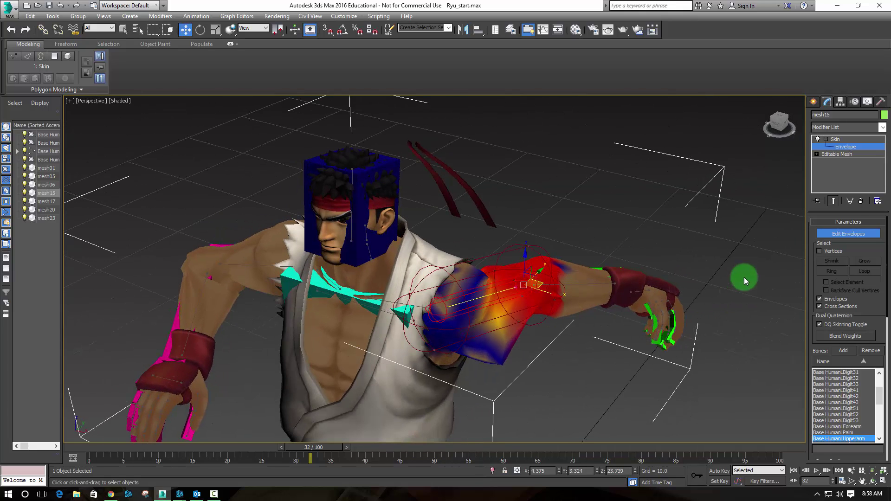
{"action": "middle_click_drag", "start_coordinate": [591, 305], "coordinate": [599, 308], "text": "alt"}
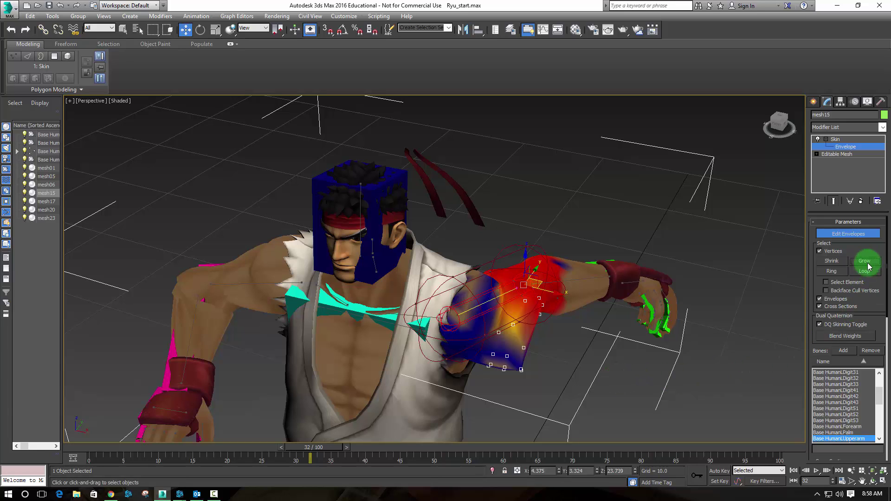
{"action": "left_click_drag", "start_coordinate": [815, 340], "coordinate": [822, 118]}
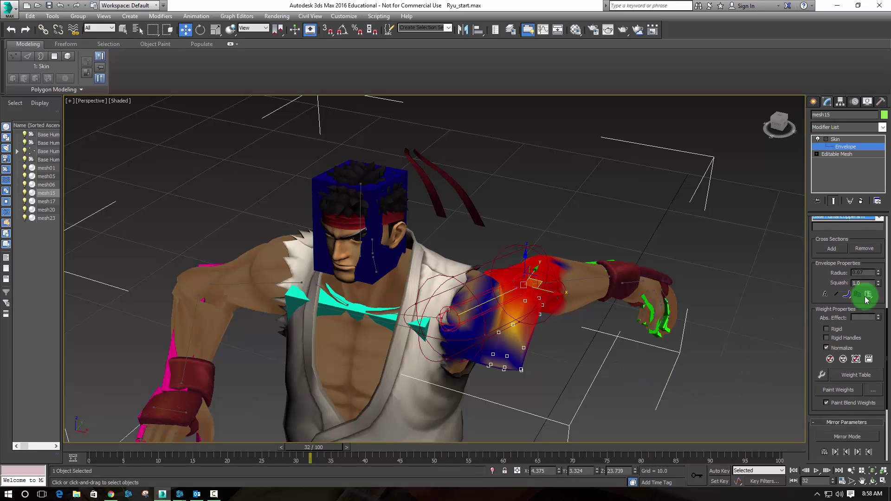
{"action": "type", "text": "1"}
{"action": "key", "text": "Return"}
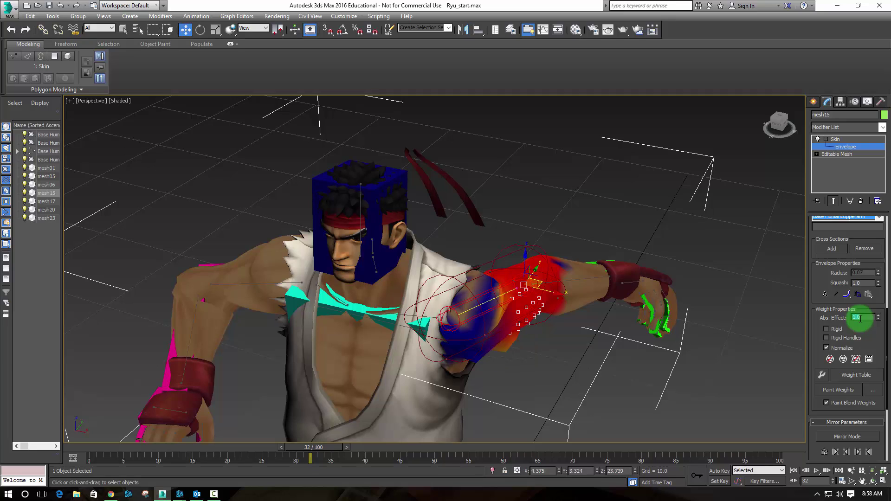
Select the stray vertices below the left shoulder, grow the selection, and set their absolute effect for the upper arm bone to 1.
{"action": "middle_click_drag", "start_coordinate": [628, 353], "coordinate": [629, 295], "text": "alt"}
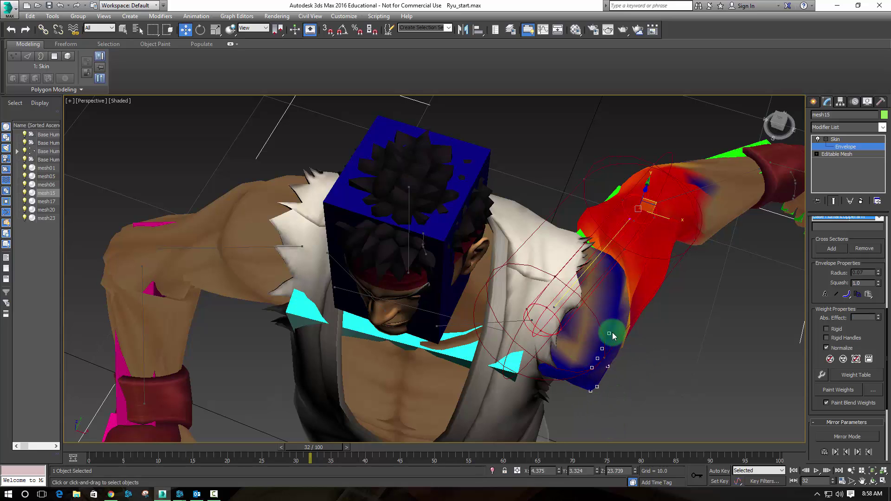
{"action": "scroll", "coordinate": [813, 278], "scroll_direction": "up", "scroll_amount": 5}
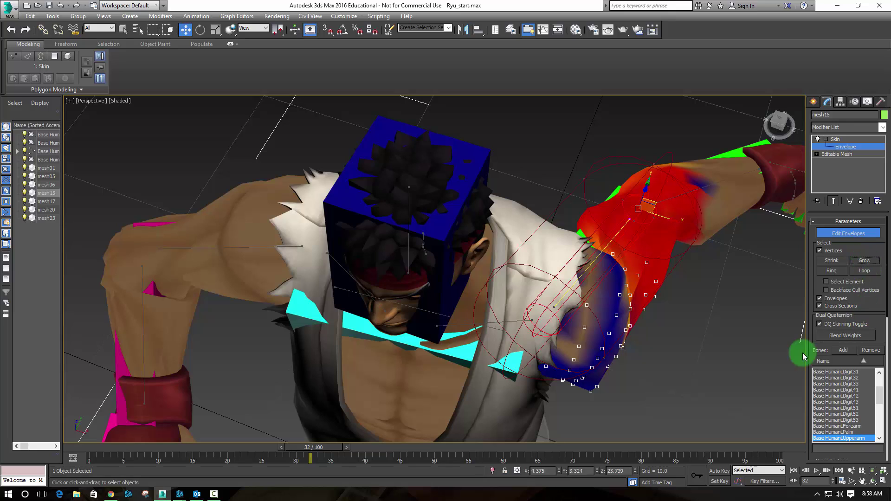
{"action": "left_click_drag", "start_coordinate": [811, 345], "coordinate": [818, 148]}
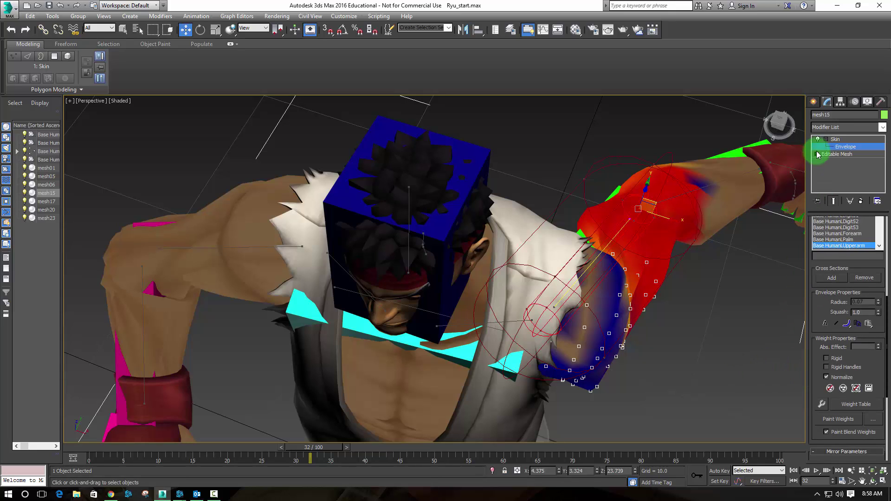
{"action": "type", "text": "1"}
{"action": "key", "text": "Return"}
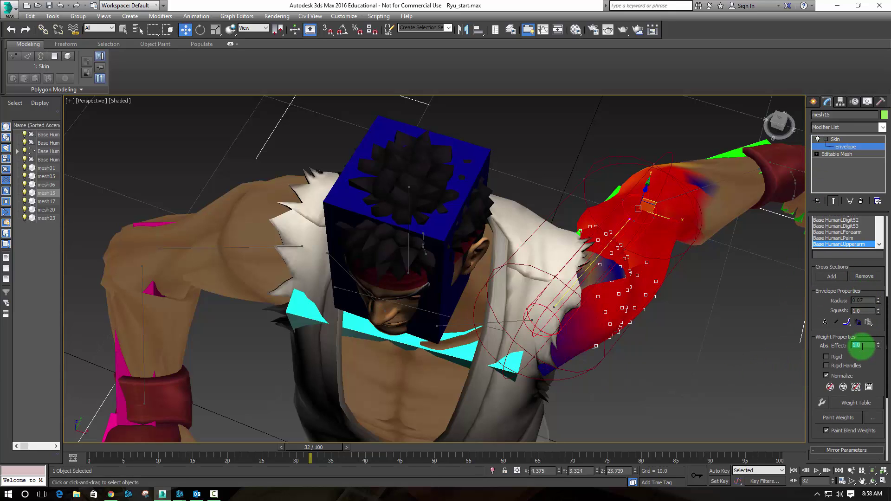
Select the remaining under-weighted vertices around the left shoulder and upper arm and set their absolute effect to 1.
{"action": "middle_click_drag", "start_coordinate": [691, 305], "coordinate": [656, 312], "text": "alt"}
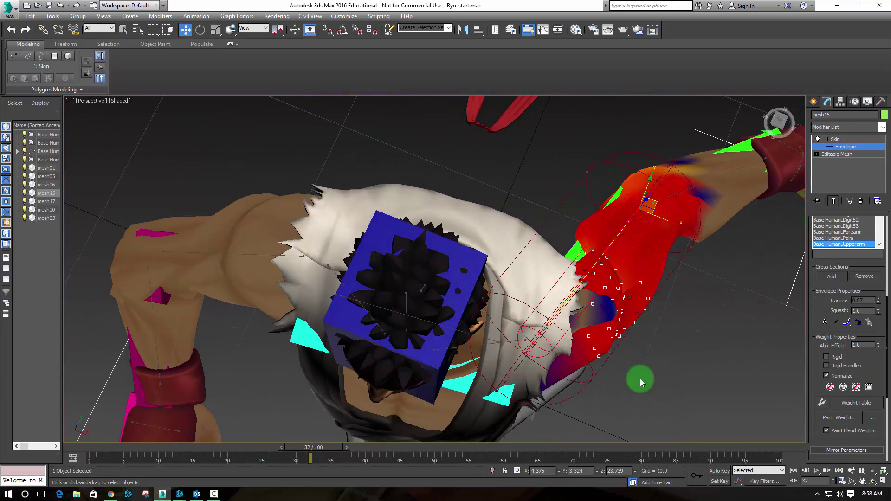
{"action": "middle_click_drag", "start_coordinate": [649, 409], "coordinate": [689, 390], "text": "alt"}
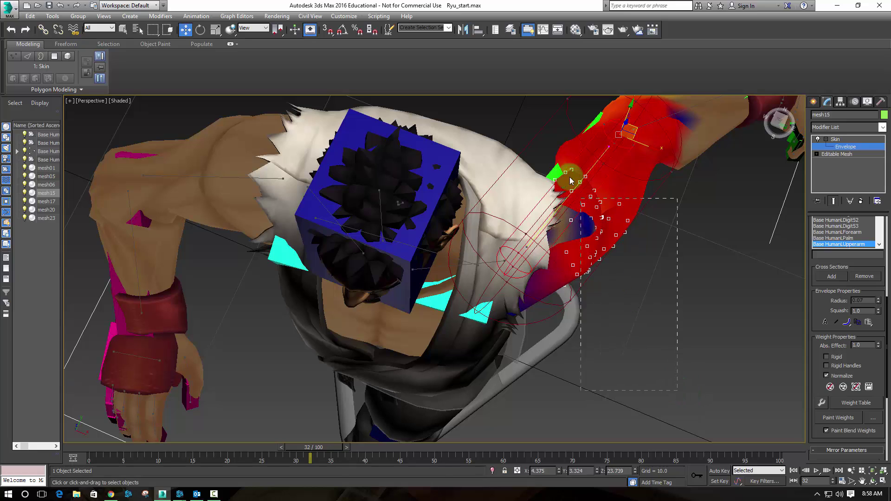
{"action": "left_click_drag", "start_coordinate": [554, 216], "coordinate": [587, 266]}
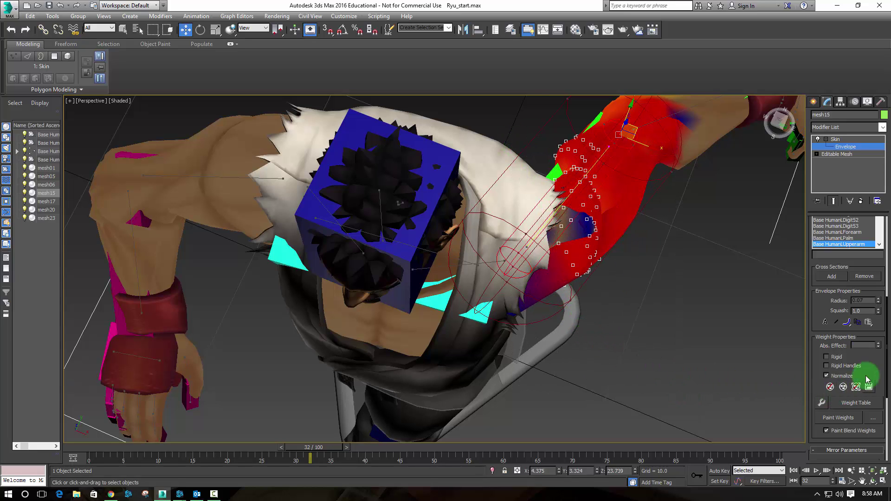
{"action": "left_click", "coordinate": [863, 344]}
{"action": "type", "text": "1"}
{"action": "key", "text": "Return"}
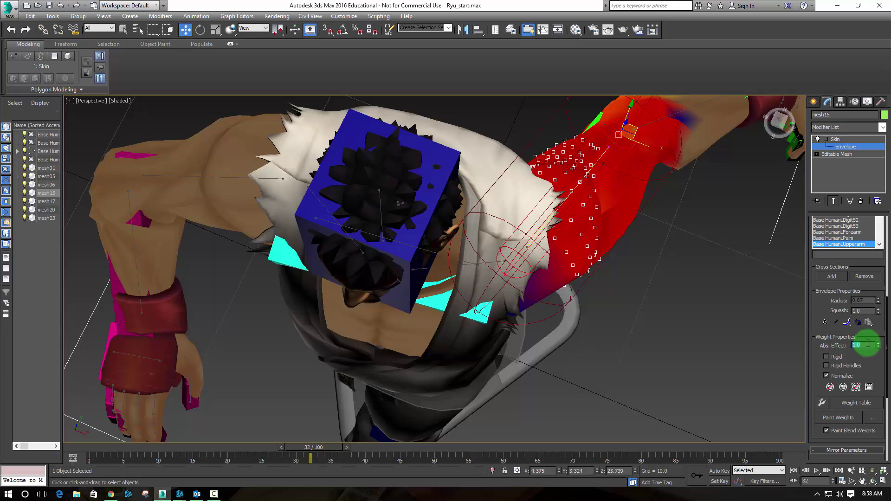
Scrub the run animation to frames 60 and 52 and examine the left arm's deformation from the front and above.
{"action": "middle_click_drag", "start_coordinate": [600, 302], "coordinate": [503, 382], "text": "alt"}
{"action": "left_click_drag", "start_coordinate": [313, 438], "coordinate": [504, 462]}
{"action": "key", "text": "w"}
{"action": "middle_click_drag", "start_coordinate": [580, 377], "coordinate": [621, 395], "text": "alt"}
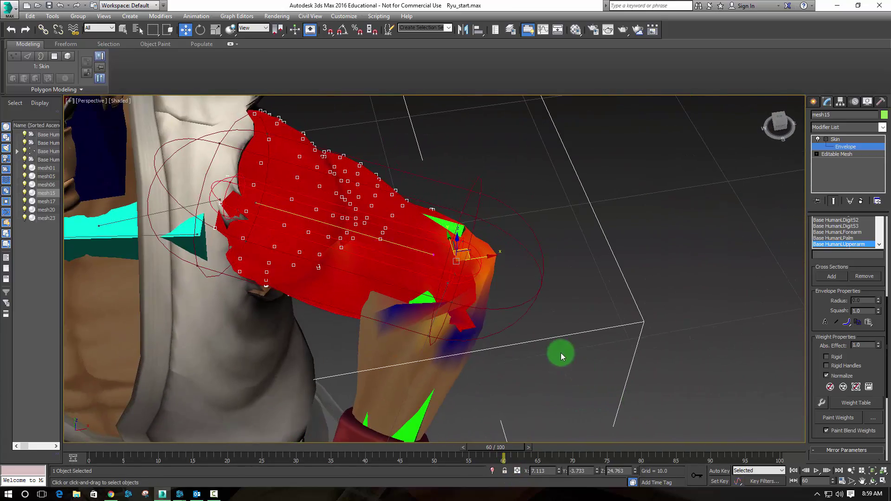
{"action": "left_click_drag", "start_coordinate": [476, 450], "coordinate": [448, 450]}
{"action": "key", "text": "w"}
{"action": "middle_click_drag", "start_coordinate": [482, 329], "coordinate": [391, 292], "text": "alt"}
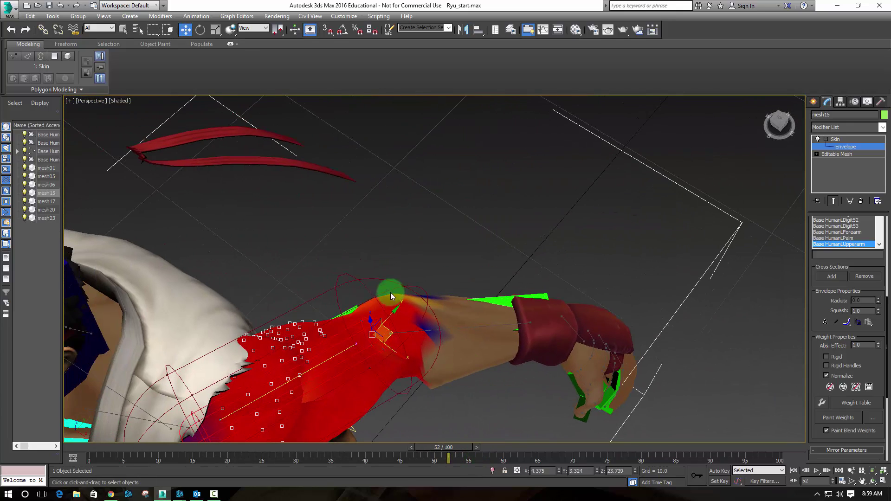
Turn on Edged Faces display in the viewport and scrub the run animation to frame 49.
{"action": "left_click", "coordinate": [357, 341]}
{"action": "middle_click_drag", "start_coordinate": [344, 261], "coordinate": [394, 364], "text": "alt"}
{"action": "left_click", "coordinate": [121, 101]}
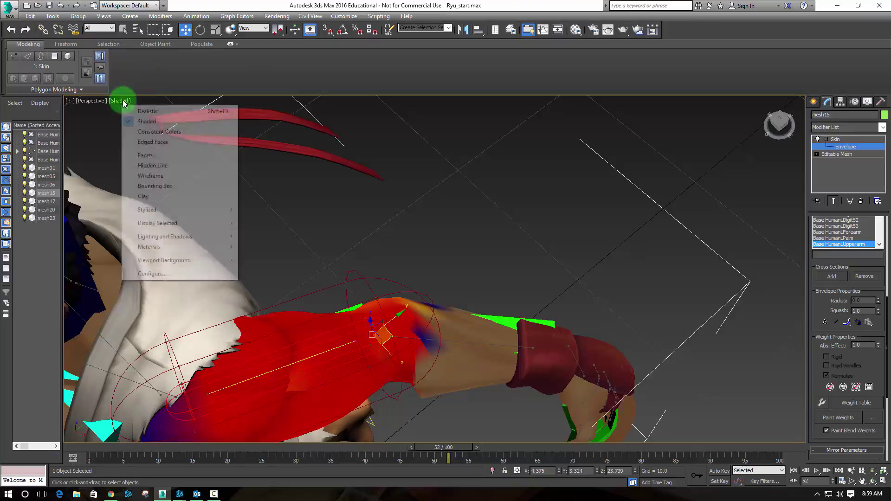
{"action": "left_click", "coordinate": [140, 143]}
{"action": "middle_click_drag", "start_coordinate": [401, 258], "coordinate": [447, 185]}
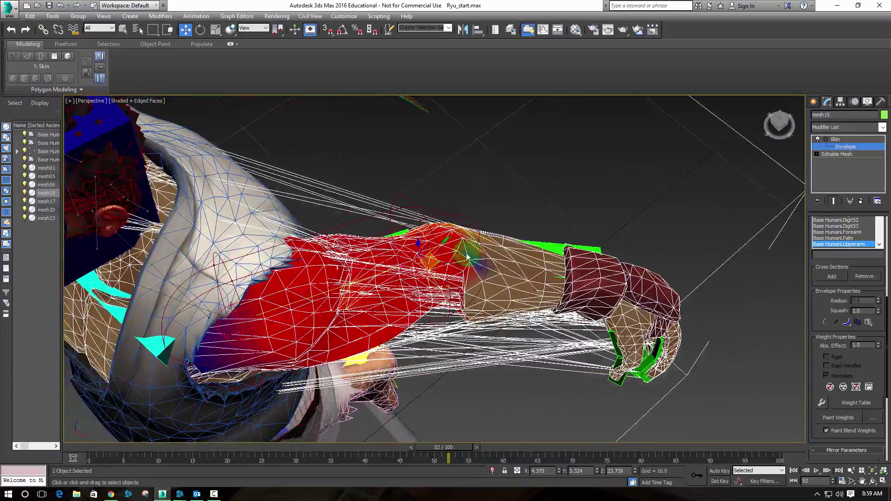
{"action": "mouse_move", "coordinate": [468, 258]}
{"action": "middle_mouse_down", "text": "alt"}
{"action": "mouse_move", "coordinate": [450, 219]}
{"action": "mouse_move", "coordinate": [465, 199]}
{"action": "mouse_move", "coordinate": [486, 201]}
{"action": "mouse_move", "coordinate": [494, 215]}
{"action": "mouse_move", "coordinate": [480, 265]}
{"action": "mouse_move", "coordinate": [478, 246]}
{"action": "middle_mouse_up", "text": "alt"}
{"action": "left_click_drag", "start_coordinate": [458, 448], "coordinate": [437, 434]}
{"action": "key", "text": "w"}
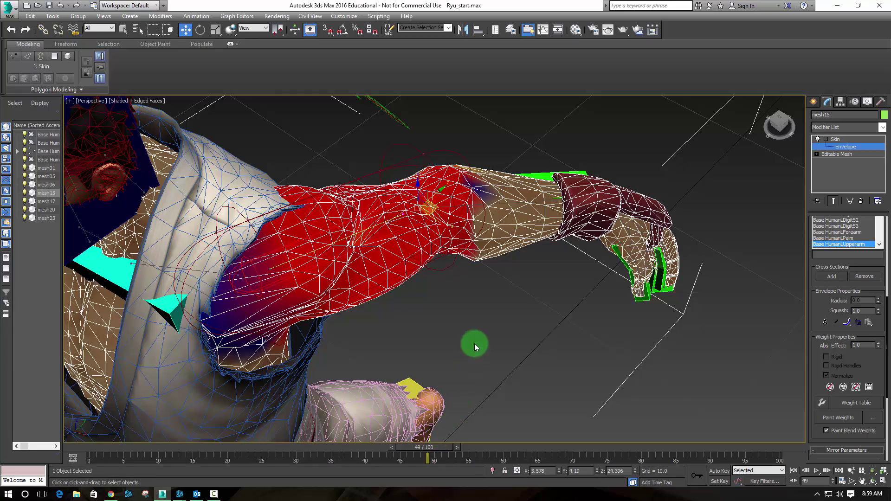
Adjust the cross section at the elbow end of the left upper arm envelope.
{"action": "middle_click_drag", "start_coordinate": [474, 343], "coordinate": [467, 386], "text": "alt"}
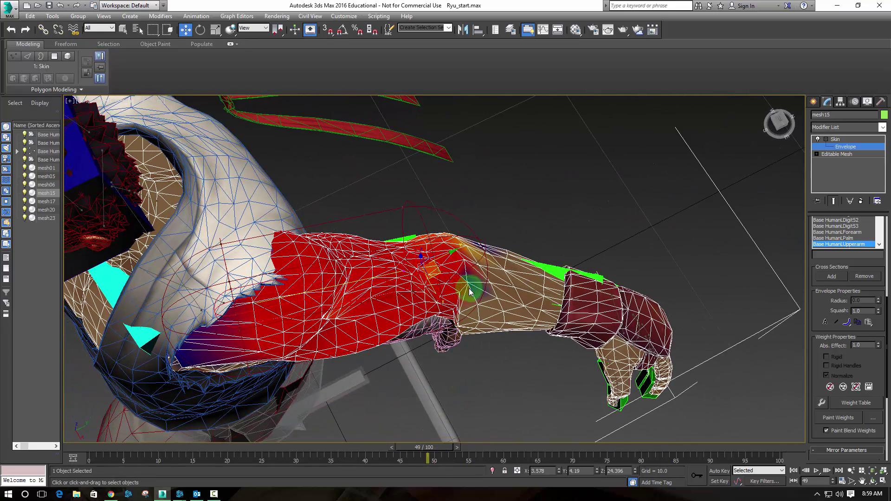
{"action": "mouse_move", "coordinate": [470, 293]}
{"action": "middle_mouse_down", "text": "alt"}
{"action": "mouse_move", "coordinate": [468, 315]}
{"action": "mouse_move", "coordinate": [464, 301]}
{"action": "middle_mouse_up", "text": "alt"}
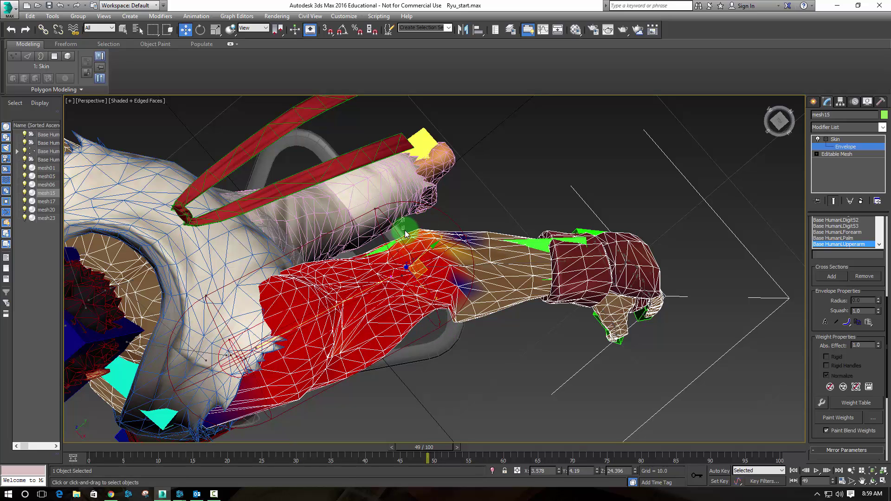
{"action": "left_click_drag", "start_coordinate": [405, 231], "coordinate": [427, 252]}
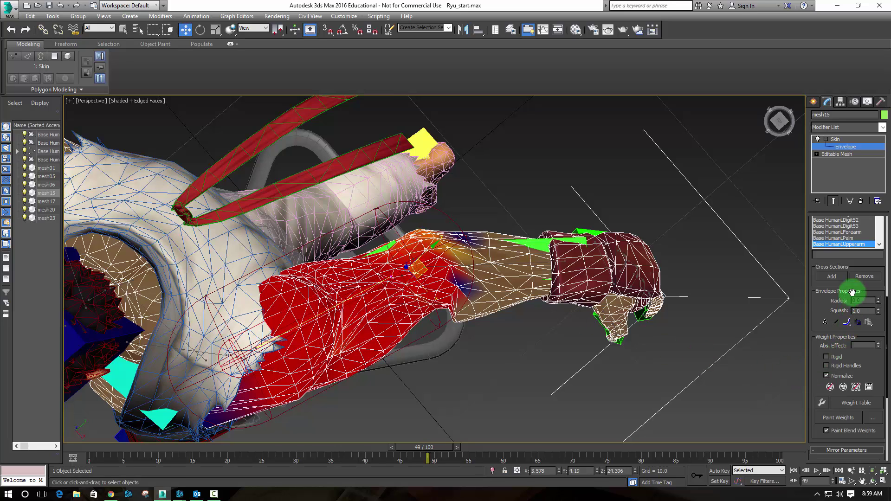
{"action": "left_click_drag", "start_coordinate": [815, 316], "coordinate": [813, 451]}
{"action": "scroll", "coordinate": [824, 255], "scroll_direction": "up", "scroll_amount": 2}
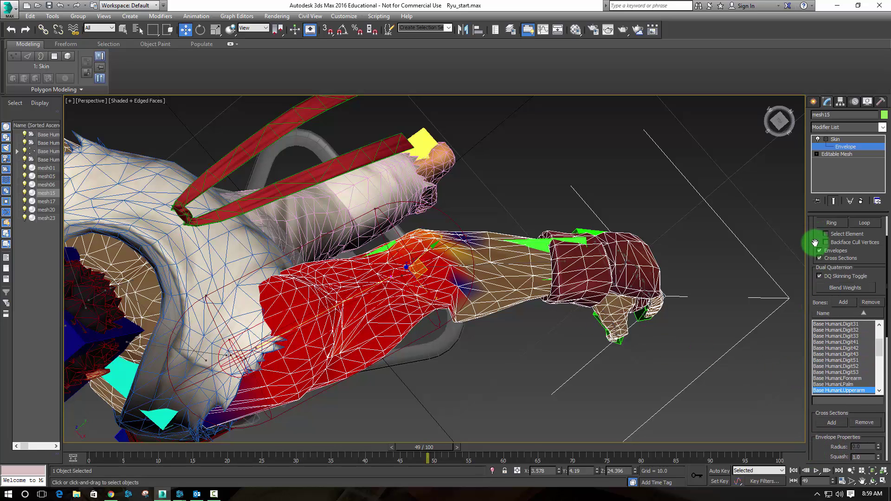
{"action": "scroll", "coordinate": [816, 243], "scroll_direction": "up", "scroll_amount": 2}
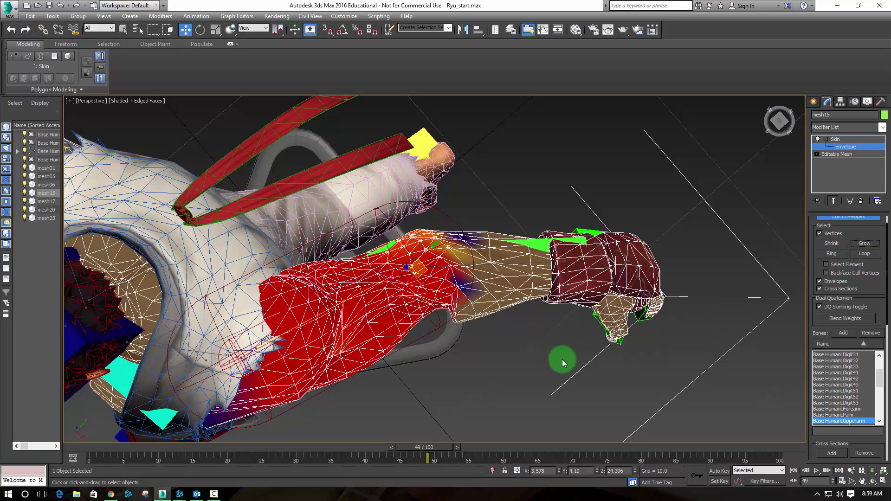
{"action": "left_click", "coordinate": [448, 297]}
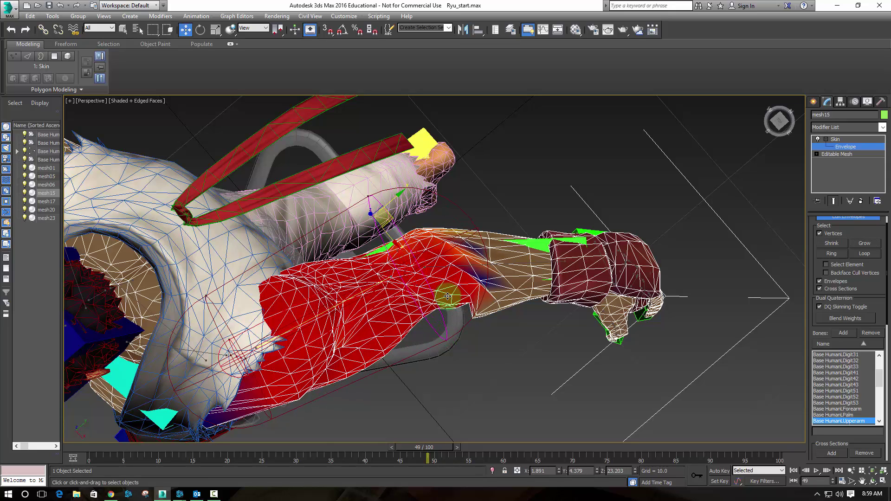
Select the vertices around the middle of the left upper arm and set their absolute effect to 1.
{"action": "left_click_drag", "start_coordinate": [447, 296], "coordinate": [355, 377]}
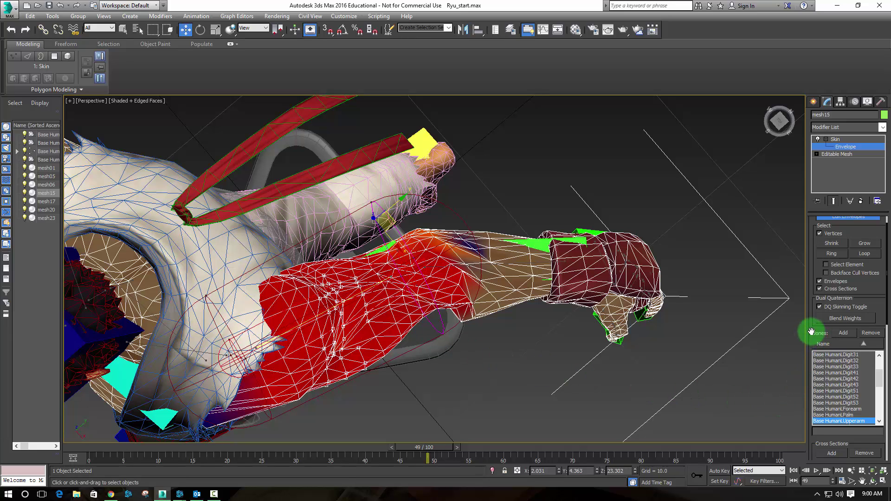
{"action": "left_click_drag", "start_coordinate": [812, 332], "coordinate": [815, 122]}
{"action": "left_click", "coordinate": [864, 311]}
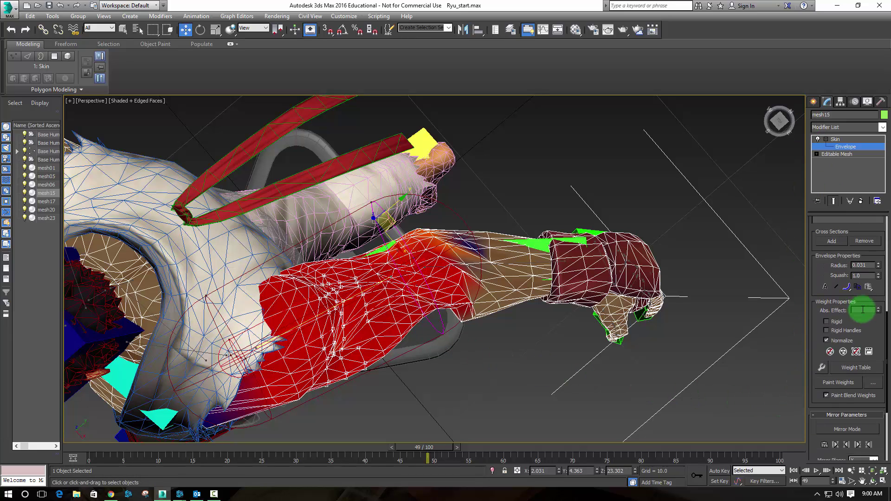
{"action": "type", "text": "1"}
{"action": "key", "text": "Return"}
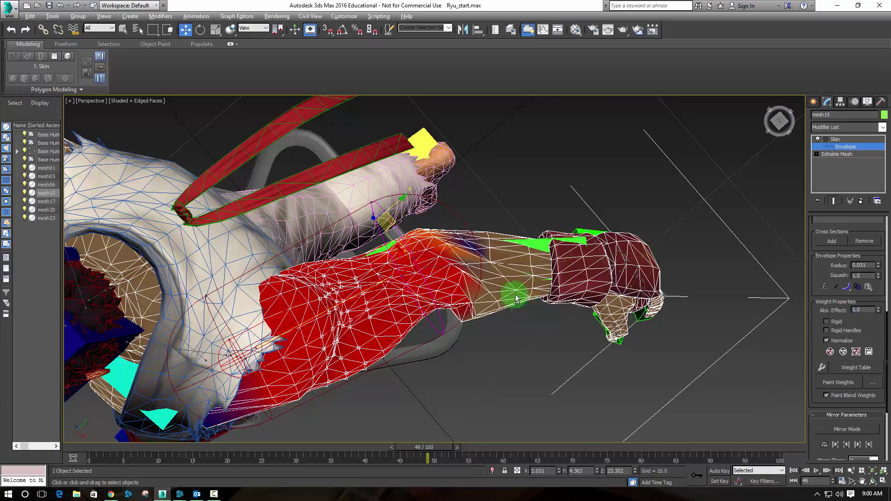
Scrub the run animation to frame 45 and examine the left upper arm and elbow from the front.
{"action": "middle_click_drag", "start_coordinate": [515, 297], "coordinate": [445, 324], "text": "alt"}
{"action": "middle_click_drag", "start_coordinate": [453, 355], "coordinate": [499, 385], "text": "alt"}
{"action": "left_click_drag", "start_coordinate": [431, 447], "coordinate": [409, 448]}
{"action": "middle_click_drag", "start_coordinate": [468, 372], "coordinate": [547, 278], "text": "alt"}
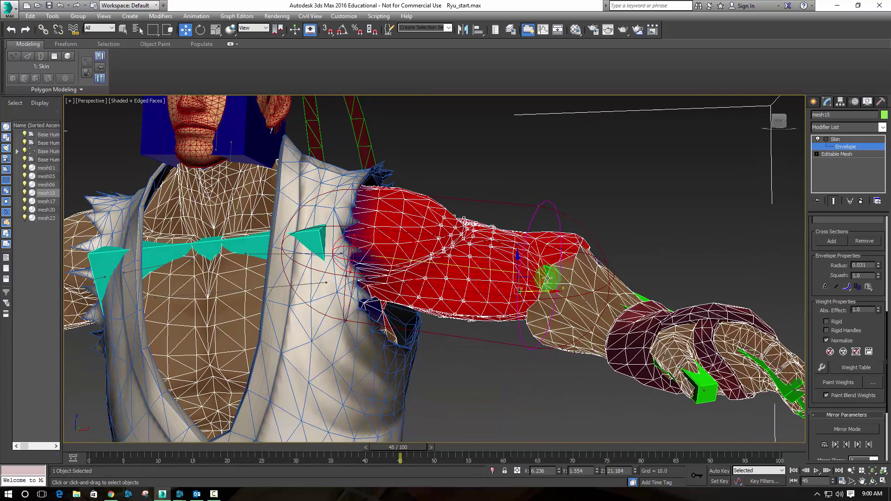
Select the Base Human CAT rig and switch it from animation mode to setup mode.
{"action": "left_click", "coordinate": [858, 104]}
{"action": "middle_click_drag", "start_coordinate": [618, 233], "coordinate": [653, 154]}
{"action": "scroll", "coordinate": [639, 219], "scroll_direction": "down", "scroll_amount": 6}
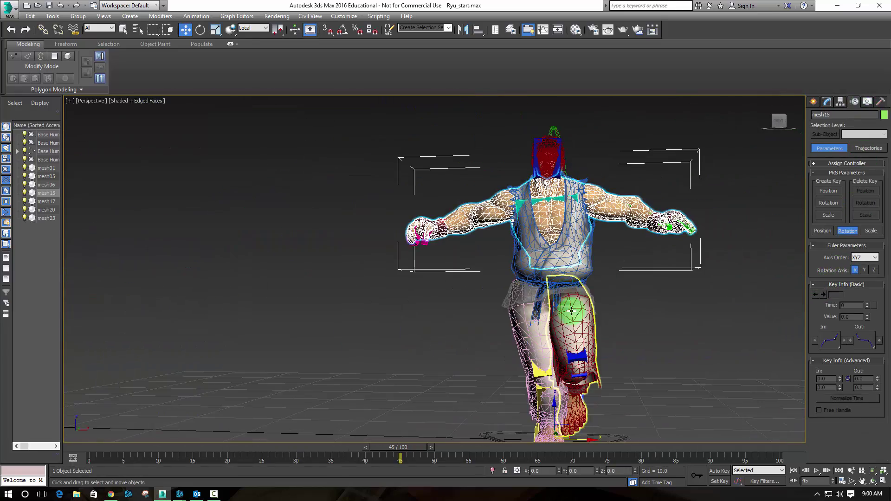
{"action": "middle_click_drag", "start_coordinate": [571, 311], "coordinate": [580, 333], "text": "alt"}
{"action": "left_click", "coordinate": [567, 371]}
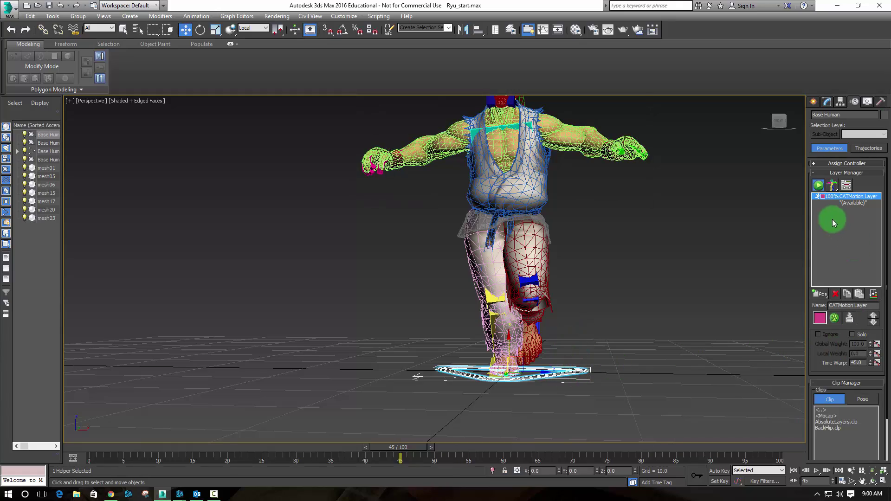
{"action": "left_click", "coordinate": [821, 186]}
Select the body and arms mesh15 again and reopen its Skin envelopes for editing.
{"action": "middle_click_drag", "start_coordinate": [659, 202], "coordinate": [623, 334], "text": "alt"}
{"action": "middle_click_drag", "start_coordinate": [603, 274], "coordinate": [589, 346]}
{"action": "scroll", "coordinate": [590, 346], "scroll_direction": "up", "scroll_amount": 4}
{"action": "scroll", "coordinate": [590, 346], "scroll_direction": "up", "scroll_amount": 3}
{"action": "left_click", "coordinate": [507, 271]}
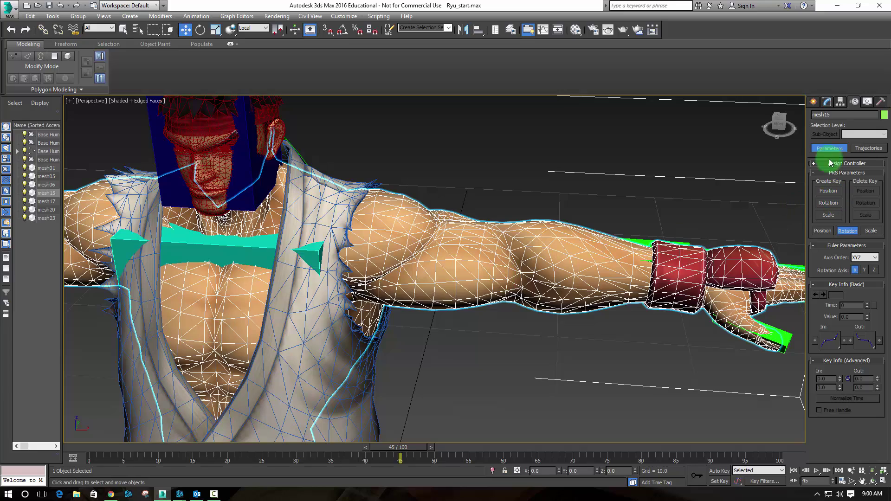
{"action": "left_click", "coordinate": [827, 102]}
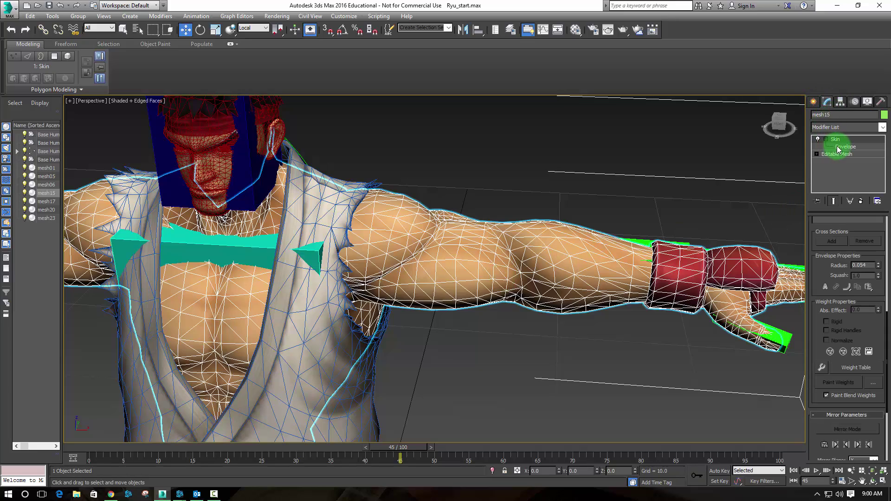
{"action": "left_click", "coordinate": [836, 147]}
{"action": "middle_click_drag", "start_coordinate": [645, 199], "coordinate": [648, 213], "text": "alt"}
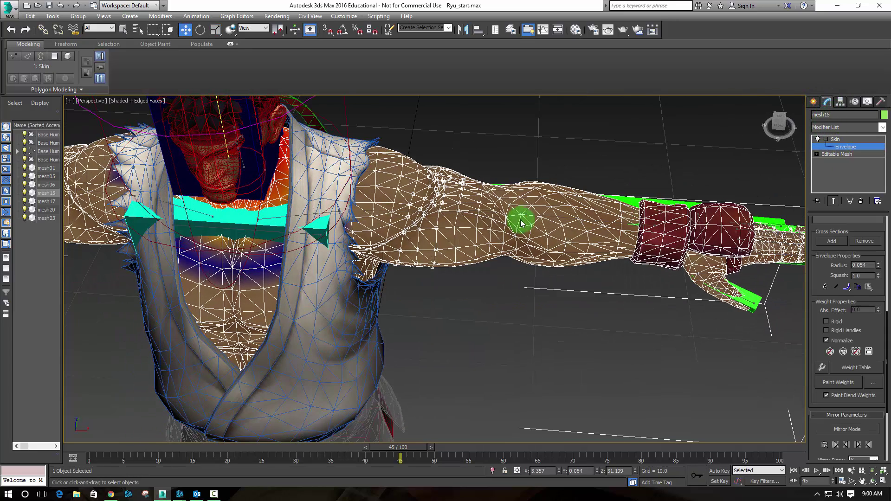
Select the left upper arm envelope and move its elbow-end control point inward toward the shoulder.
{"action": "left_click", "coordinate": [488, 213]}
{"action": "scroll", "coordinate": [492, 213], "scroll_direction": "up", "scroll_amount": 4}
{"action": "left_click", "coordinate": [573, 186]}
{"action": "middle_click_drag", "start_coordinate": [565, 203], "coordinate": [590, 200], "text": "alt"}
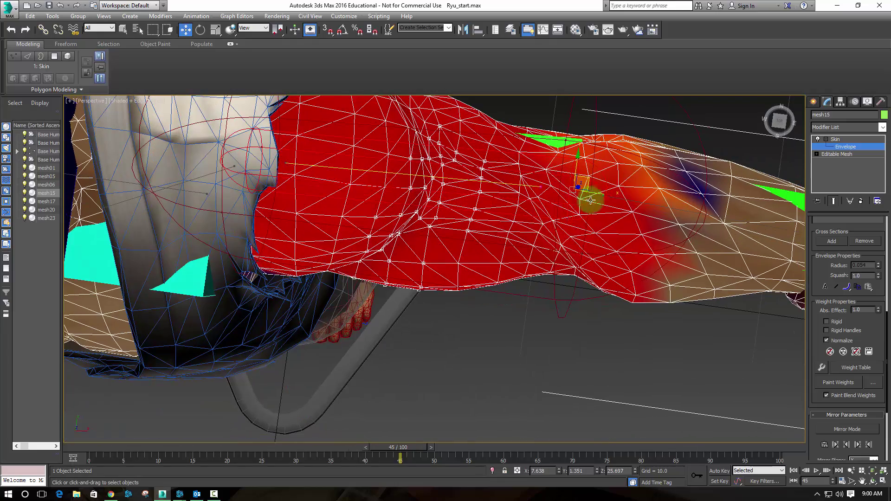
{"action": "left_click_drag", "start_coordinate": [600, 193], "coordinate": [552, 187]}
{"action": "mouse_move", "coordinate": [572, 235]}
{"action": "middle_mouse_down", "text": "alt"}
{"action": "mouse_move", "coordinate": [587, 207]}
{"action": "mouse_move", "coordinate": [572, 242]}
{"action": "middle_mouse_up", "text": "alt"}
{"action": "scroll", "coordinate": [557, 218], "scroll_direction": "down", "scroll_amount": 4}
{"action": "left_click_drag", "start_coordinate": [517, 205], "coordinate": [509, 208]}
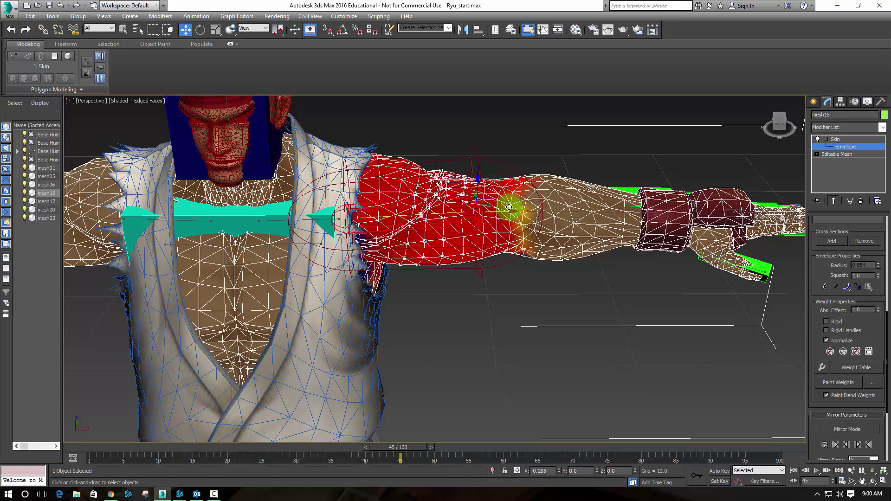
Select the left forearm envelope and move its elbow-end control point inward toward the upper arm.
{"action": "left_click", "coordinate": [565, 210]}
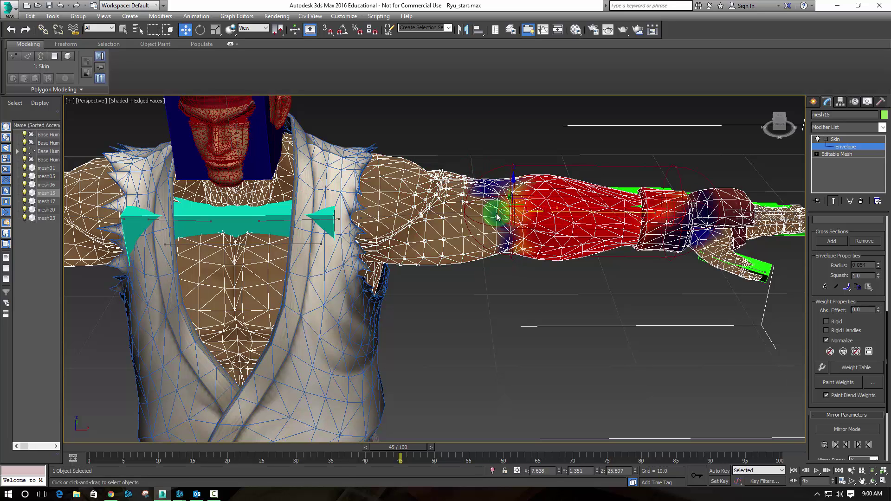
{"action": "left_click_drag", "start_coordinate": [546, 212], "coordinate": [517, 210]}
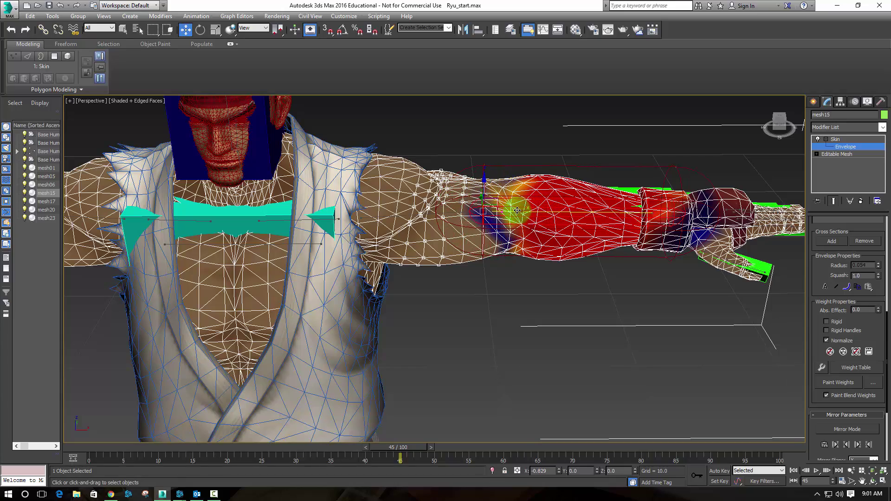
Select the left elbow vertices and set their Abs. Effect to 0.5 for both the forearm and the upper arm bones.
{"action": "mouse_move", "coordinate": [534, 223]}
{"action": "middle_mouse_down", "text": "alt"}
{"action": "mouse_move", "coordinate": [537, 269]}
{"action": "mouse_move", "coordinate": [531, 236]}
{"action": "middle_mouse_up", "text": "alt"}
{"action": "left_click_drag", "start_coordinate": [498, 148], "coordinate": [519, 279]}
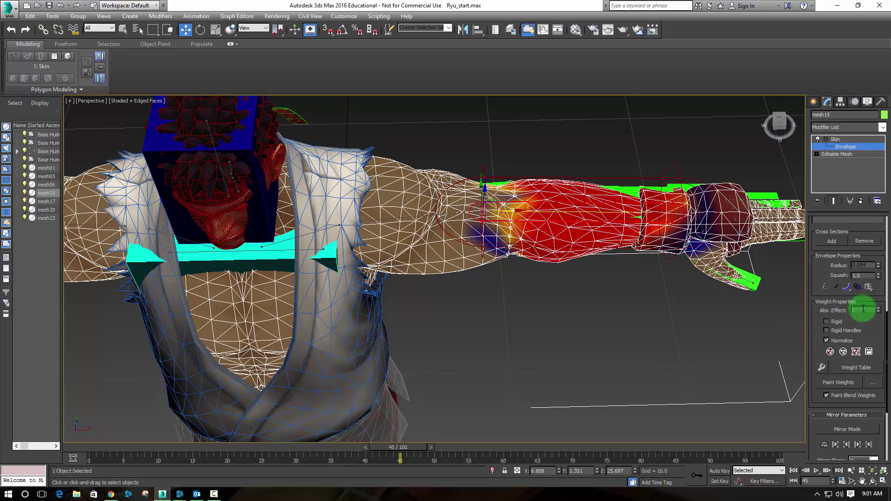
{"action": "type", "text": "0.5"}
{"action": "key", "text": "Return"}
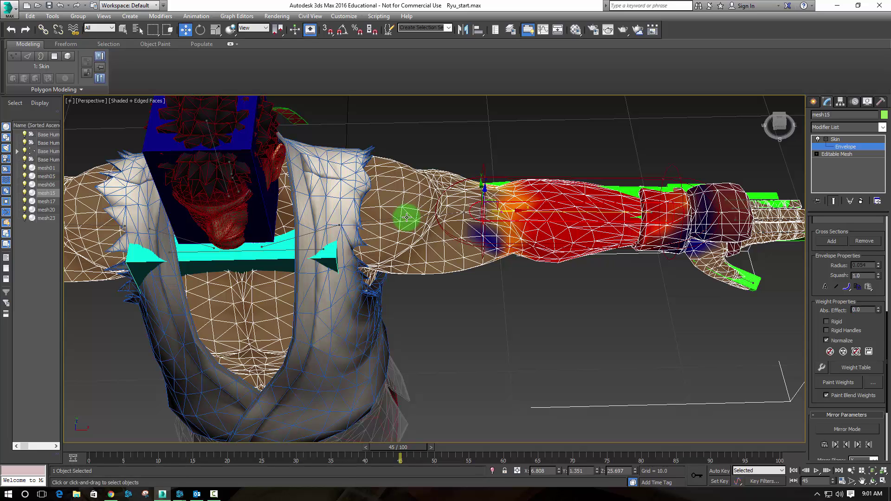
{"action": "left_click", "coordinate": [407, 219]}
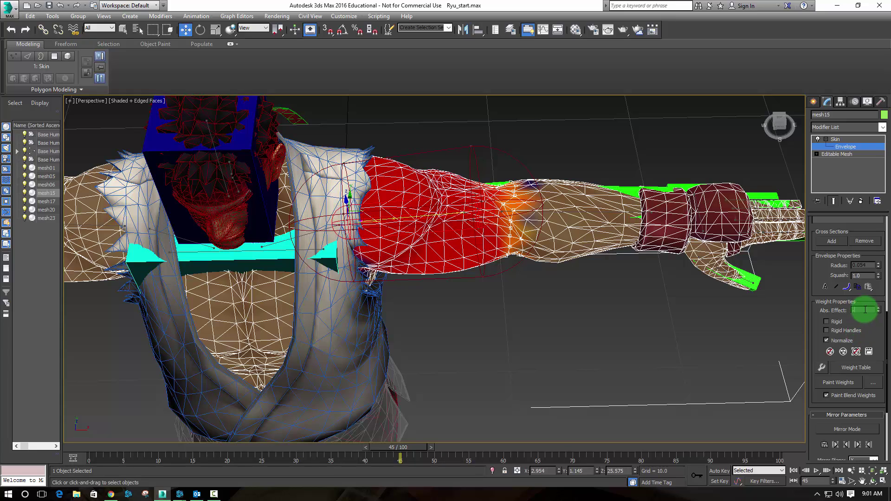
Leave Skin envelope editing, then select the Base Human CAT rig and switch it to animation mode.
{"action": "middle_click_drag", "start_coordinate": [569, 348], "coordinate": [558, 315]}
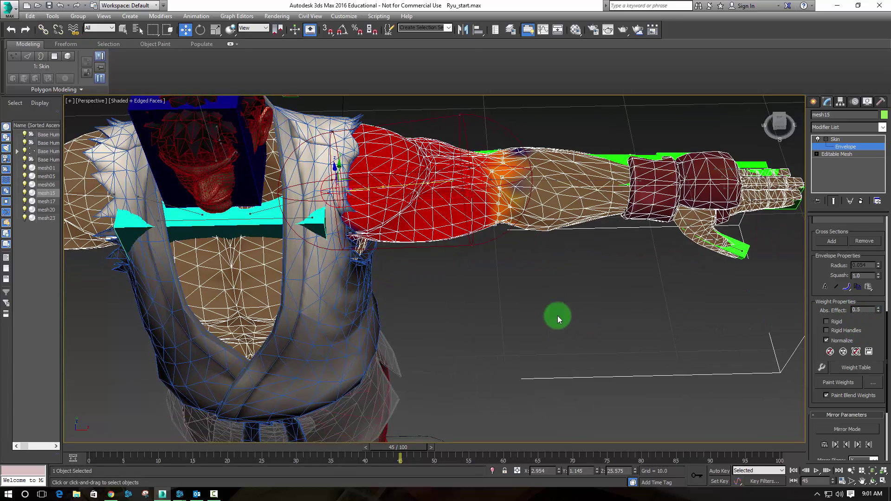
{"action": "scroll", "coordinate": [558, 316], "scroll_direction": "down", "scroll_amount": 3}
{"action": "middle_click_drag", "start_coordinate": [518, 437], "coordinate": [472, 390]}
{"action": "left_click", "coordinate": [836, 140]}
{"action": "left_click", "coordinate": [451, 412]}
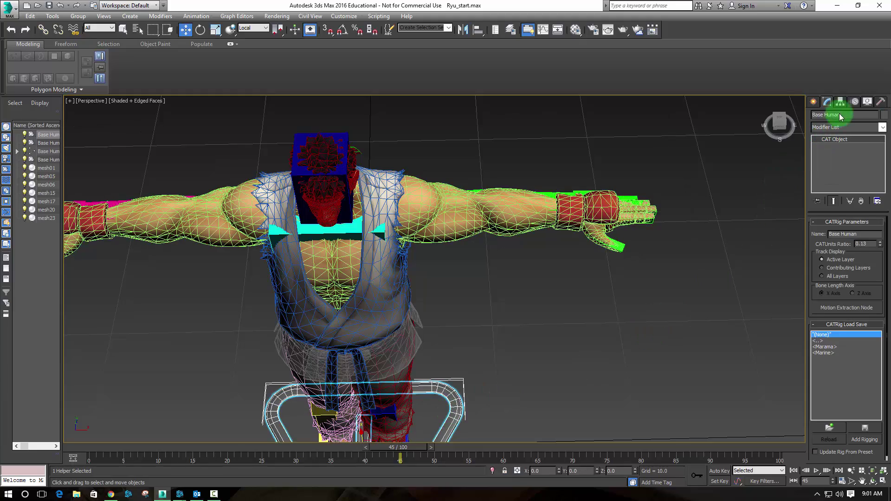
{"action": "left_click", "coordinate": [855, 101]}
{"action": "left_click", "coordinate": [818, 185]}
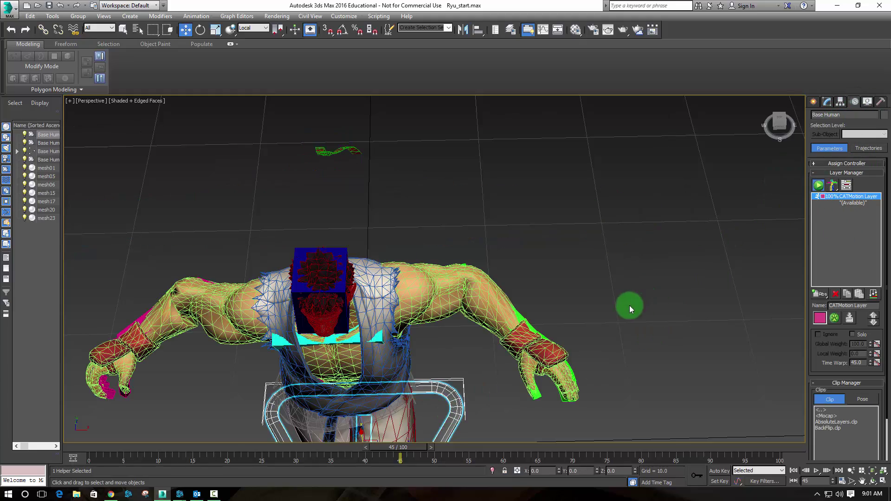
Scrub the run animation to frame 33 and examine the deformation of the arms and legs.
{"action": "middle_click_drag", "start_coordinate": [630, 305], "coordinate": [404, 259], "text": "alt"}
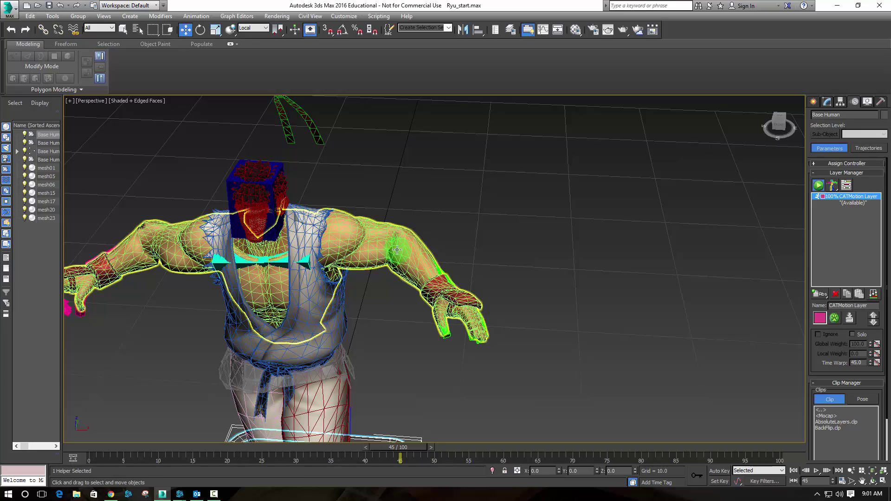
{"action": "left_click_drag", "start_coordinate": [393, 445], "coordinate": [318, 430]}
{"action": "middle_click_drag", "start_coordinate": [491, 366], "coordinate": [560, 186]}
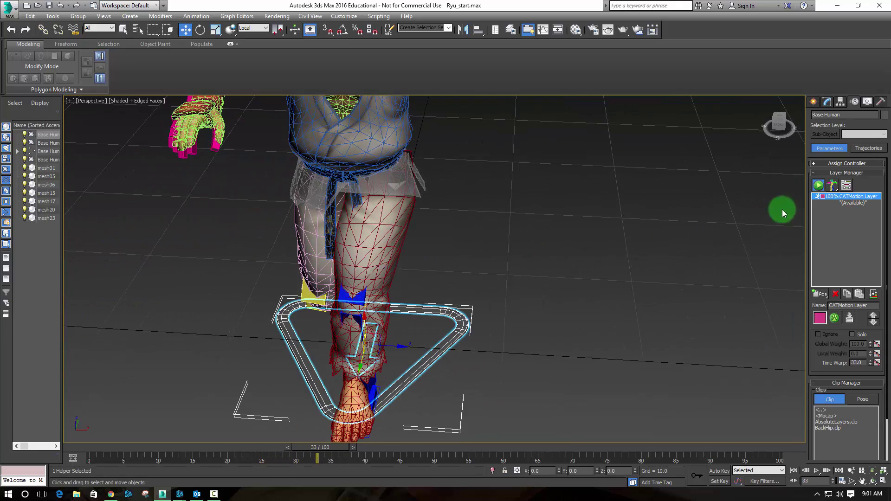
Switch the Base Human rig back to setup mode and frame the character's upper body from the front.
{"action": "left_click", "coordinate": [819, 185]}
{"action": "middle_click_drag", "start_coordinate": [555, 301], "coordinate": [573, 274], "text": "alt"}
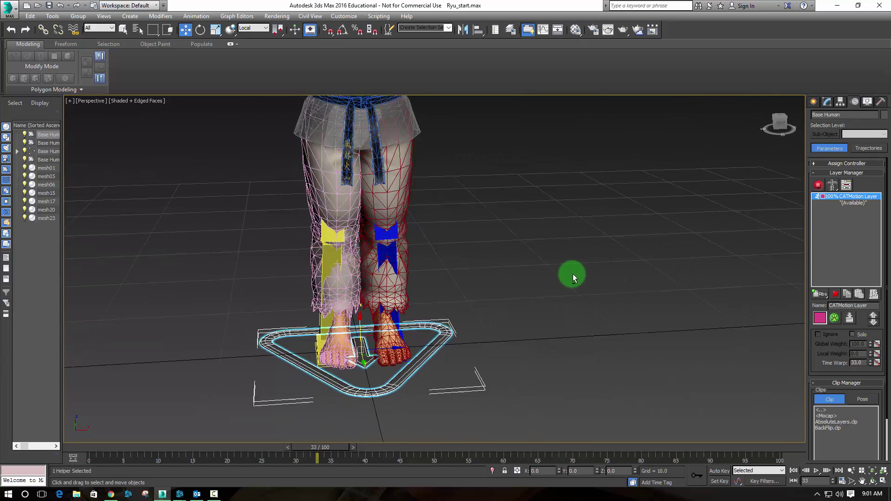
{"action": "middle_click_drag", "start_coordinate": [574, 312], "coordinate": [550, 291]}
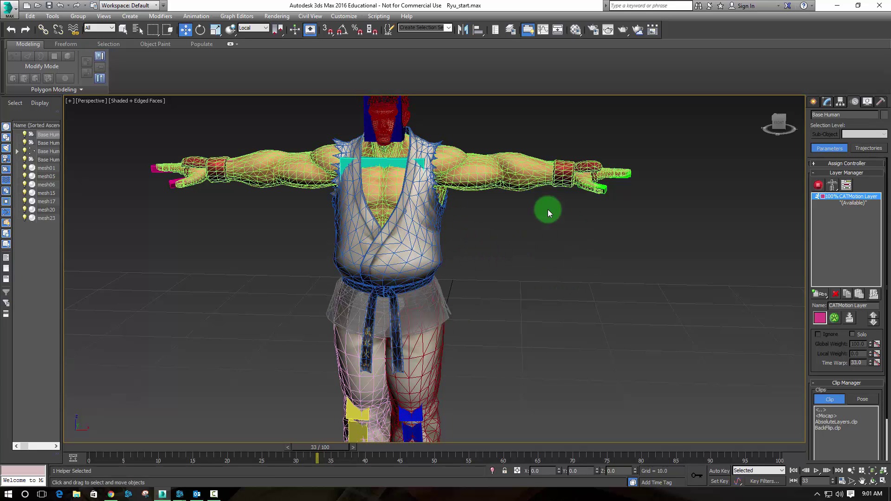
{"action": "middle_click_drag", "start_coordinate": [489, 206], "coordinate": [583, 235]}
{"action": "scroll", "coordinate": [534, 143], "scroll_direction": "down", "scroll_amount": 3}
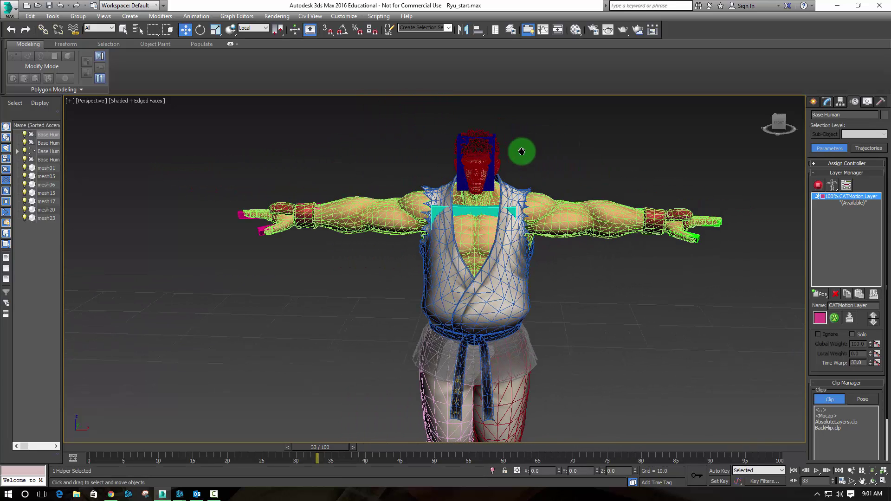